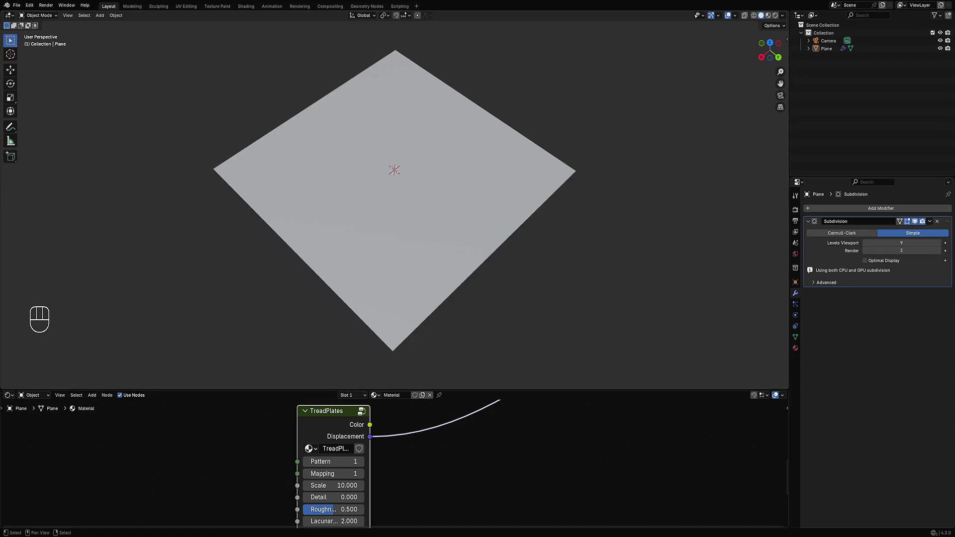
# - Switch the viewport to rendered shading and view the whole plane from above at an angle
pyautogui.moveTo(408, 209); pyautogui.dragTo(415, 208, button='middle')
pyautogui.press('z')
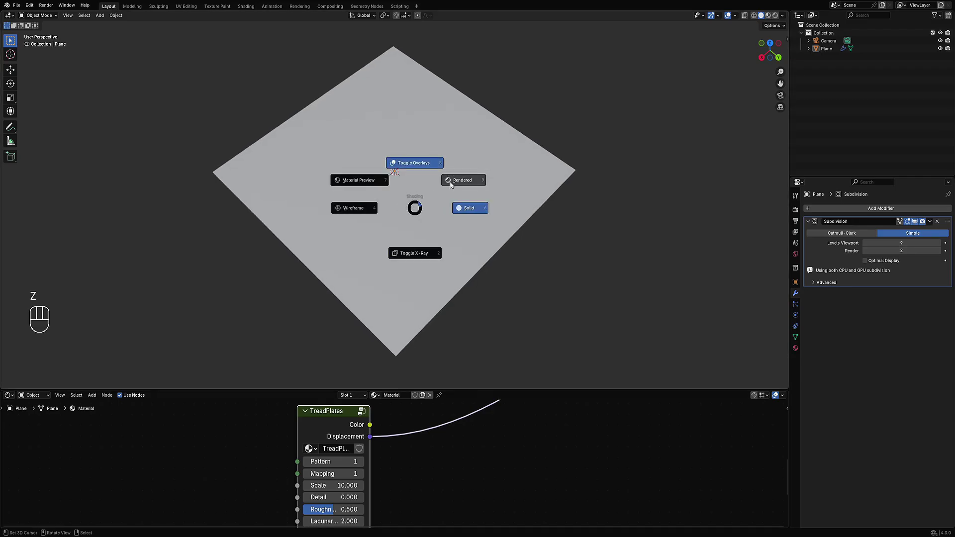
pyautogui.click(451, 184)
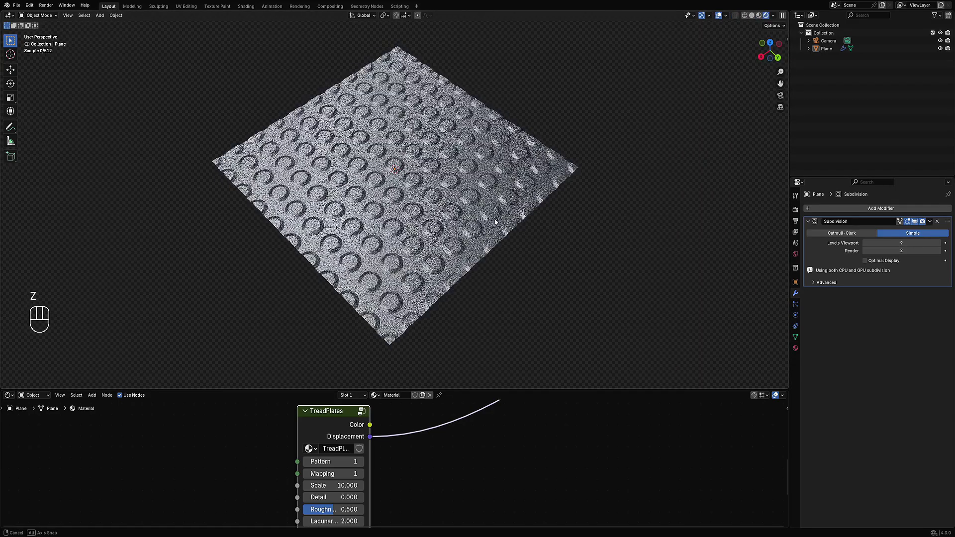
pyautogui.moveTo(504, 228)
pyautogui.mouseDown(button='middle')
pyautogui.moveTo(477, 243)
pyautogui.moveTo(474, 224)
pyautogui.moveTo(470, 259)
pyautogui.mouseUp(button='middle')
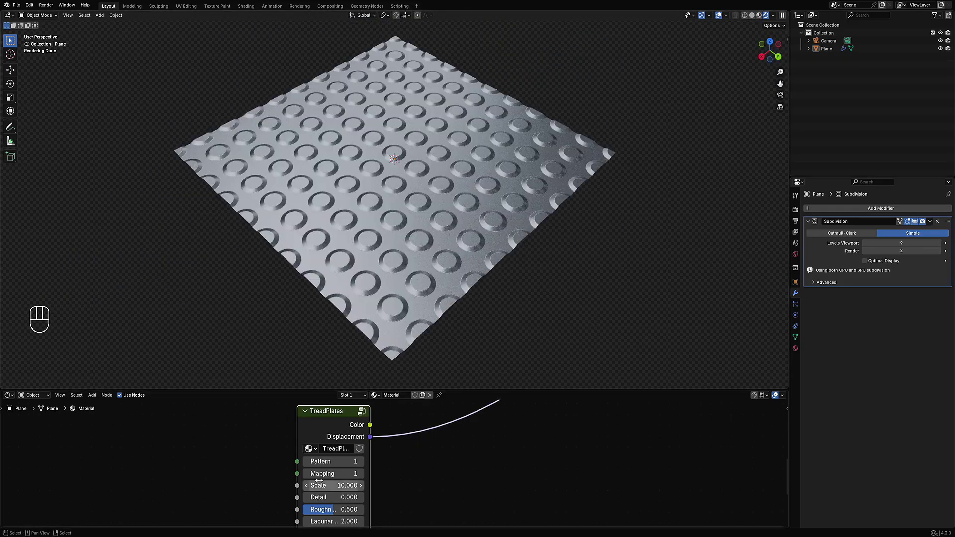
# - Preview the shapes of the TreadPlates node and set its Pattern to 4
pyautogui.keyDown('ctrl'); pyautogui.scroll(3, 328, 458); pyautogui.keyUp('ctrl')
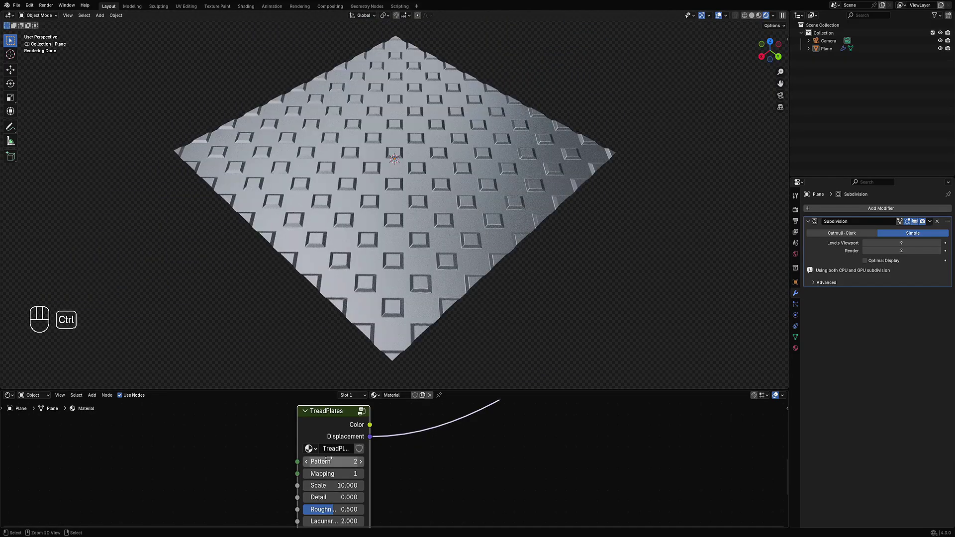
pyautogui.keyDown('ctrl'); pyautogui.scroll(-1, 329, 458); pyautogui.keyUp('ctrl')
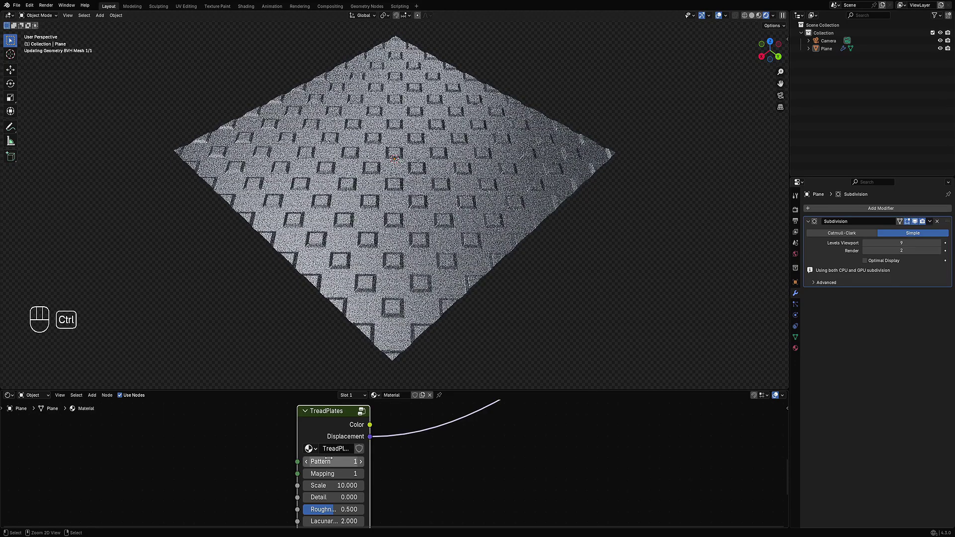
pyautogui.keyDown('ctrl'); pyautogui.scroll(1, 328, 458); pyautogui.keyUp('ctrl')
pyautogui.moveTo(401, 515); pyautogui.dragTo(413, 479, button='middle')
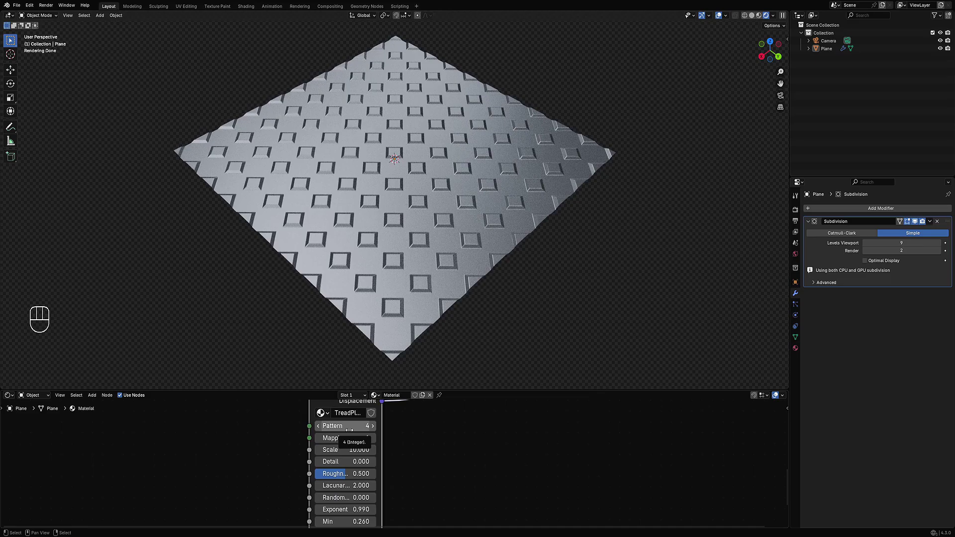
# - Try another Mapping option on the TreadPlates node and return it to 1
pyautogui.keyDown('ctrl'); pyautogui.scroll(-1, 349, 430); pyautogui.keyUp('ctrl')
pyautogui.keyDown('ctrl'); pyautogui.scroll(1, 349, 429); pyautogui.keyUp('ctrl')
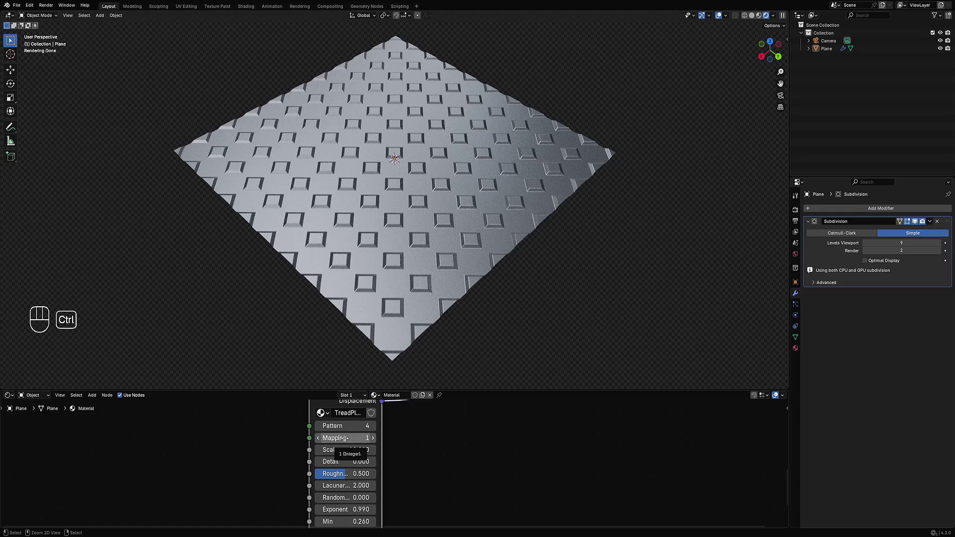
pyautogui.keyDown('ctrl'); pyautogui.scroll(-1, 344, 438); pyautogui.keyUp('ctrl')
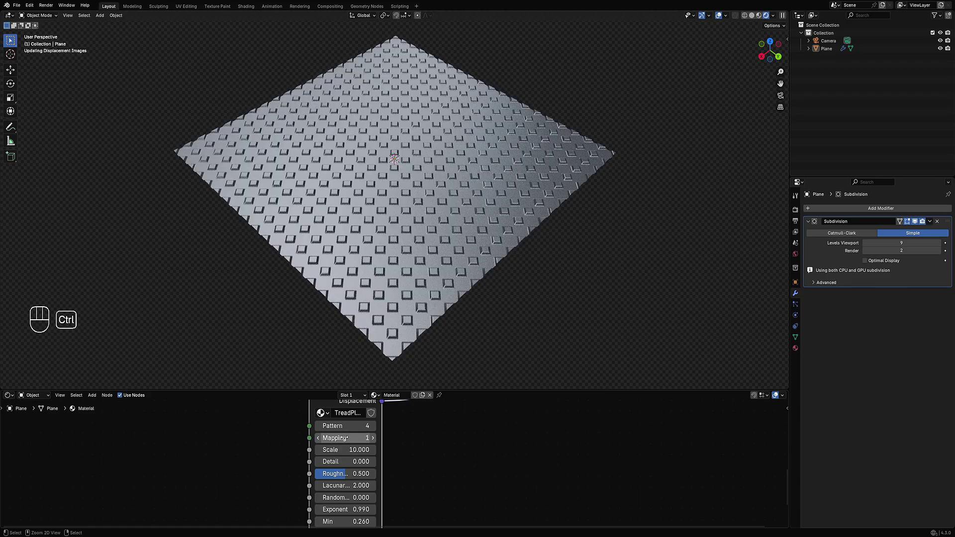
pyautogui.keyDown('ctrl'); pyautogui.scroll(1, 343, 438); pyautogui.keyUp('ctrl')
# - Maximize the shader editor and review the full parameter list of the TreadPlates node
pyautogui.moveTo(372, 486); pyautogui.dragTo(379, 435, button='middle')
pyautogui.moveTo(354, 458)
pyautogui.mouseDown()
pyautogui.moveTo(418, 458)
pyautogui.moveTo(354, 458)
pyautogui.mouseUp()
pyautogui.hotkey('ctrl', 'space')
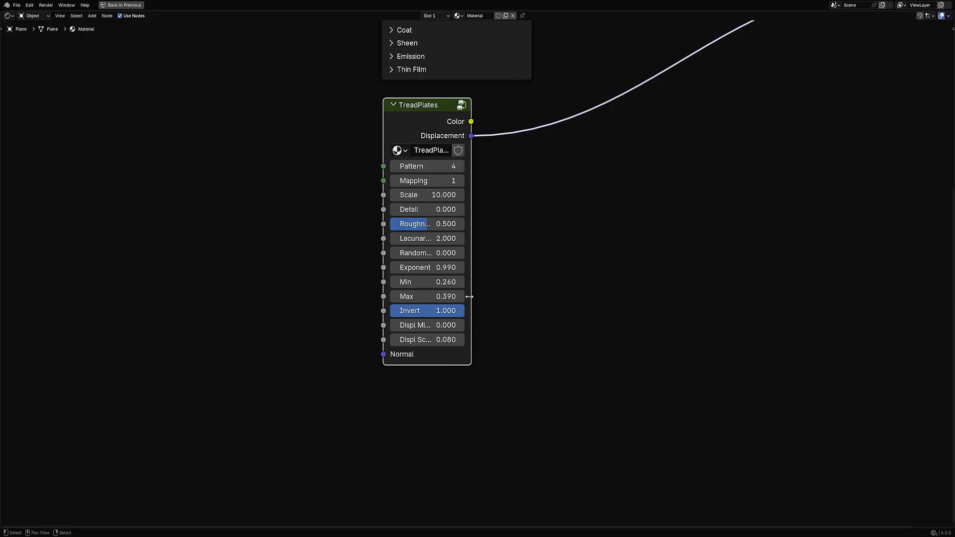
pyautogui.moveTo(460, 239); pyautogui.dragTo(399, 272, button='middle')
pyautogui.scroll(2, 393, 248)
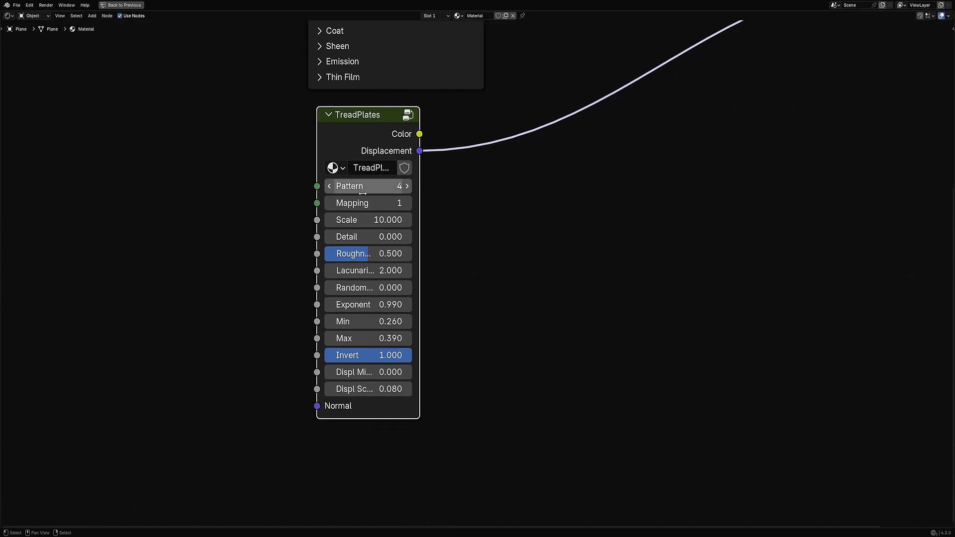
pyautogui.moveTo(524, 218); pyautogui.dragTo(448, 212, button='middle')
# - Add a Voronoi Texture node beside TreadPlates to look at its distance metric options, and remove it again
pyautogui.hotkey('shift', 'a')
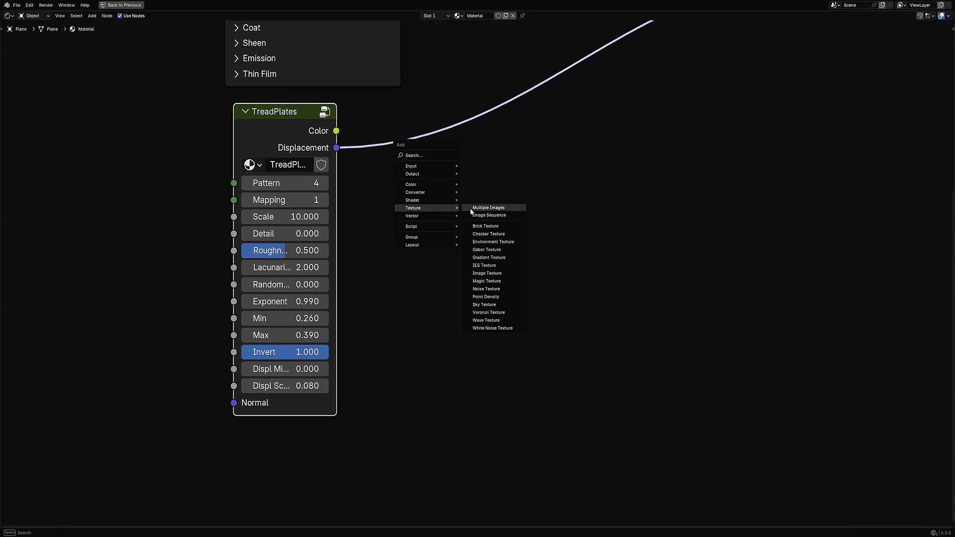
pyautogui.click(487, 312)
pyautogui.click(426, 171)
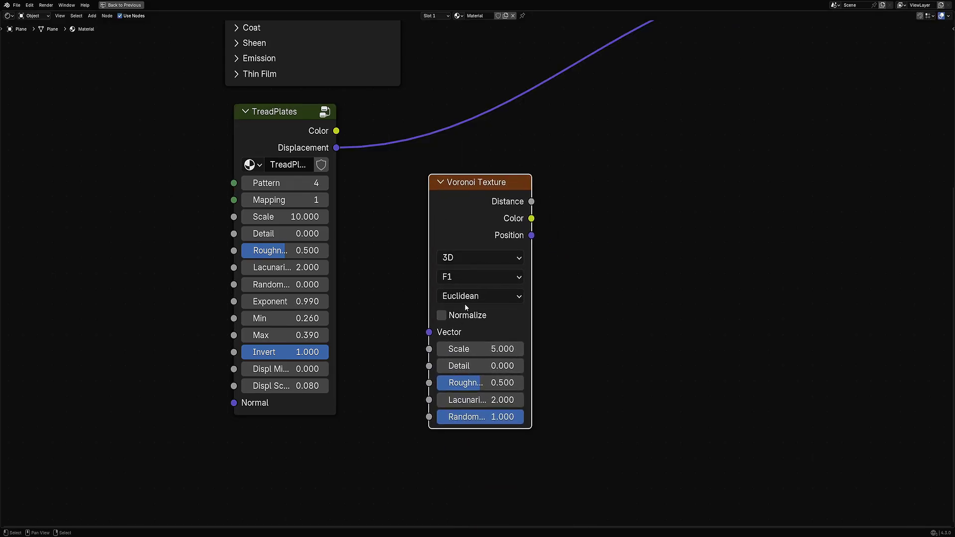
pyautogui.click(466, 298)
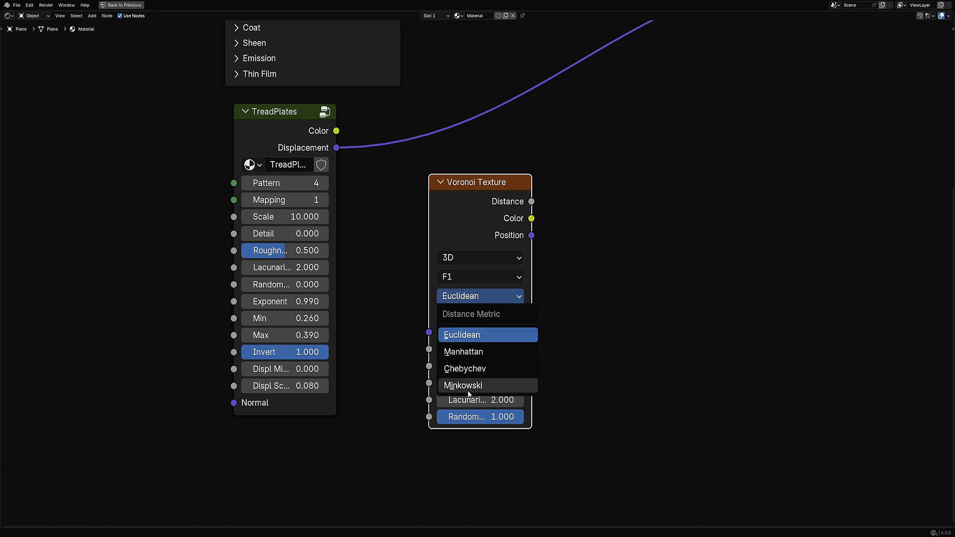
pyautogui.click(372, 332)
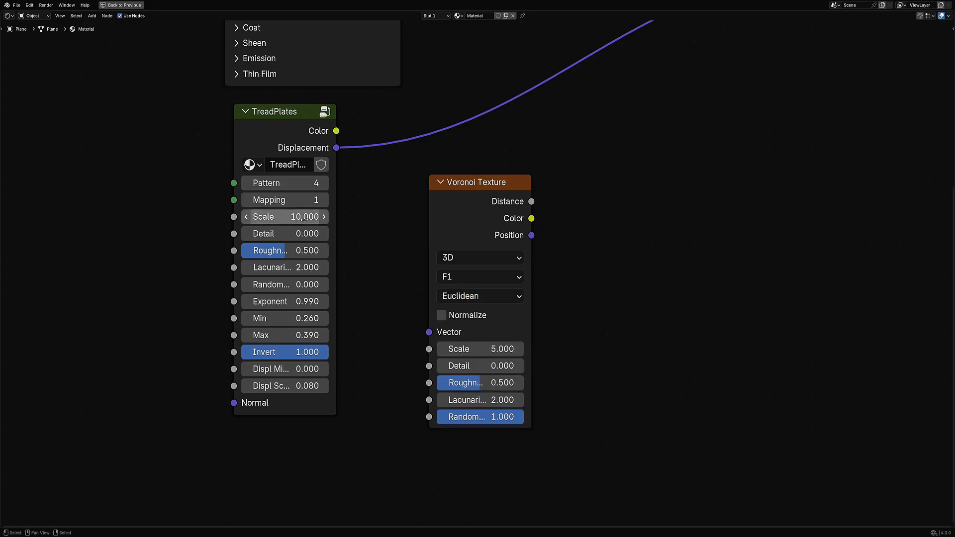
pyautogui.click(479, 201)
pyautogui.press('x')
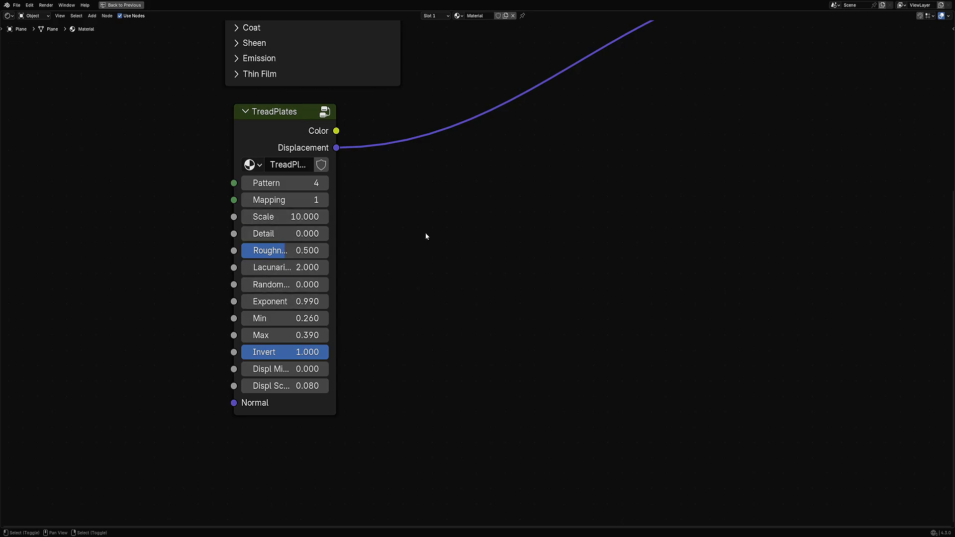
# - Place another Voronoi Texture node beside TreadPlates to compare their parameters, and delete it
pyautogui.hotkey('shift', 'a')
pyautogui.moveTo(426, 236)
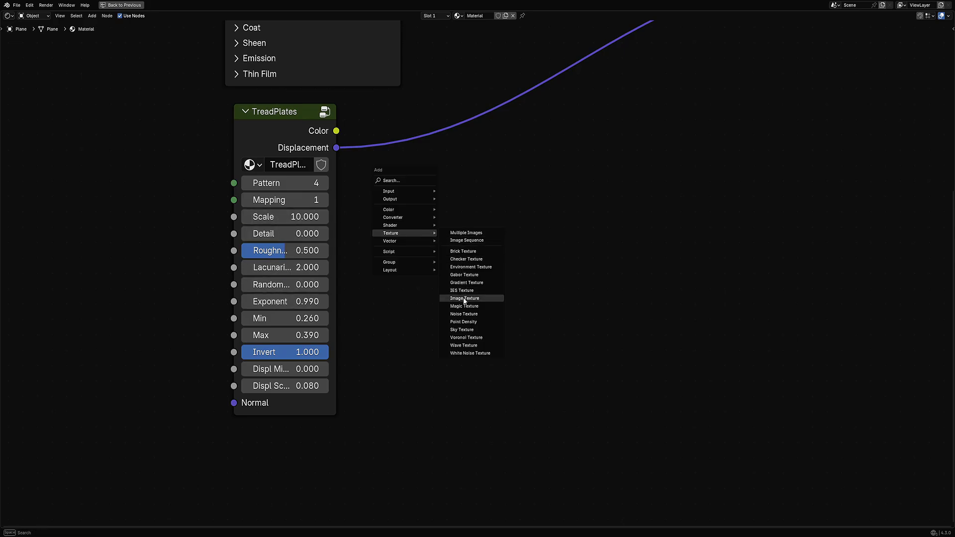
pyautogui.click(466, 338)
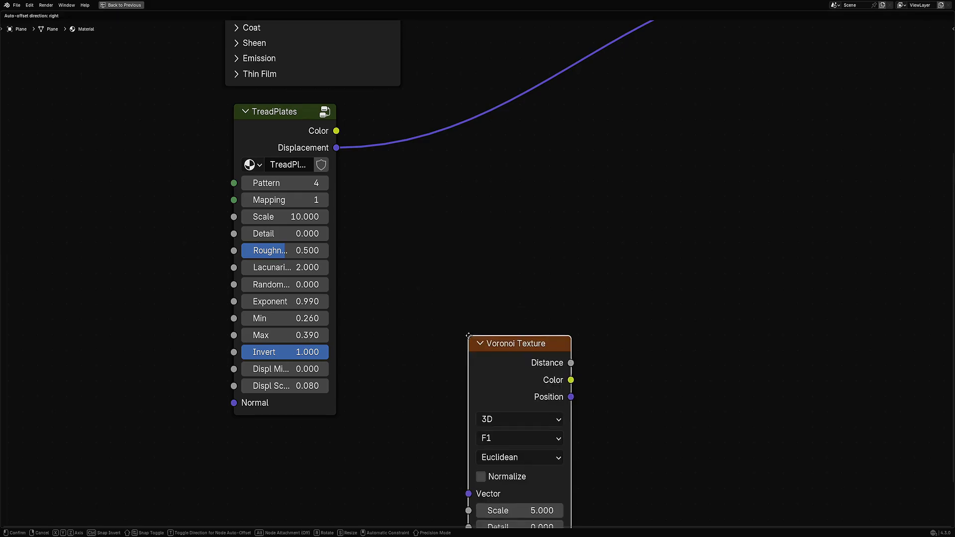
pyautogui.click(398, 228)
pyautogui.click(283, 120)
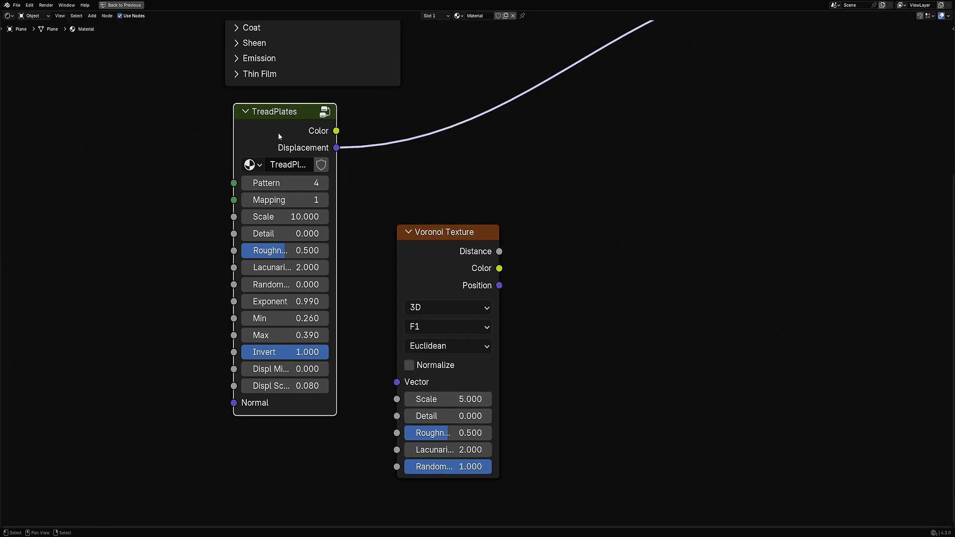
pyautogui.moveTo(280, 129); pyautogui.dragTo(284, 126, button='middle')
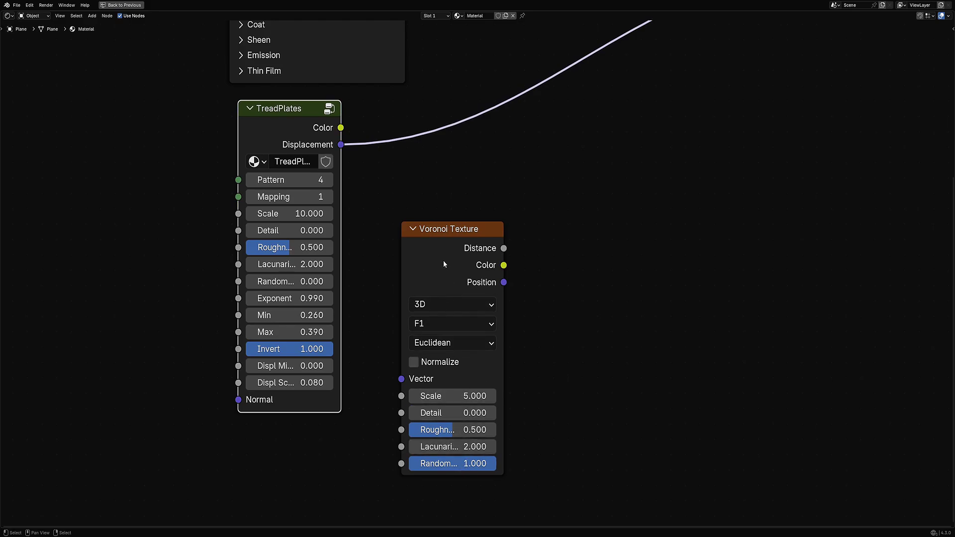
pyautogui.moveTo(444, 264); pyautogui.dragTo(474, 231)
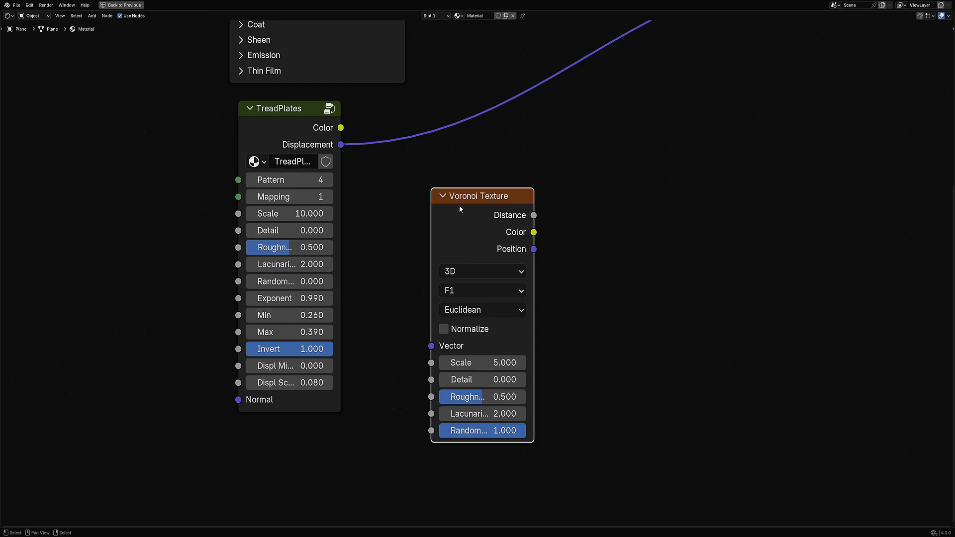
pyautogui.press('x')
# - Lower Invert on the TreadPlates node to 0.033 and leave both displacement fields as they are
pyautogui.moveTo(351, 269); pyautogui.dragTo(401, 237, button='middle')
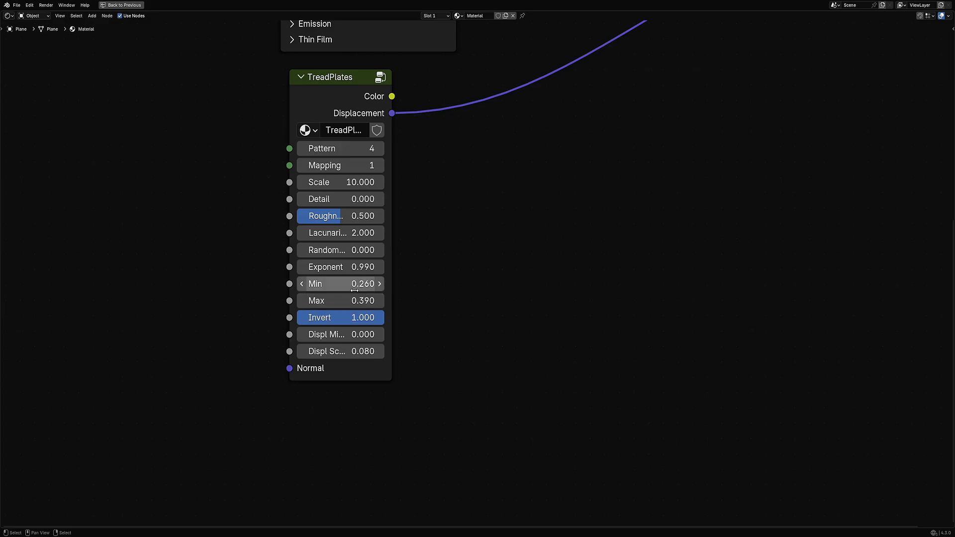
pyautogui.moveTo(357, 318); pyautogui.dragTo(300, 318)
pyautogui.click(334, 338)
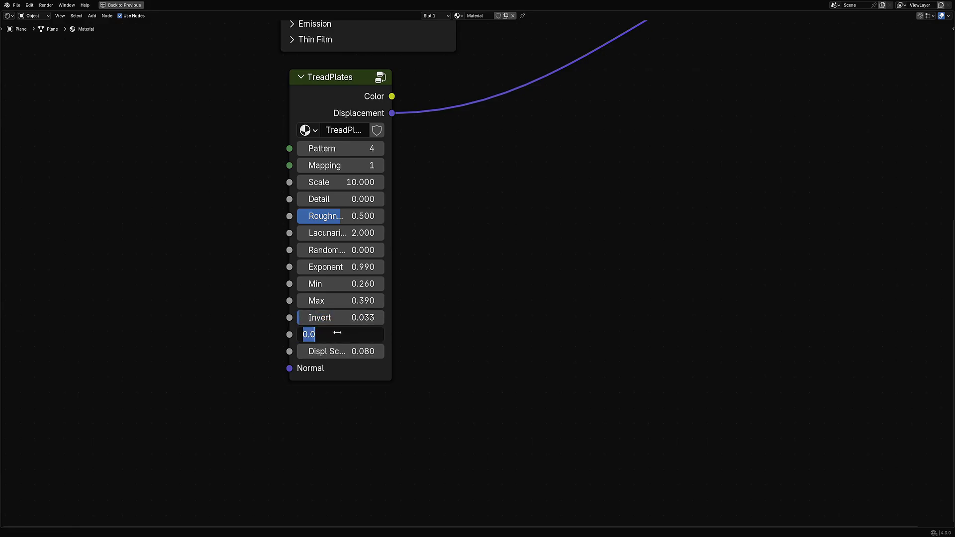
pyautogui.press('Escape')
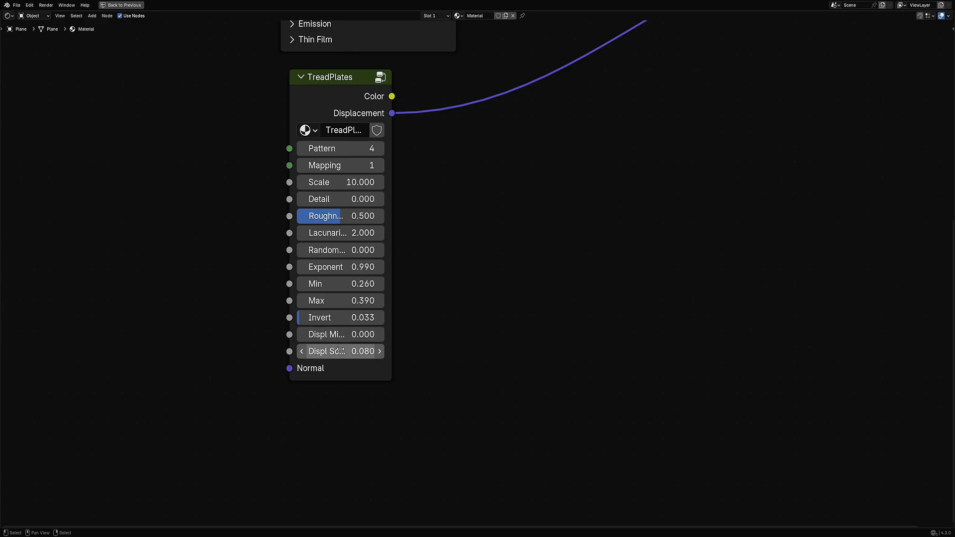
pyautogui.click(331, 351)
pyautogui.press('Escape')
pyautogui.moveTo(314, 370)
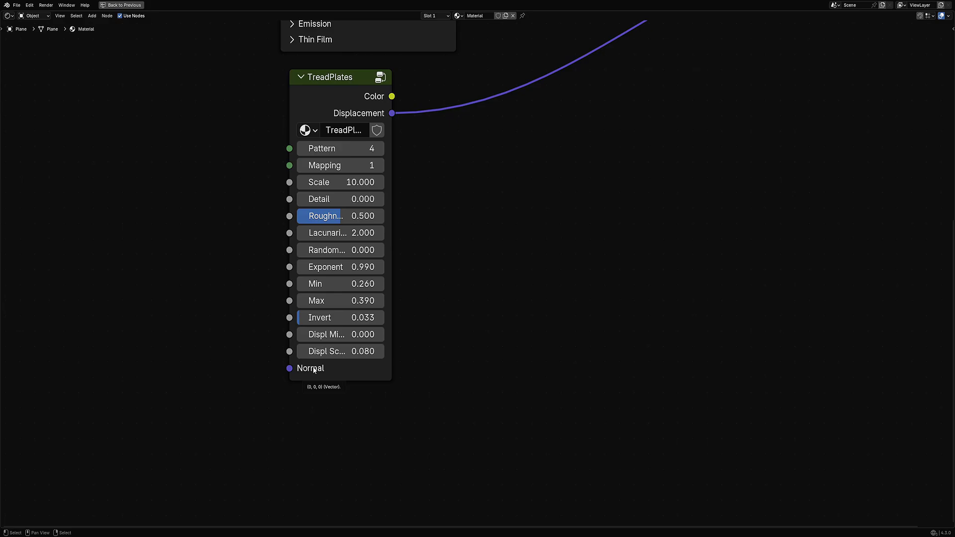
# - Shift the TreadPlates node slightly below the Principled BSDF and link its Displacement output to the Material Output's Displacement input
pyautogui.moveTo(314, 371); pyautogui.dragTo(437, 295, button='middle')
pyautogui.moveTo(436, 143); pyautogui.dragTo(421, 214, button='middle')
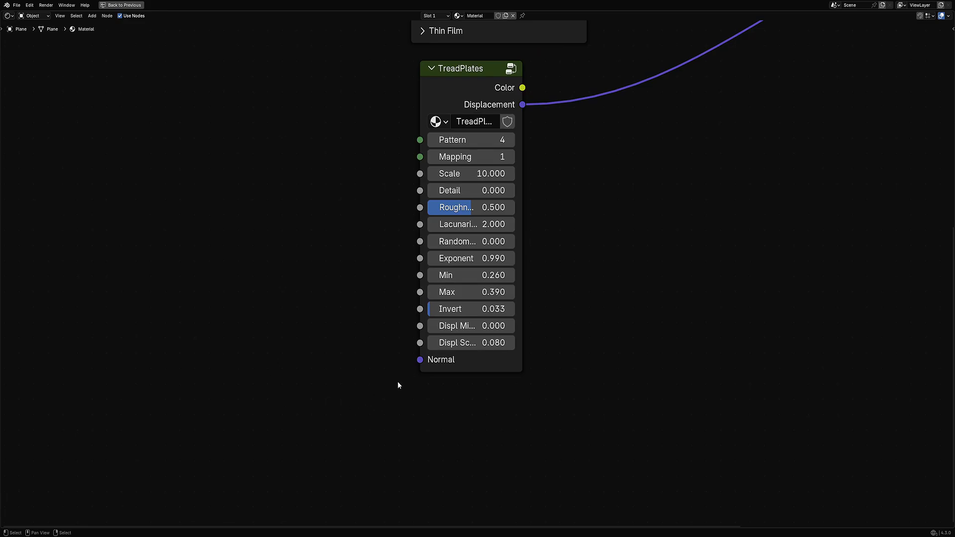
pyautogui.press('Home')
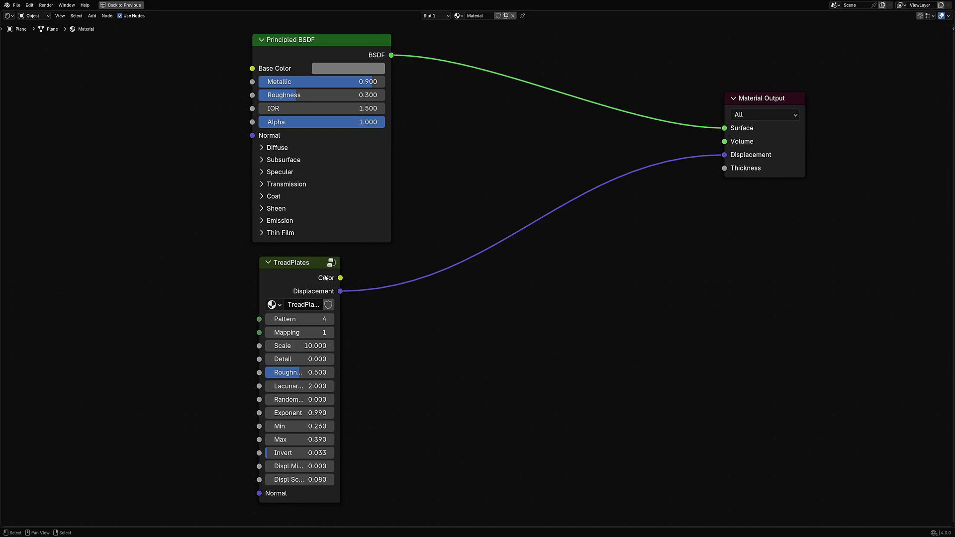
pyautogui.moveTo(329, 283); pyautogui.dragTo(287, 276)
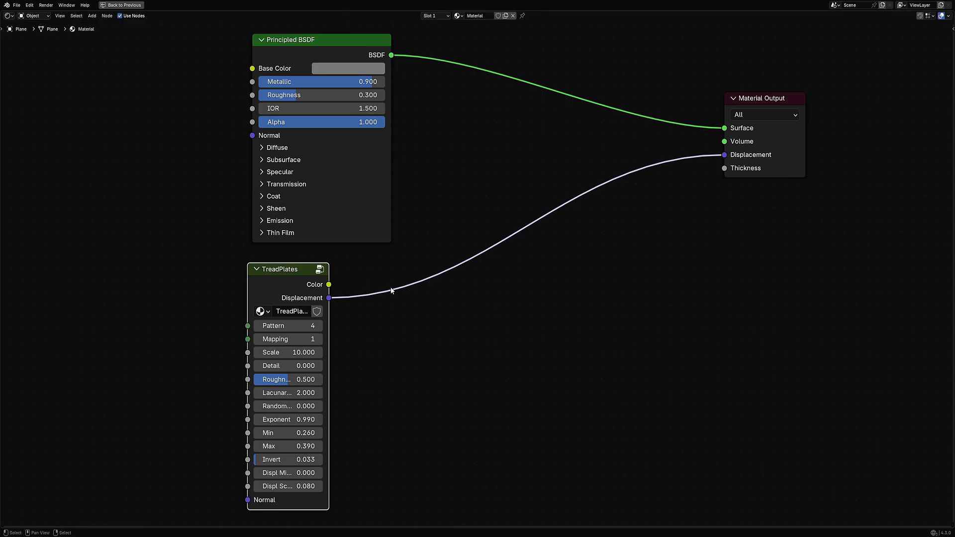
pyautogui.moveTo(390, 288); pyautogui.dragTo(305, 278, button='middle')
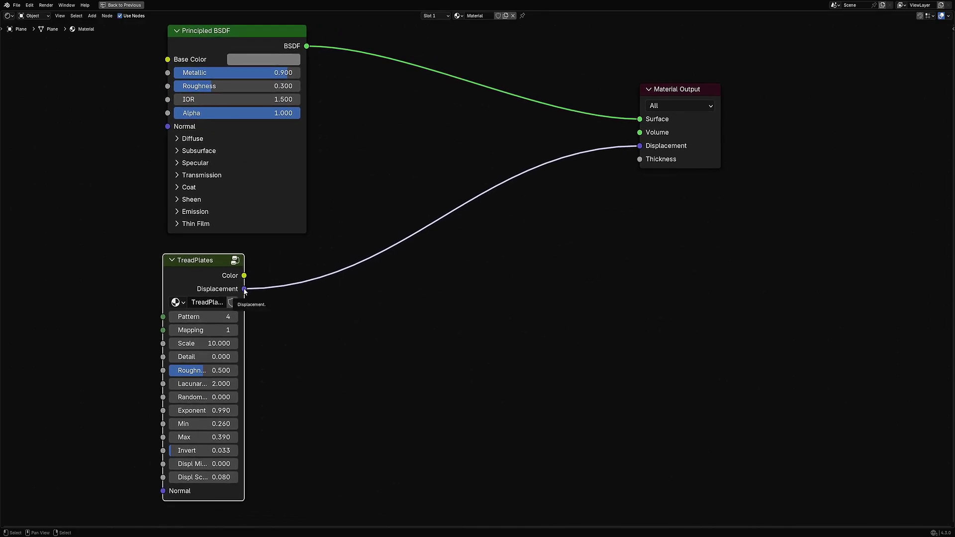
pyautogui.moveTo(244, 291); pyautogui.dragTo(646, 149)
# - Restore the split layout and examine the plate's square pattern up close in the rendered viewport
pyautogui.hotkey('ctrl', 'space')
pyautogui.moveTo(356, 266); pyautogui.dragTo(421, 313, button='middle')
pyautogui.moveTo(395, 440); pyautogui.dragTo(460, 378, button='middle')
pyautogui.moveTo(454, 346); pyautogui.dragTo(426, 319, button='middle')
pyautogui.scroll(1, 402, 346)
pyautogui.scroll(5, 403, 348)
pyautogui.scroll(1, 316, 493)
# - Set Invert on the TreadPlates node to 1.000 and view the whole plate
pyautogui.moveTo(315, 492); pyautogui.dragTo(368, 438, button='middle')
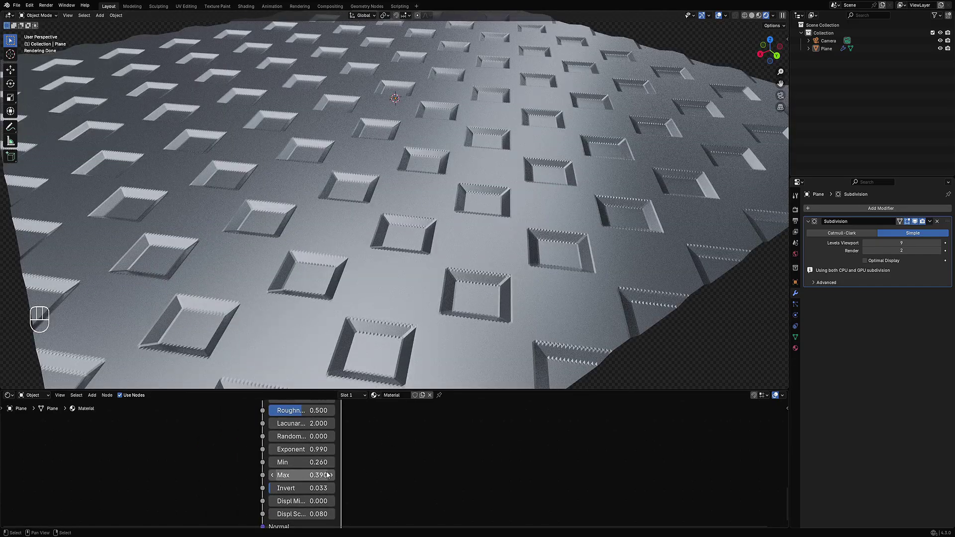
pyautogui.moveTo(296, 488); pyautogui.dragTo(361, 488)
pyautogui.scroll(-5, 393, 338)
pyautogui.keyDown('shift'); pyautogui.moveTo(407, 308); pyautogui.dragTo(399, 318, button='middle'); pyautogui.keyUp('shift')
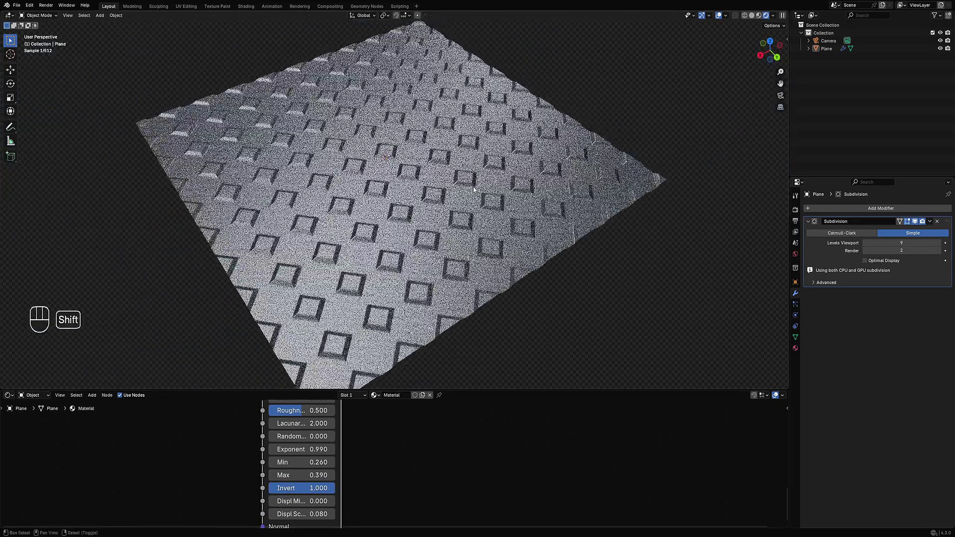
# - Open the plane's material properties and examine the surface displacement method in its settings
pyautogui.click(795, 348)
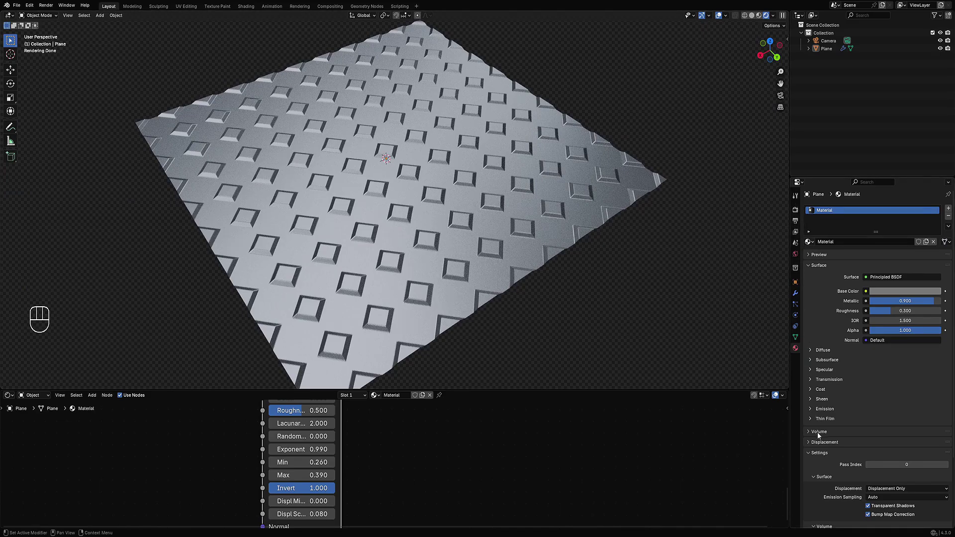
pyautogui.scroll(-4, 819, 428)
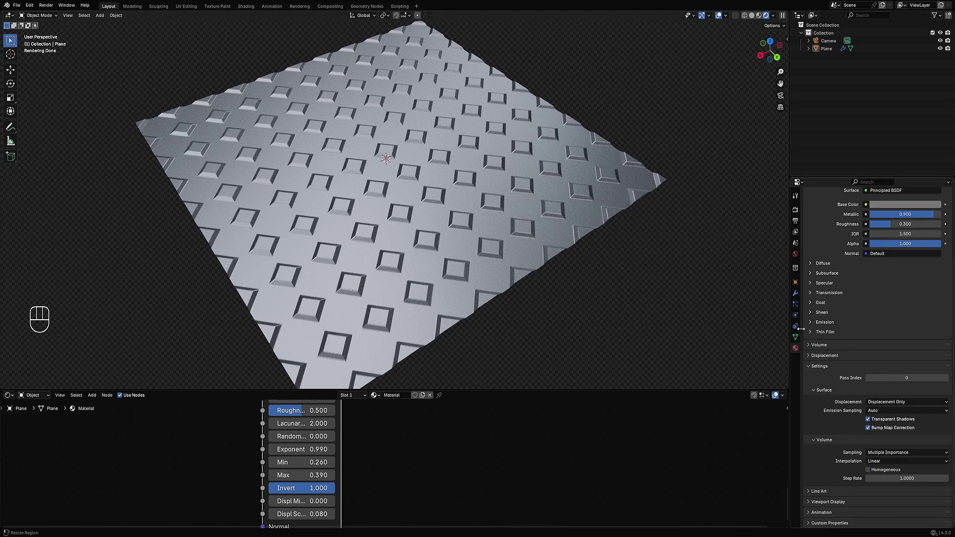
pyautogui.scroll(4, 837, 228)
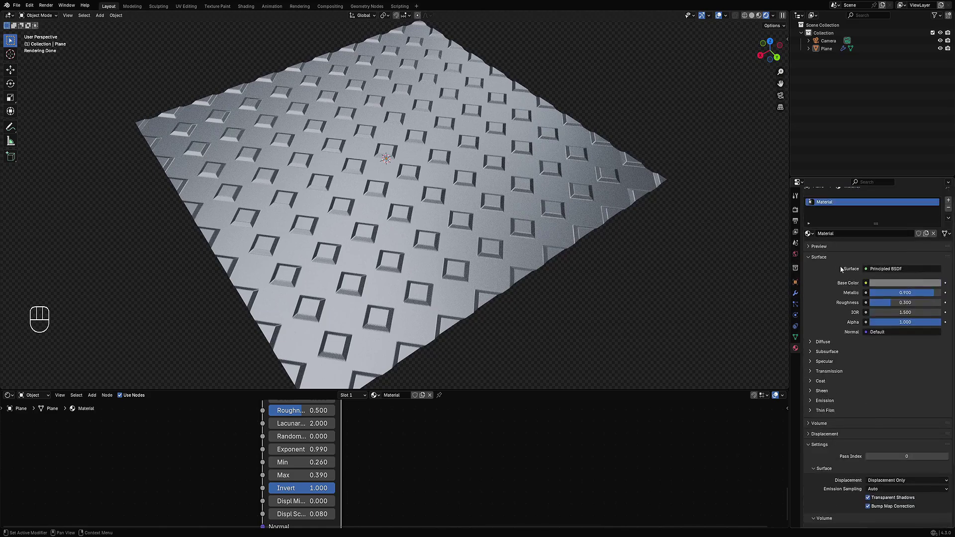
pyautogui.scroll(-4, 837, 387)
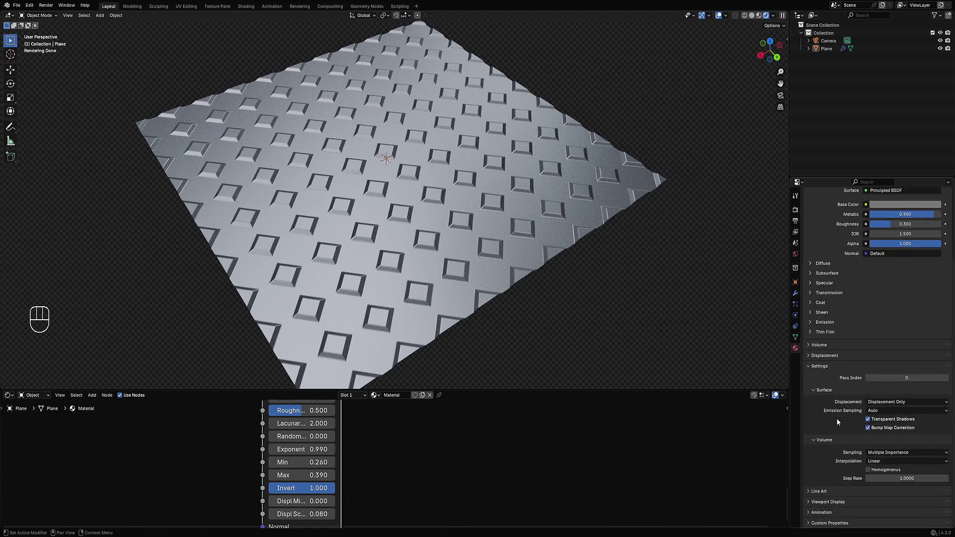
pyautogui.scroll(-3, 388, 484)
pyautogui.moveTo(388, 484); pyautogui.dragTo(402, 511, button='middle')
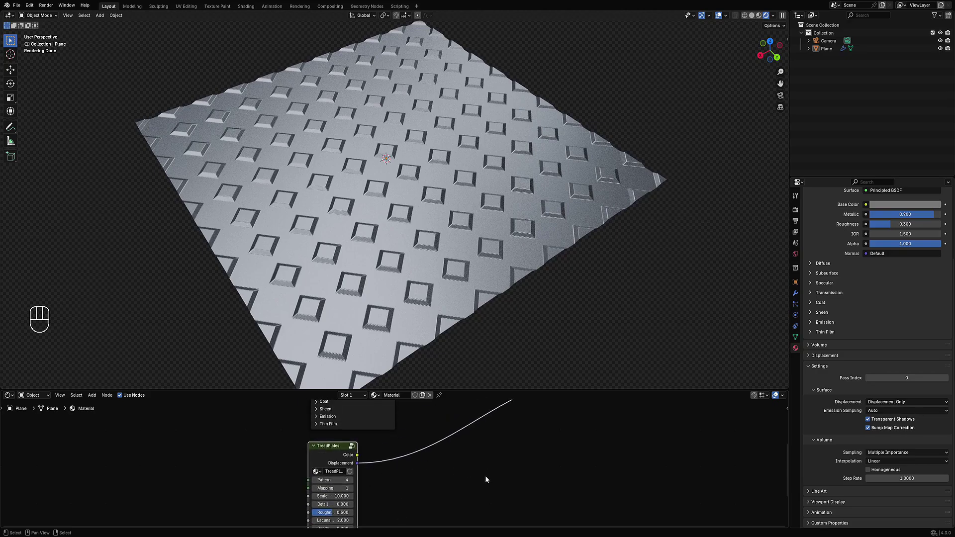
# - Enlarge the node editor and look up which node groups can be added to the material
pyautogui.hotkey('ctrl', 'space')
pyautogui.moveTo(537, 344); pyautogui.dragTo(496, 351, button='middle')
pyautogui.hotkey('shift', 'a')
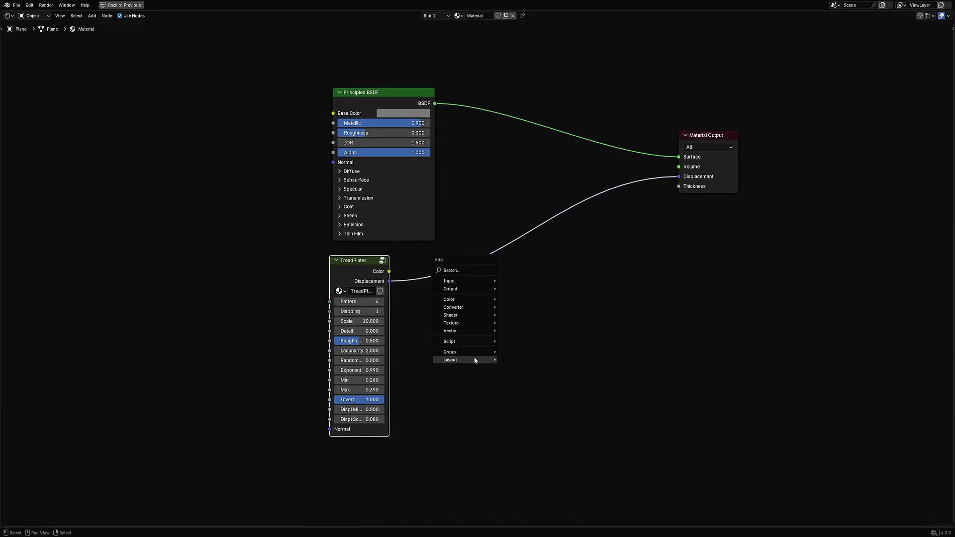
pyautogui.moveTo(473, 351)
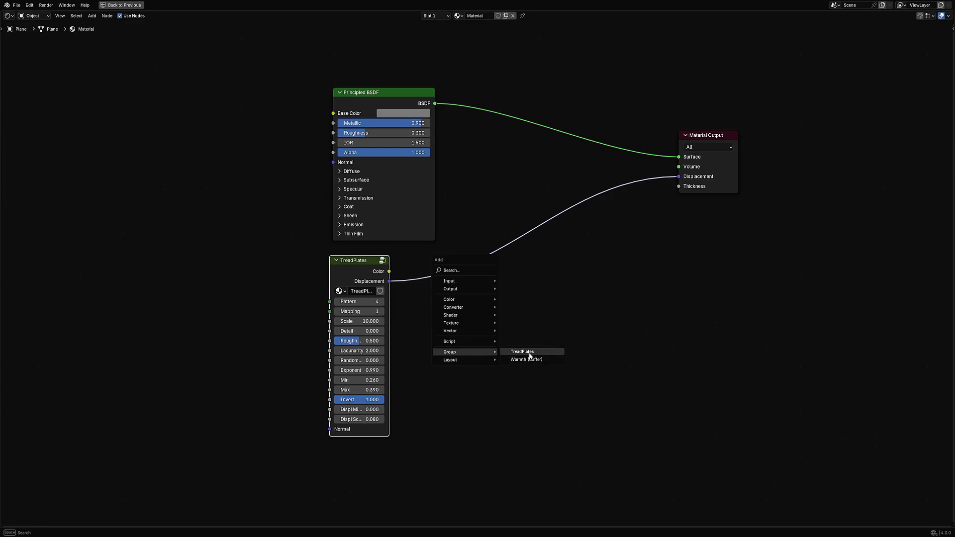
pyautogui.press('Escape')
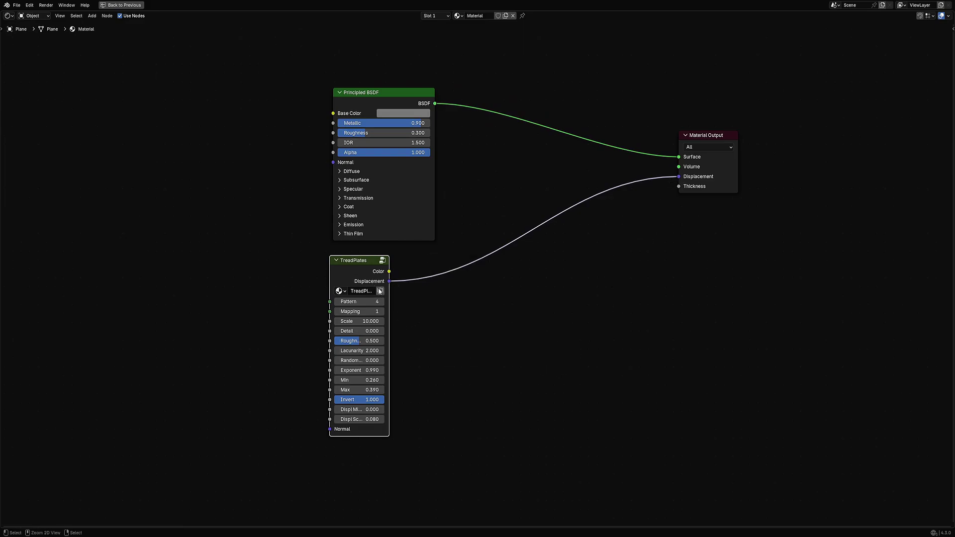
# - Align the TreadPlates node under the Principled BSDF, move the Material Output slightly closer, and restore the split layout
pyautogui.moveTo(361, 269); pyautogui.dragTo(367, 270)
pyautogui.moveTo(693, 134); pyautogui.dragTo(670, 135)
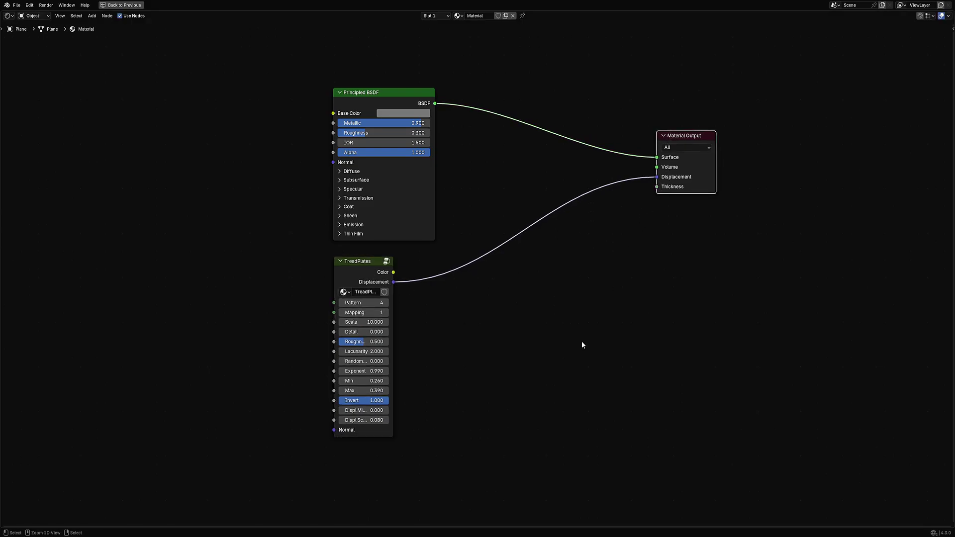
pyautogui.hotkey('ctrl', 'space')
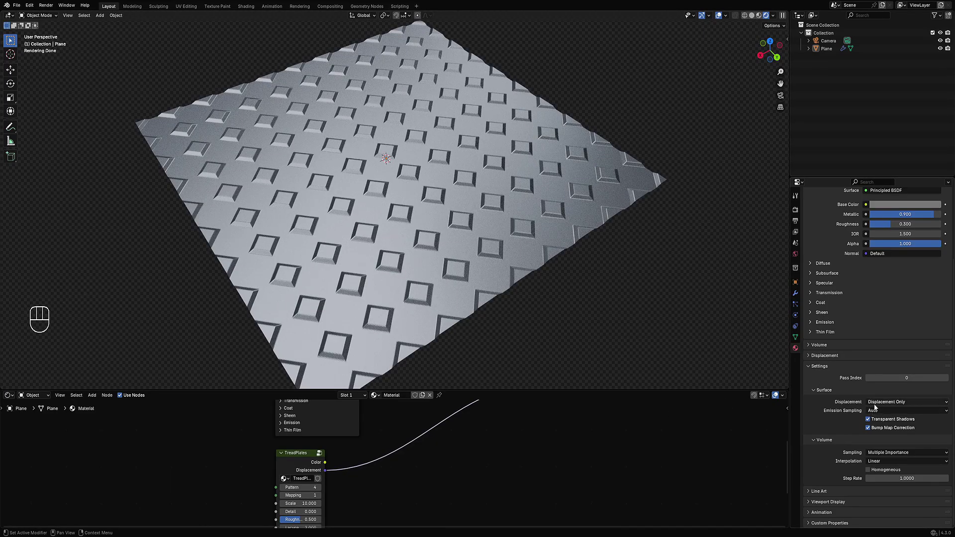
# - Switch the material's surface displacement to Bump Only and inspect the plate at a low angle up close
pyautogui.scroll(3, 851, 366)
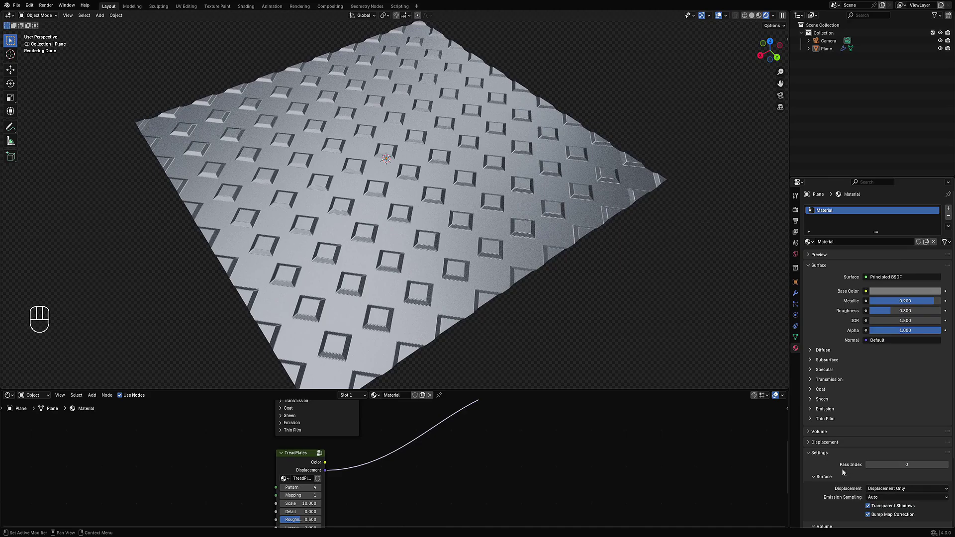
pyautogui.scroll(-3, 858, 433)
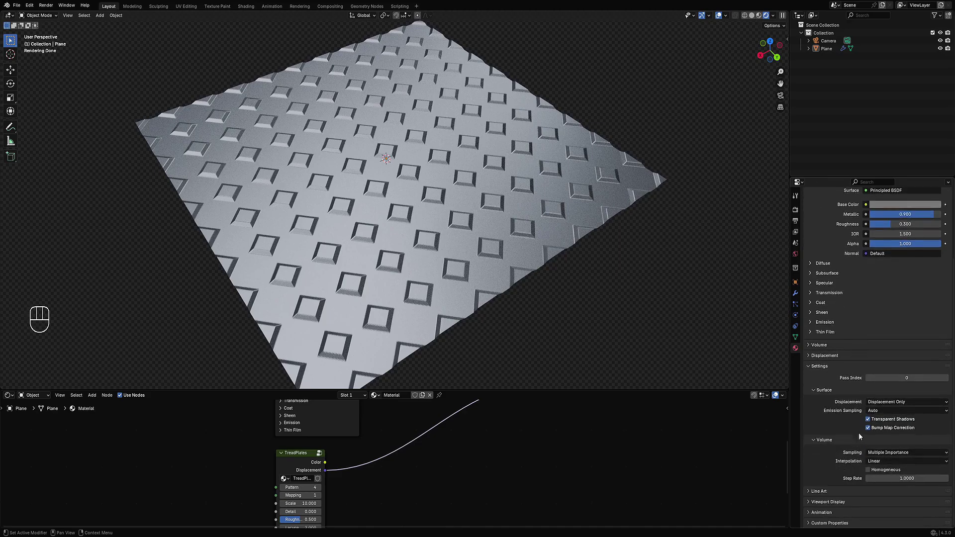
pyautogui.click(884, 404)
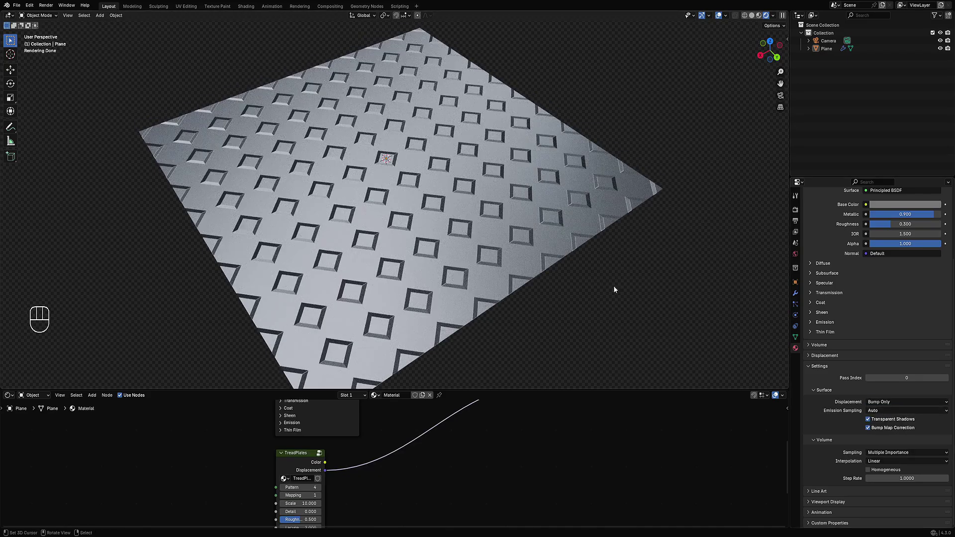
pyautogui.moveTo(613, 290); pyautogui.dragTo(608, 264, button='middle')
pyautogui.scroll(4, 607, 265)
# - Compare Displacement and Bump with Displacement Only on the plate, ending on Displacement and Bump
pyautogui.click(874, 403)
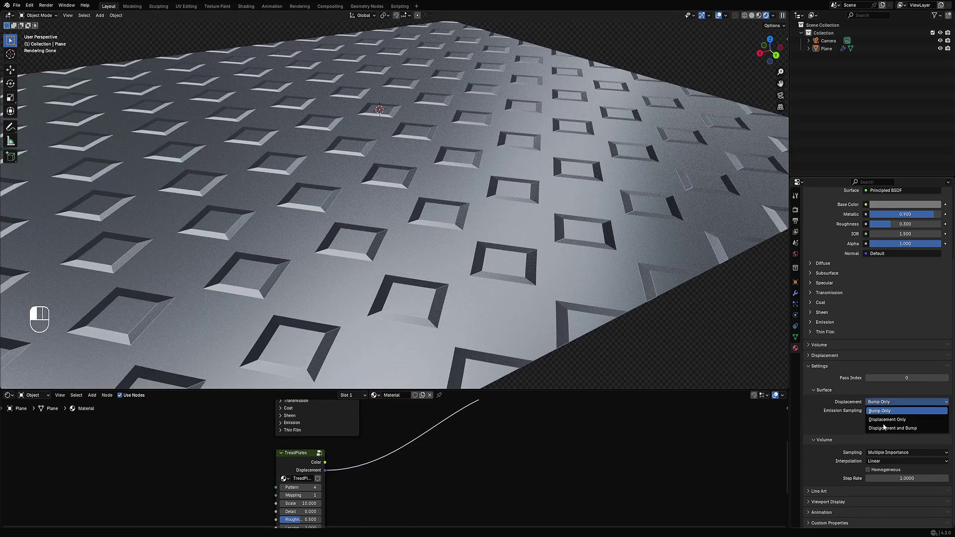
pyautogui.click(884, 427)
pyautogui.click(883, 402)
pyautogui.click(886, 420)
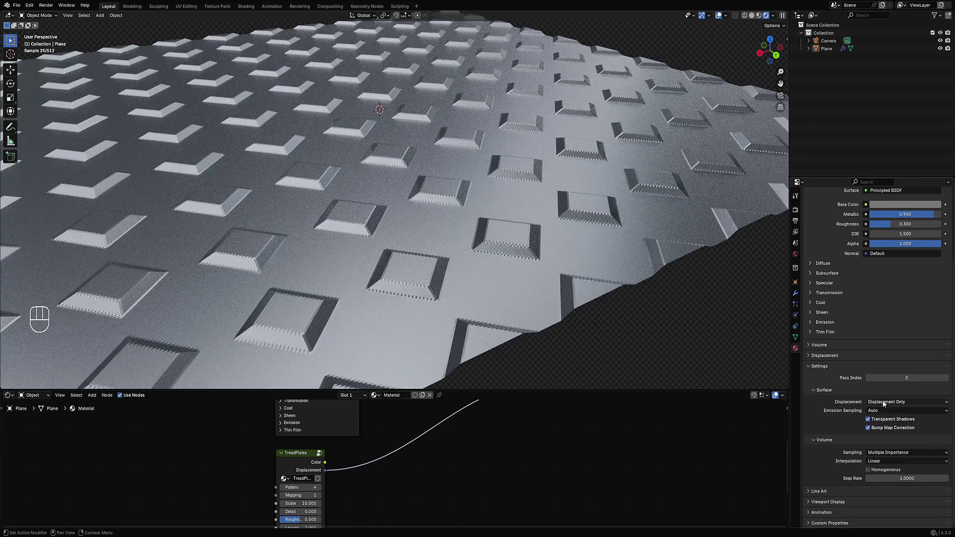
pyautogui.click(884, 402)
pyautogui.click(884, 426)
pyautogui.moveTo(611, 239); pyautogui.dragTo(588, 299, button='middle')
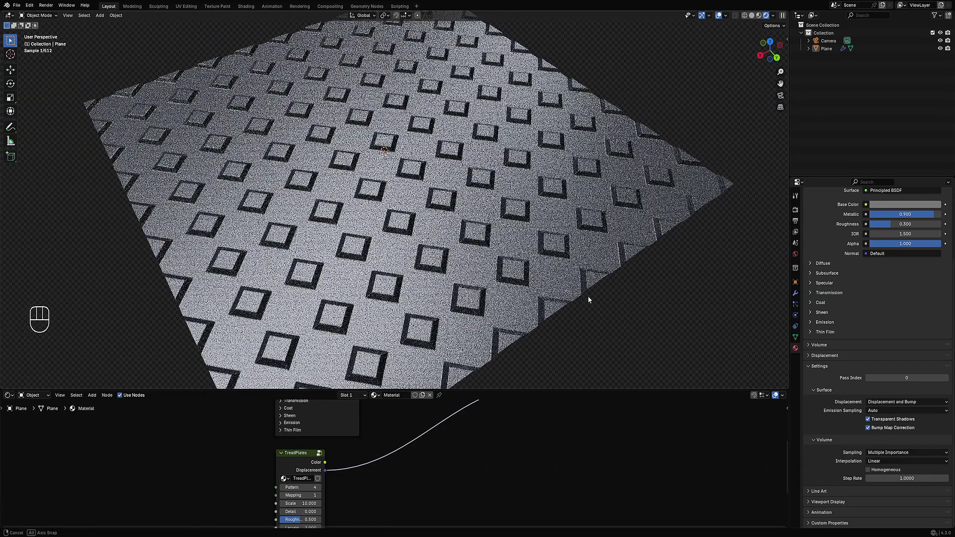
# - Set the surface displacement to Bump Only and view the flat plate from several angles
pyautogui.click(881, 402)
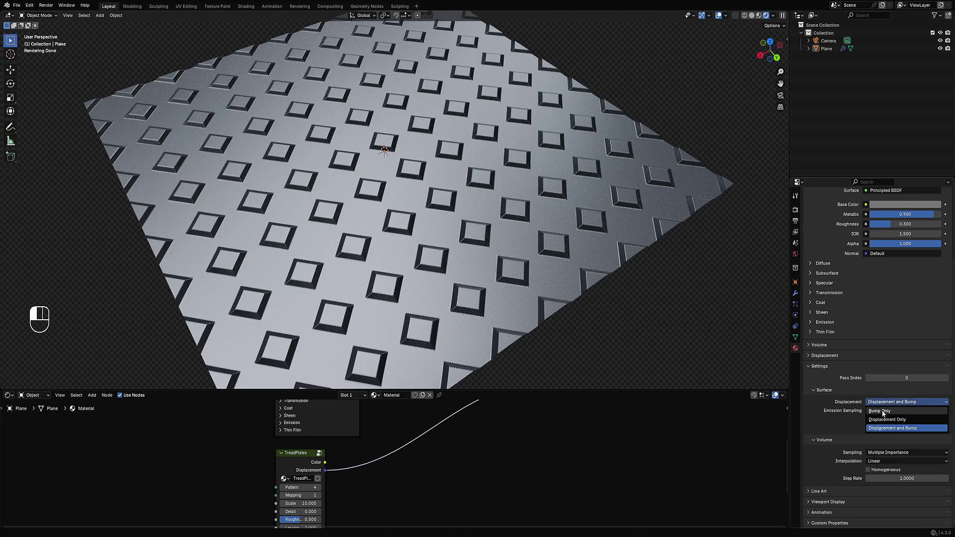
pyautogui.click(880, 410)
pyautogui.moveTo(542, 229)
pyautogui.mouseDown(button='middle')
pyautogui.moveTo(512, 243)
pyautogui.moveTo(470, 207)
pyautogui.moveTo(473, 121)
pyautogui.moveTo(532, 234)
pyautogui.moveTo(534, 215)
pyautogui.mouseUp(button='middle')
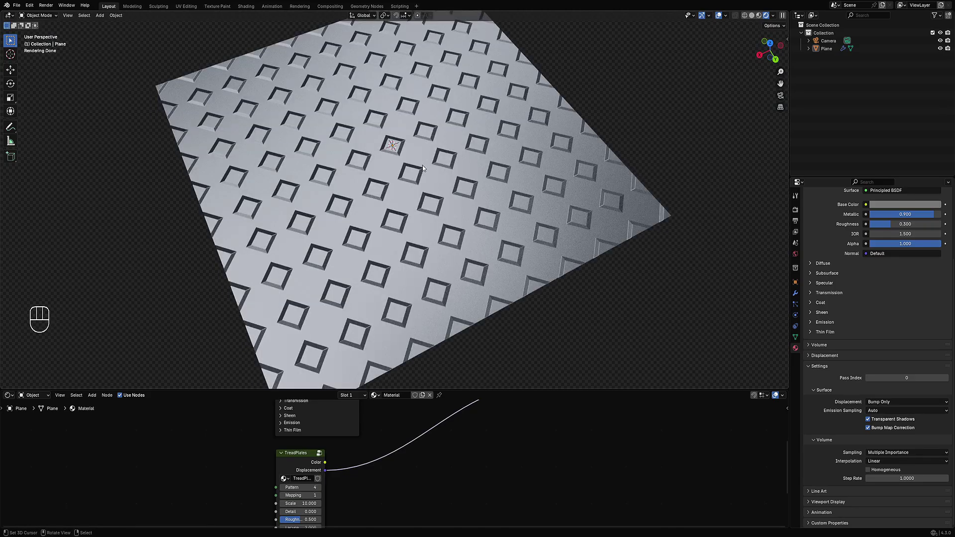
pyautogui.scroll(-3, 538, 213)
pyautogui.moveTo(504, 234)
pyautogui.mouseDown(button='middle')
pyautogui.moveTo(538, 214)
pyautogui.moveTo(524, 215)
pyautogui.moveTo(529, 205)
pyautogui.moveTo(512, 245)
pyautogui.mouseUp(button='middle')
pyautogui.scroll(3, 523, 215)
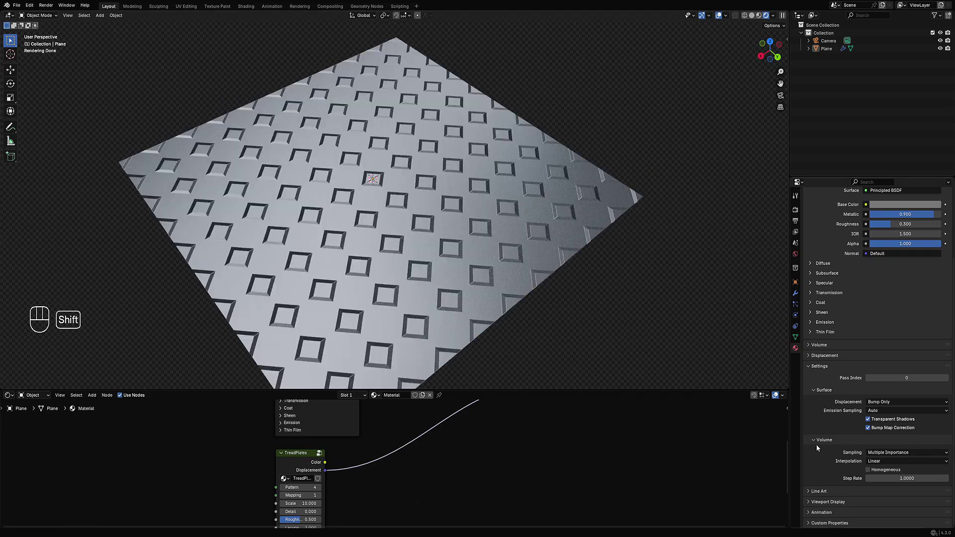
# - Change the material's surface displacement from Bump Only to Displacement Only
pyautogui.click(879, 401)
pyautogui.click(884, 419)
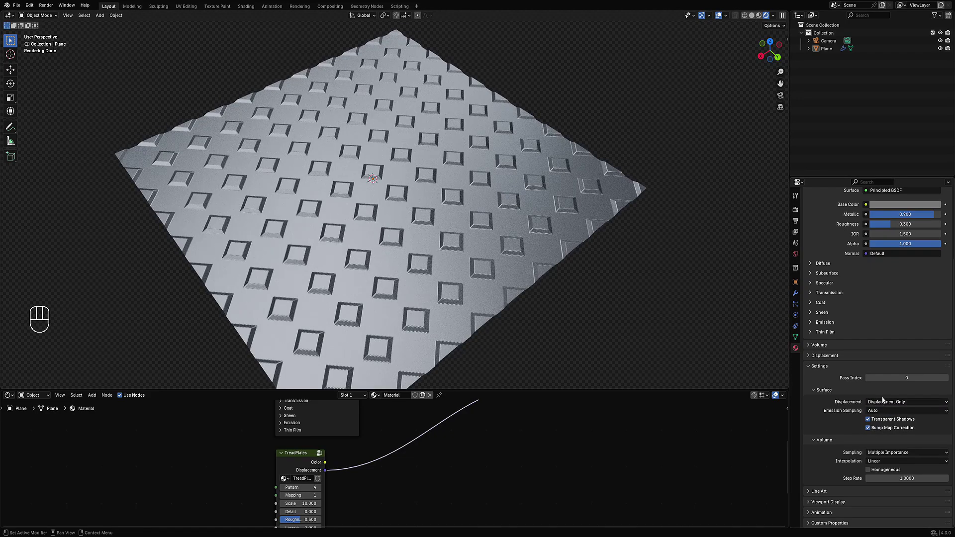
pyautogui.click(885, 402)
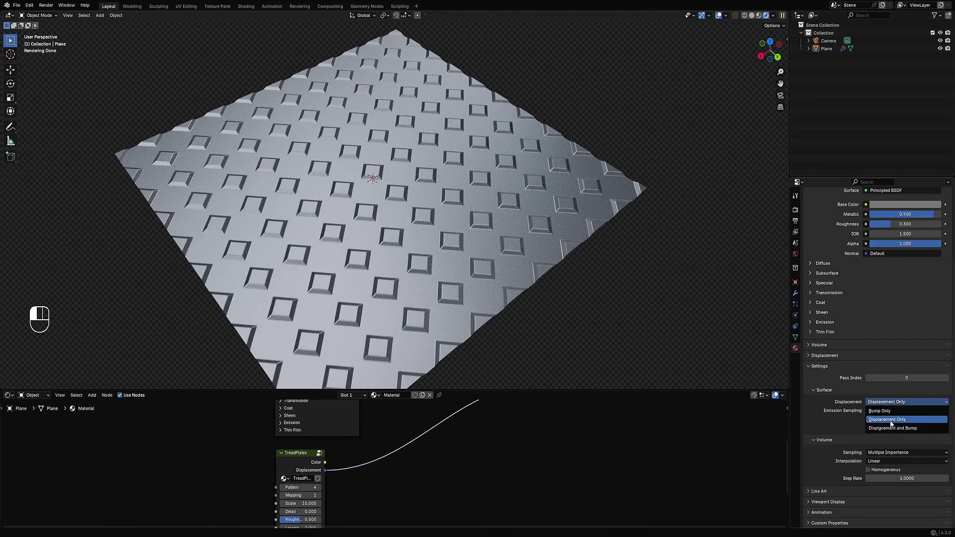
pyautogui.click(890, 420)
# - Inspect the plane's mesh density in wireframe up close, and return to the rendered view
pyautogui.hotkey('shift', 'z')
pyautogui.moveTo(538, 203); pyautogui.dragTo(521, 225, button='middle')
pyautogui.scroll(5, 411, 192)
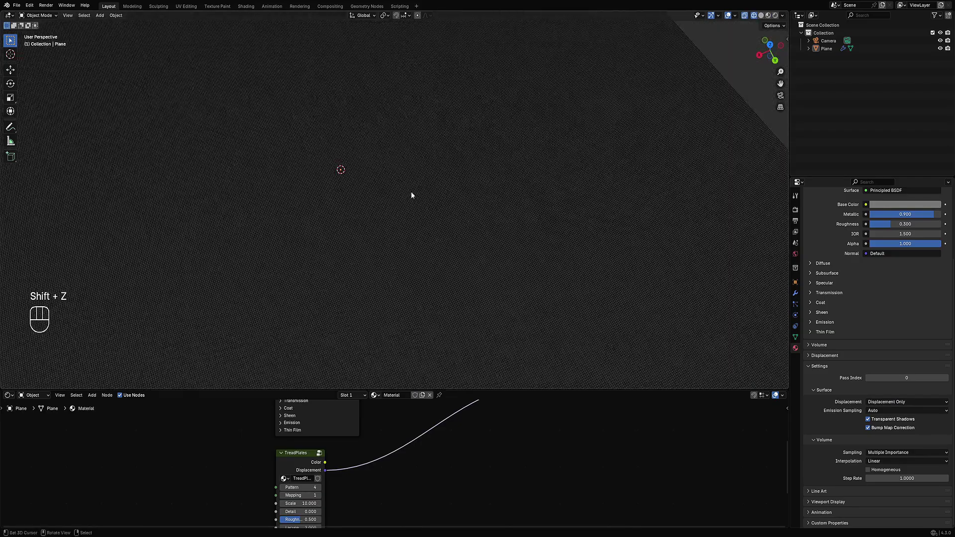
pyautogui.hotkey('shift', 'z')
pyautogui.scroll(-4, 475, 276)
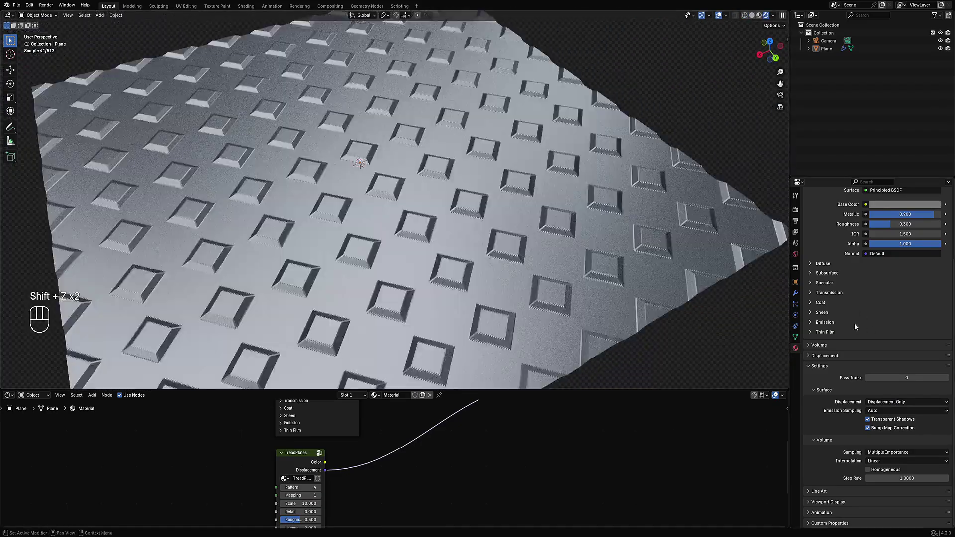
# - Lower and raise the Subdivision modifier's viewport levels to compare the displacement detail, ending at 6
pyautogui.click(795, 294)
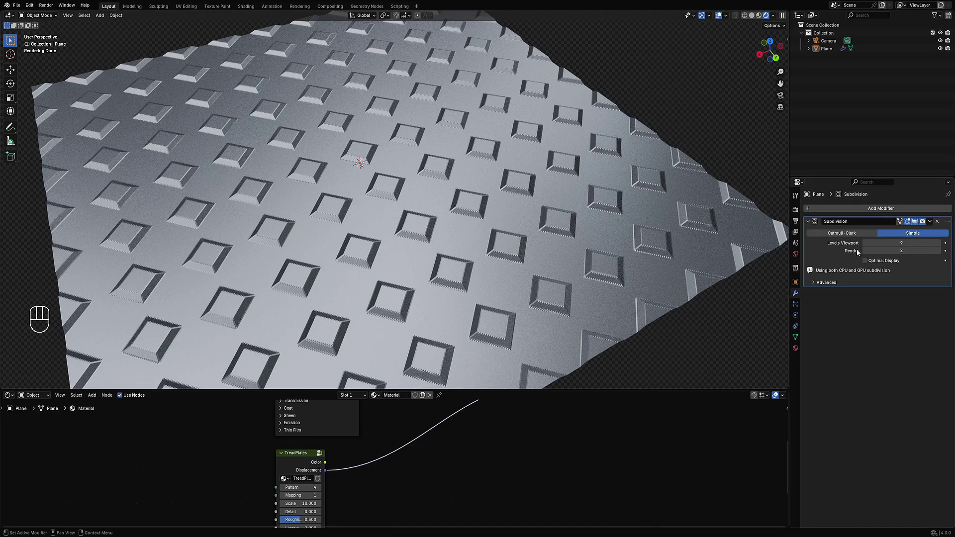
pyautogui.keyDown('ctrl'); pyautogui.scroll(-3, 901, 242); pyautogui.keyUp('ctrl')
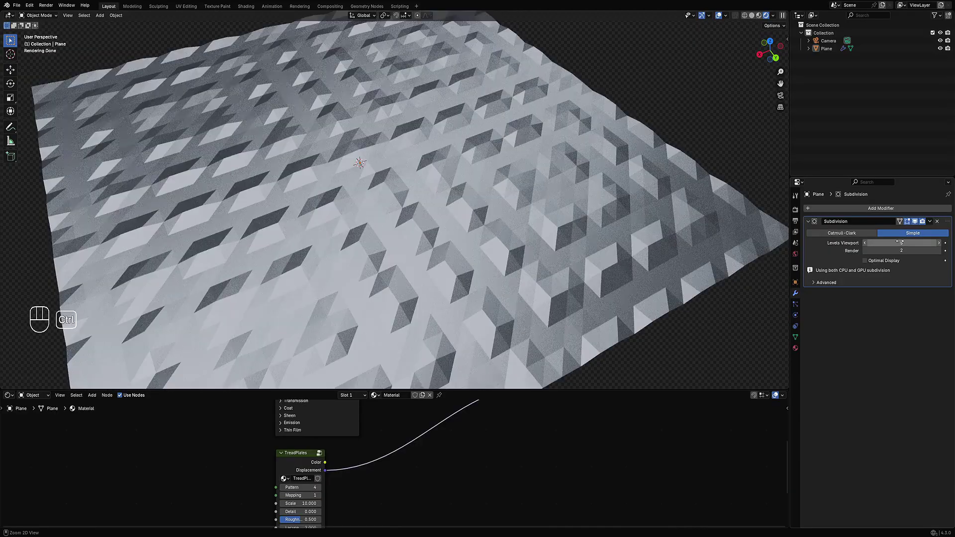
pyautogui.keyDown('ctrl'); pyautogui.scroll(3, 900, 243); pyautogui.keyUp('ctrl')
pyautogui.keyDown('ctrl'); pyautogui.scroll(-3, 901, 243); pyautogui.keyUp('ctrl')
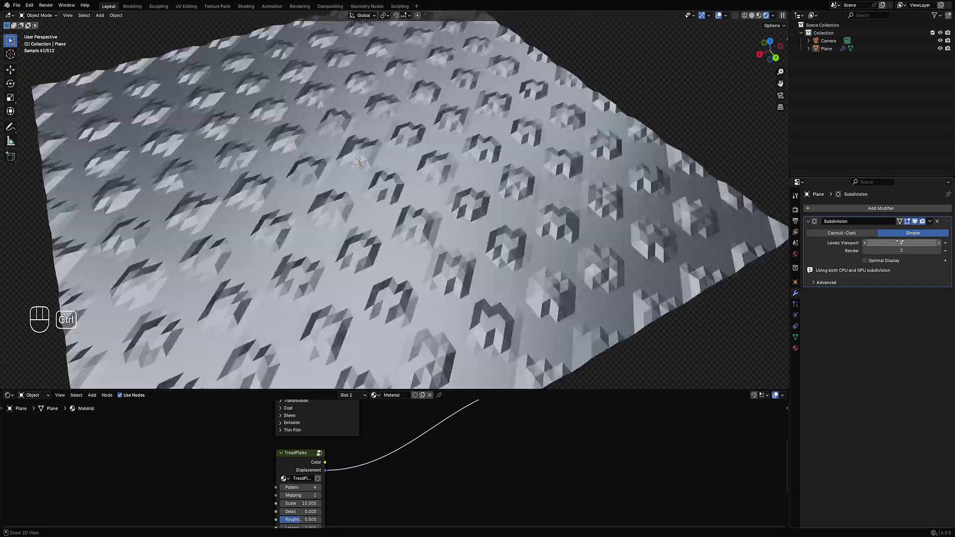
pyautogui.keyDown('ctrl'); pyautogui.scroll(2, 900, 243); pyautogui.keyUp('ctrl')
pyautogui.keyDown('ctrl'); pyautogui.scroll(1, 900, 242); pyautogui.keyUp('ctrl')
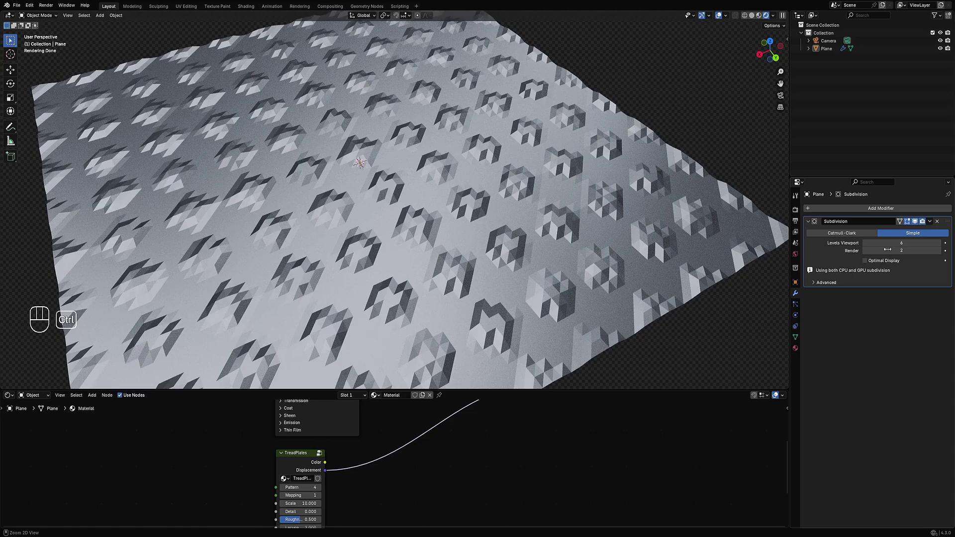
# - Set the Subdivision modifier's viewport levels to 9 and inspect the displaced plate from afar and up close
pyautogui.click(889, 243)
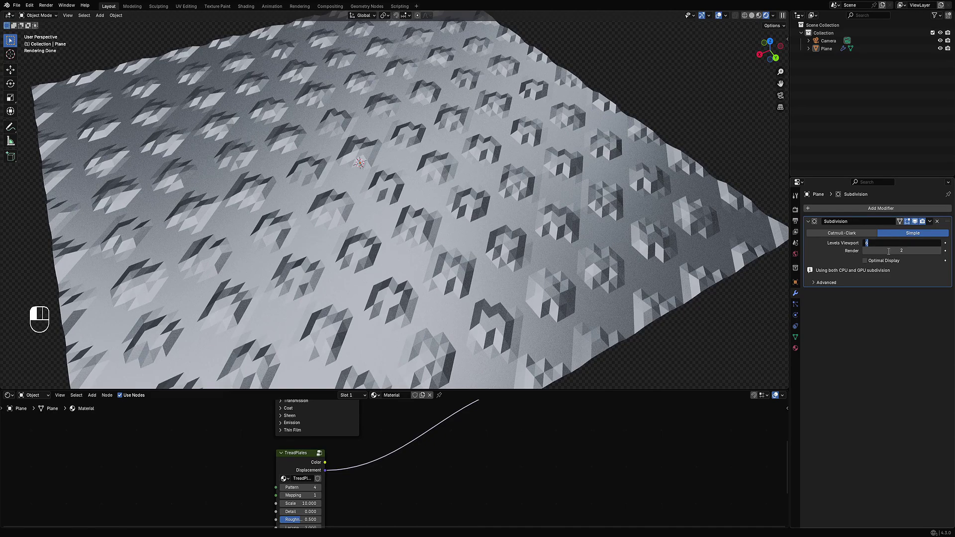
pyautogui.write('9')
pyautogui.press('Return')
pyautogui.scroll(-3, 453, 238)
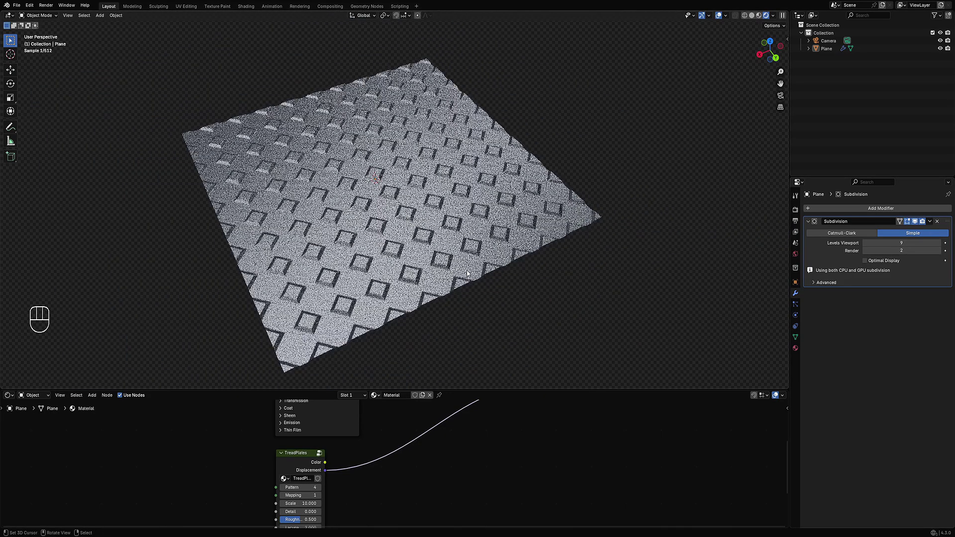
pyautogui.moveTo(453, 238); pyautogui.dragTo(380, 155, button='middle')
pyautogui.scroll(5, 453, 244)
pyautogui.scroll(-5, 456, 250)
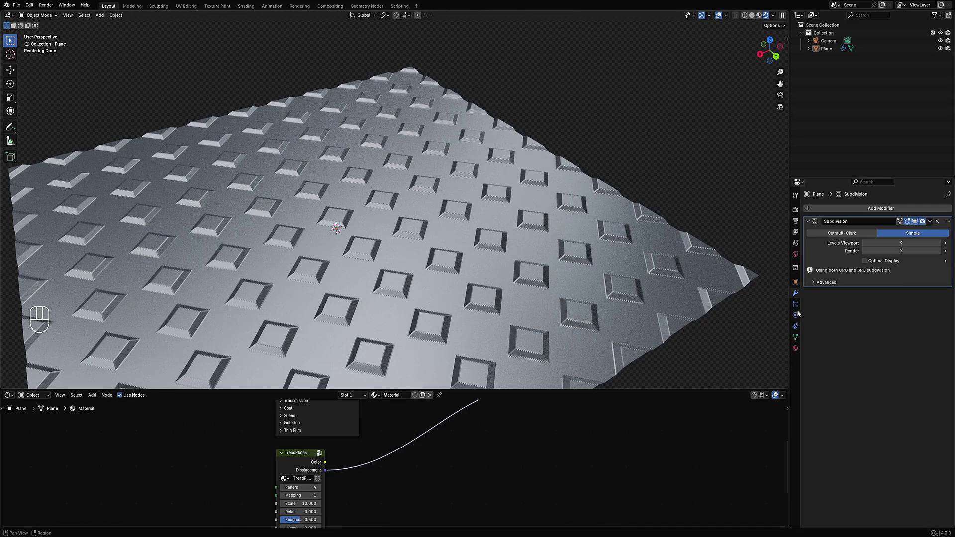
# - Set the surface displacement in the material settings to Bump Only and view the plate from a distance
pyautogui.click(795, 349)
pyautogui.scroll(-5, 836, 398)
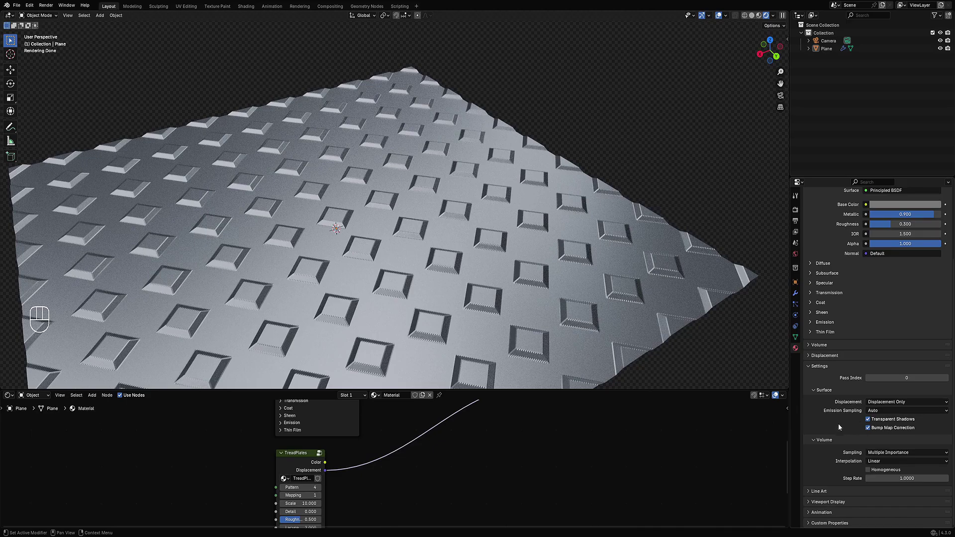
pyautogui.click(892, 403)
pyautogui.click(893, 413)
pyautogui.scroll(-7, 513, 210)
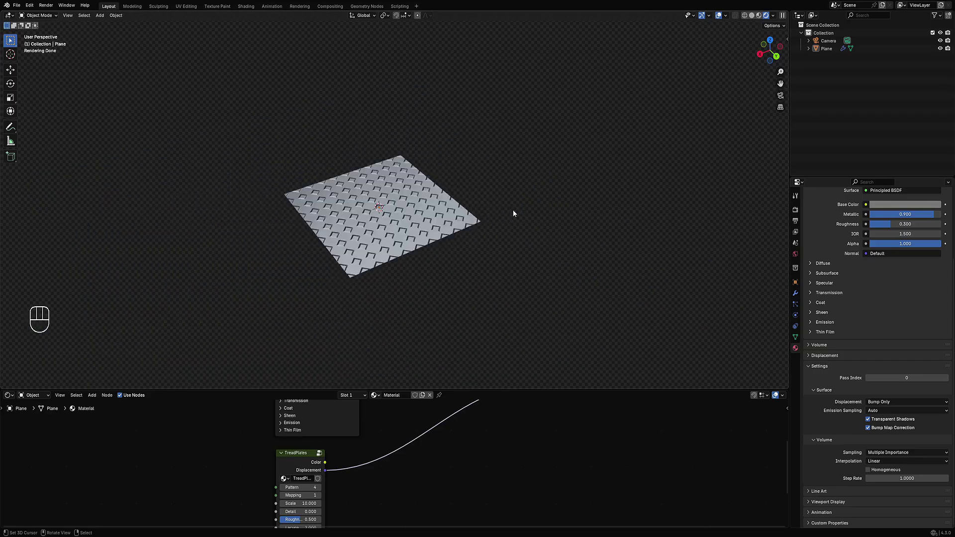
pyautogui.moveTo(512, 210)
pyautogui.mouseDown(button='middle')
pyautogui.moveTo(516, 223)
pyautogui.moveTo(523, 209)
pyautogui.moveTo(502, 211)
pyautogui.moveTo(530, 215)
pyautogui.mouseUp(button='middle')
pyautogui.scroll(6, 502, 212)
pyautogui.scroll(-2, 530, 215)
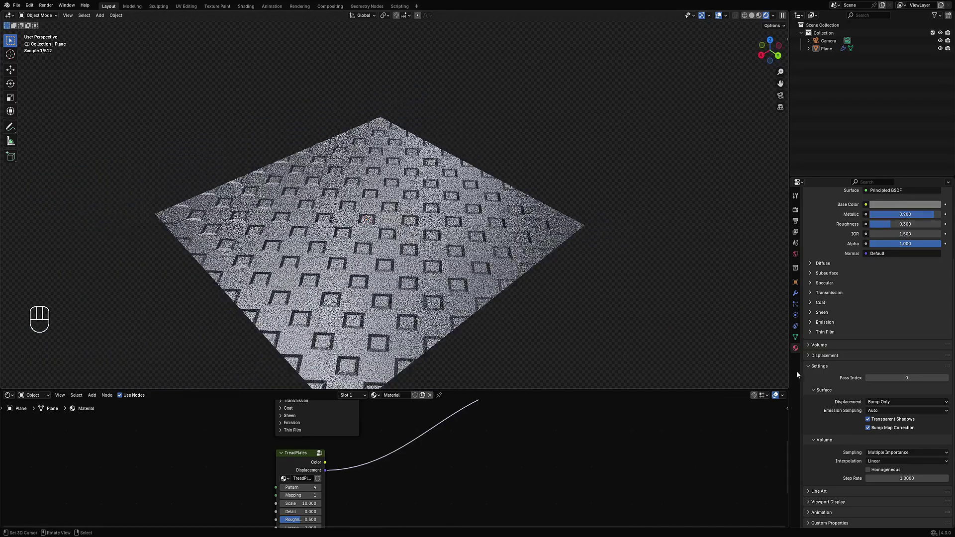
# - Set the material's surface displacement to Displacement Only and view the raised plate from another angle
pyautogui.click(903, 404)
pyautogui.click(903, 419)
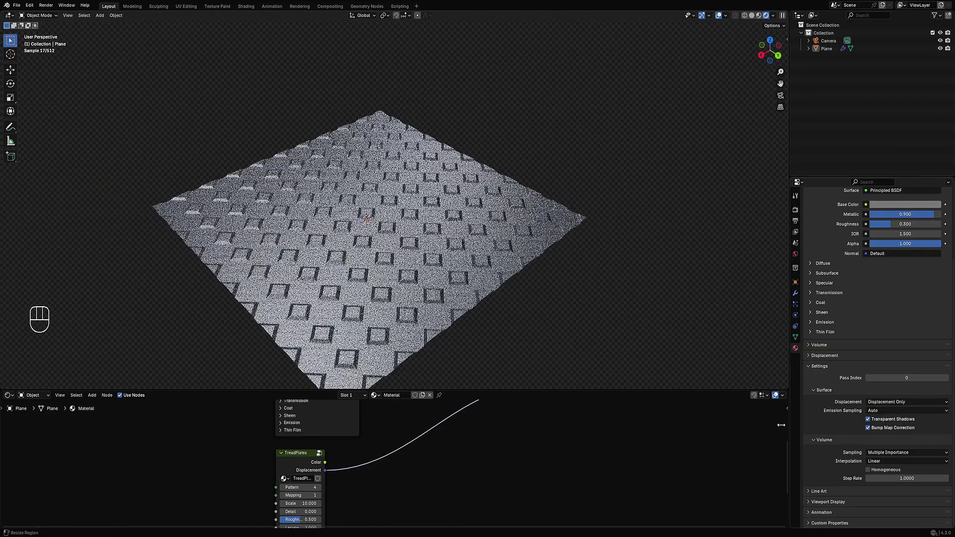
pyautogui.moveTo(420, 364); pyautogui.dragTo(413, 348, button='middle')
# - Step the TreadPlates node's Pattern value down to 1 for round studs and view them closer
pyautogui.moveTo(311, 510); pyautogui.dragTo(411, 474, button='middle')
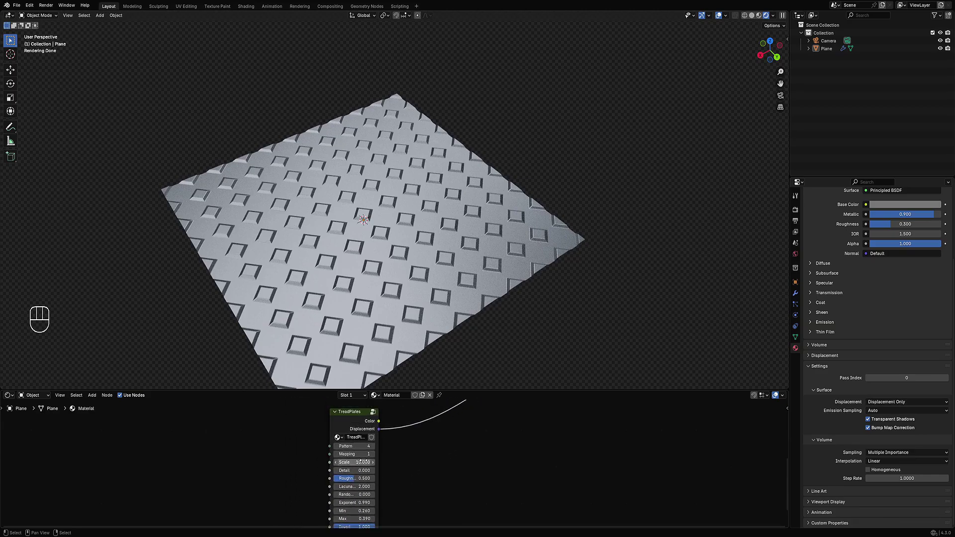
pyautogui.keyDown('ctrl'); pyautogui.scroll(-3, 361, 446); pyautogui.keyUp('ctrl')
pyautogui.keyDown('ctrl'); pyautogui.scroll(1, 361, 446); pyautogui.keyUp('ctrl')
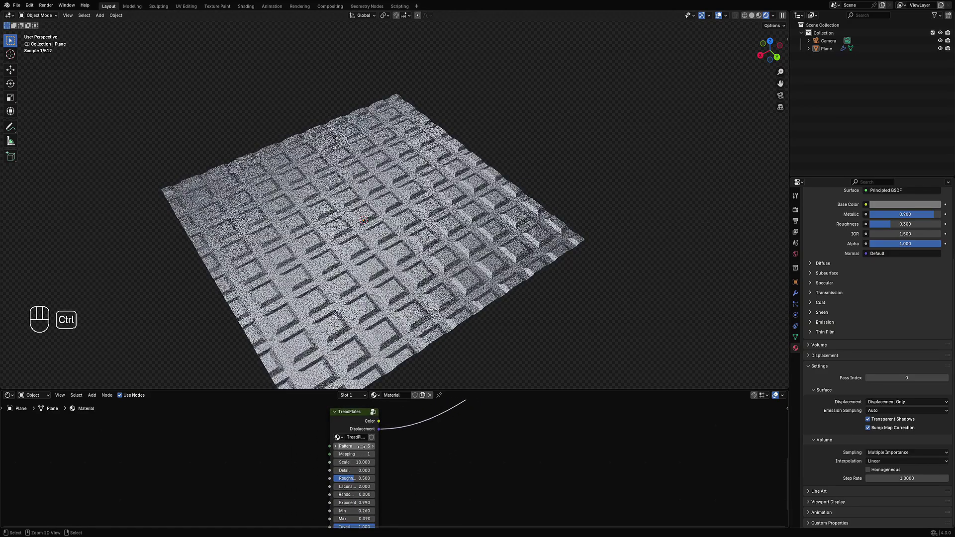
pyautogui.keyDown('ctrl'); pyautogui.scroll(-1, 361, 446); pyautogui.keyUp('ctrl')
pyautogui.scroll(2, 390, 337)
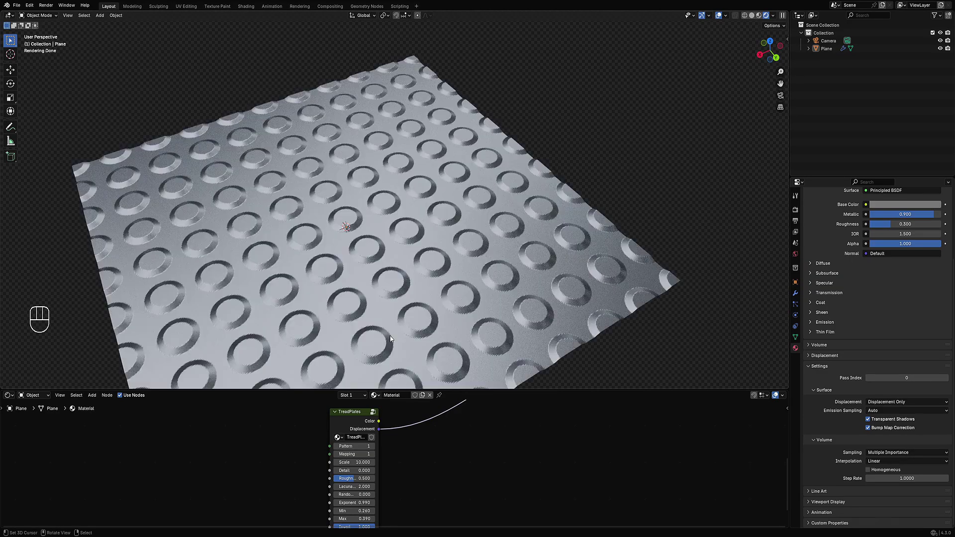
# - Cycle the TreadPlates node's Pattern through neighbouring values to compare the shapes, and return it to 1
pyautogui.keyDown('ctrl'); pyautogui.scroll(2, 364, 448); pyautogui.keyUp('ctrl')
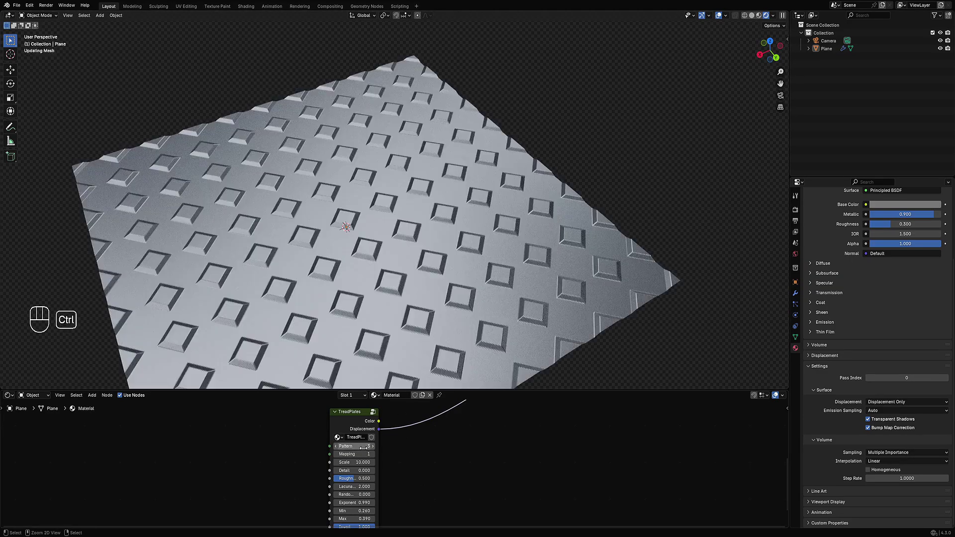
pyautogui.keyDown('ctrl'); pyautogui.scroll(-1, 364, 448); pyautogui.keyUp('ctrl')
pyautogui.keyDown('ctrl'); pyautogui.scroll(1, 364, 448); pyautogui.keyUp('ctrl')
pyautogui.keyDown('ctrl'); pyautogui.scroll(-2, 363, 446); pyautogui.keyUp('ctrl')
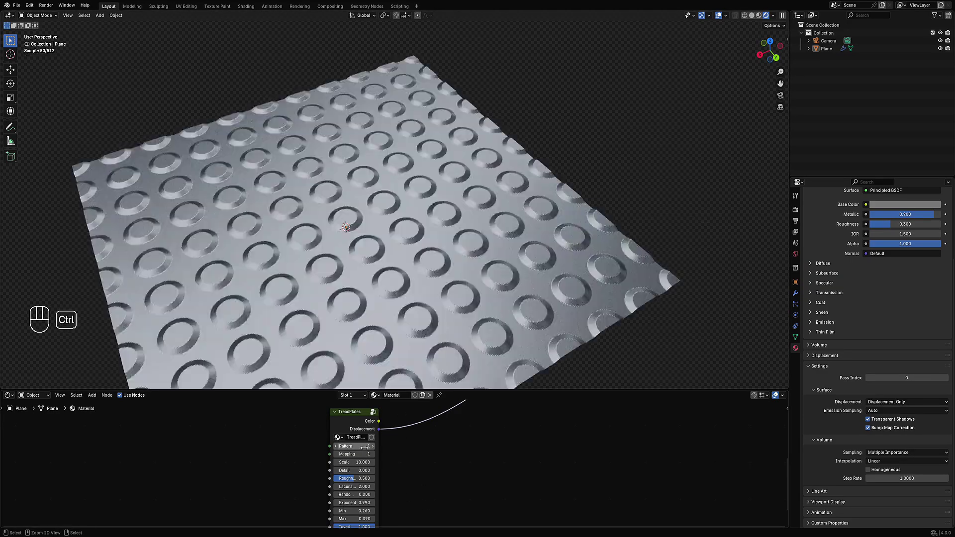
pyautogui.keyDown('ctrl'); pyautogui.scroll(1, 363, 446); pyautogui.keyUp('ctrl')
pyautogui.keyDown('ctrl'); pyautogui.scroll(-1, 364, 446); pyautogui.keyUp('ctrl')
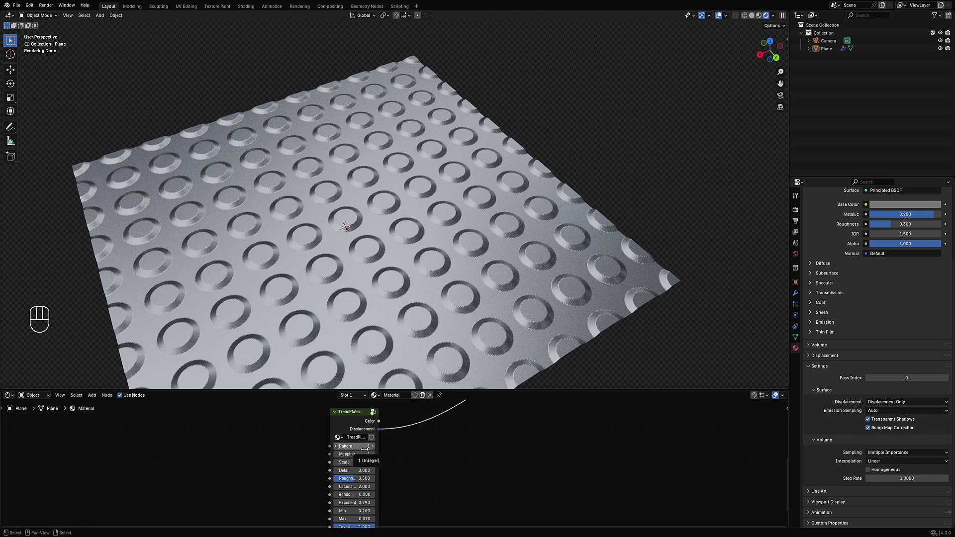
# - Switch the TreadPlates node's Pattern between round and square studs to compare them, and leave it at 2
pyautogui.keyDown('ctrl'); pyautogui.scroll(1, 364, 448); pyautogui.keyUp('ctrl')
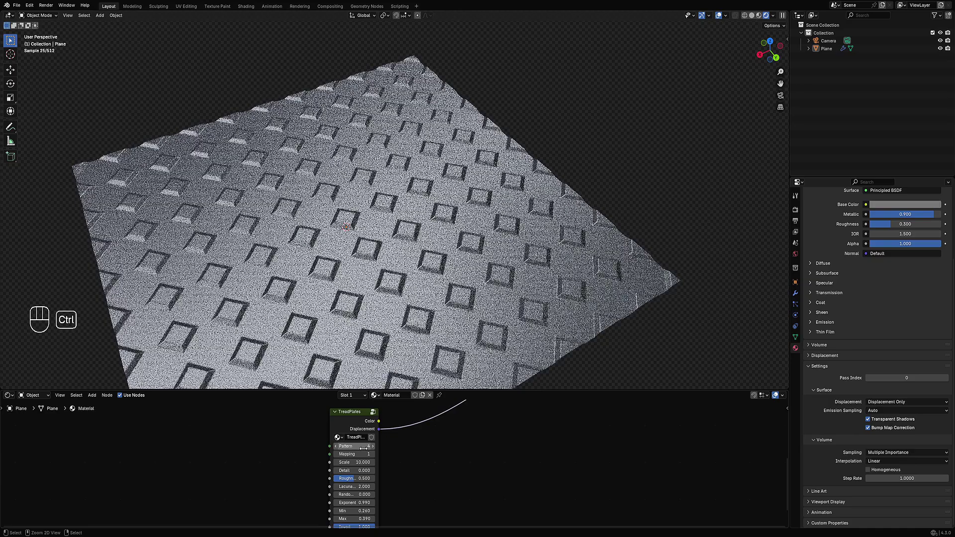
pyautogui.keyDown('ctrl'); pyautogui.scroll(-1, 364, 447); pyautogui.keyUp('ctrl')
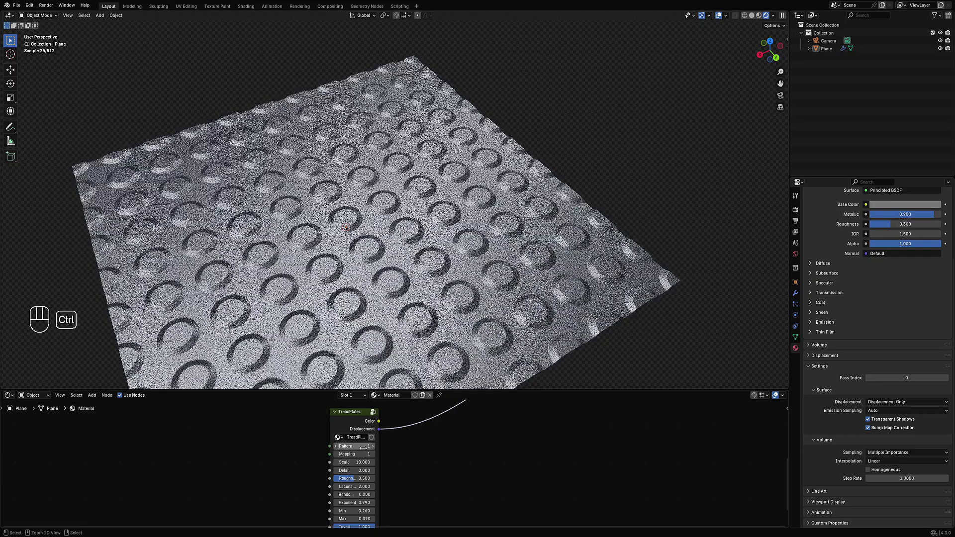
pyautogui.keyDown('ctrl'); pyautogui.scroll(2, 364, 447); pyautogui.keyUp('ctrl')
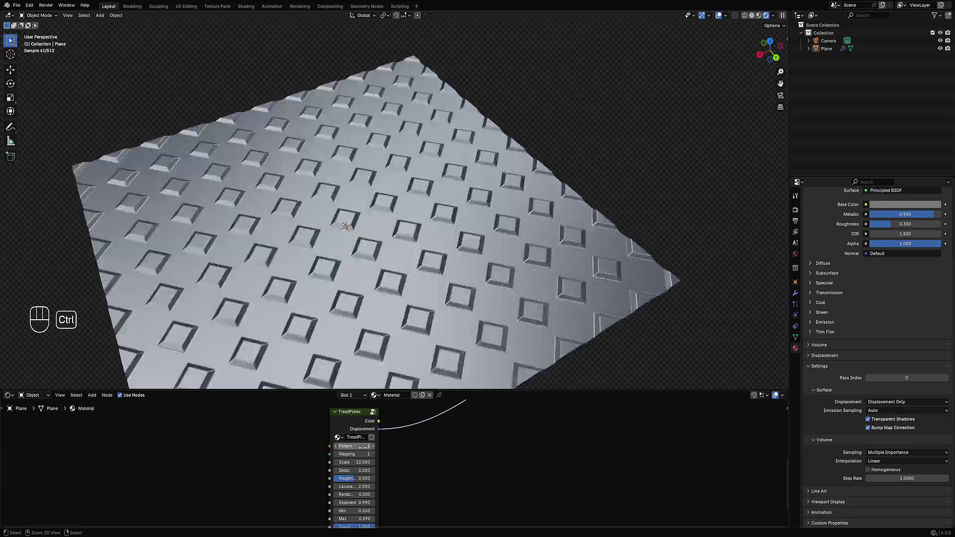
pyautogui.keyDown('ctrl'); pyautogui.scroll(-1, 362, 447); pyautogui.keyUp('ctrl')
# - Set the TreadPlates node's Max to 0.610 and Min to 0.330 to enlarge the square studs
pyautogui.keyDown('shift'); pyautogui.scroll(-2, 464, 439); pyautogui.keyUp('shift')
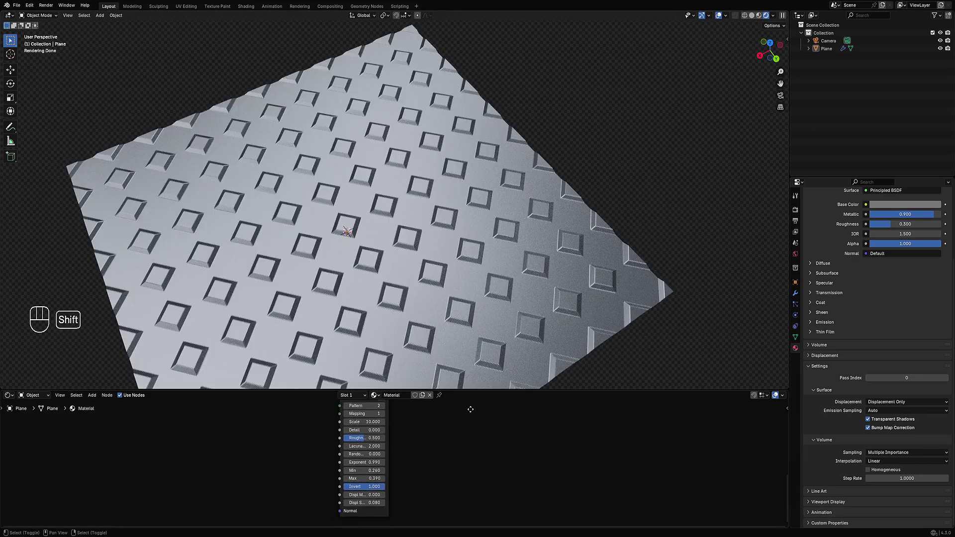
pyautogui.scroll(2, 411, 467)
pyautogui.keyDown('shift'); pyautogui.moveTo(397, 504); pyautogui.dragTo(456, 440, button='middle'); pyautogui.keyUp('shift')
pyautogui.scroll(2, 435, 444)
pyautogui.keyDown('shift'); pyautogui.moveTo(419, 450); pyautogui.dragTo(440, 450); pyautogui.keyUp('shift')
pyautogui.moveTo(419, 439)
pyautogui.keyDown('shift'); pyautogui.mouseDown()
pyautogui.moveTo(401, 440)
pyautogui.moveTo(428, 439)
pyautogui.mouseUp(); pyautogui.keyUp('shift')
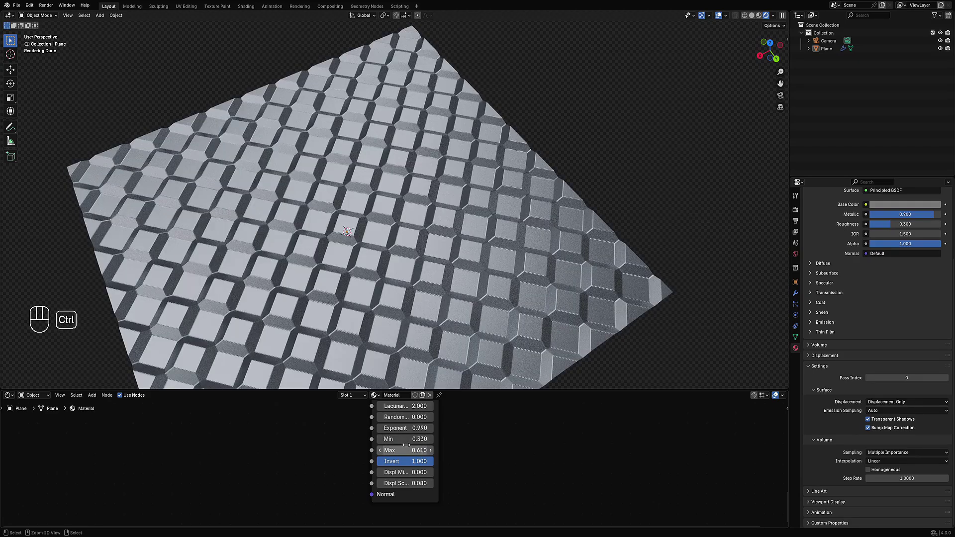
# - Reposition the TreadPlates node and connect its Color output to the Principled BSDF's Base Color input
pyautogui.hotkey('ctrl', 'space')
pyautogui.scroll(-7, 472, 275)
pyautogui.moveTo(473, 173); pyautogui.dragTo(476, 313, button='middle')
pyautogui.moveTo(480, 317); pyautogui.dragTo(311, 325)
pyautogui.moveTo(441, 229); pyautogui.dragTo(464, 184)
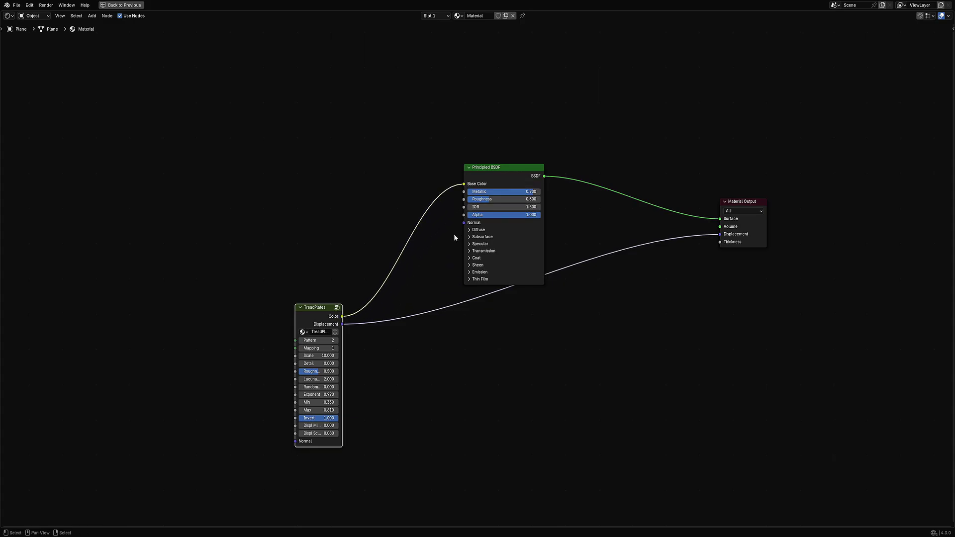
pyautogui.hotkey('ctrl', 'space')
pyautogui.scroll(2, 408, 437)
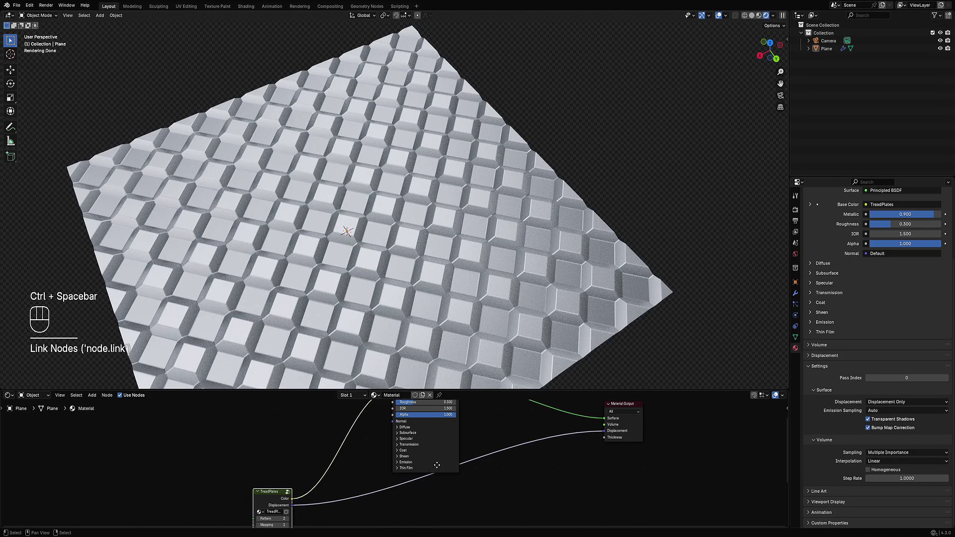
# - Insert a Color Ramp between the TreadPlates Color output and Base Color, and move its black stop to 0.368
pyautogui.hotkey('shift', 'a')
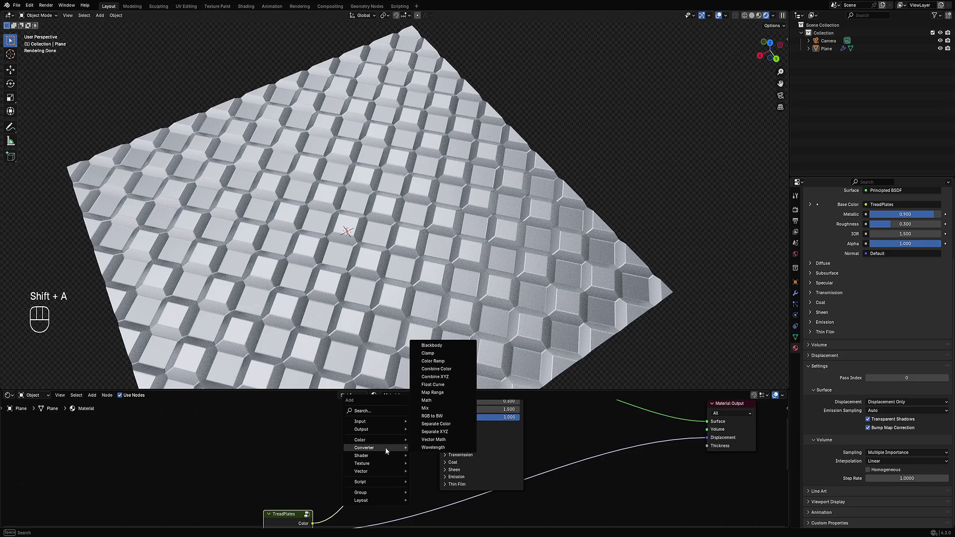
pyautogui.hotkey('shift', 'a')
pyautogui.moveTo(351, 436)
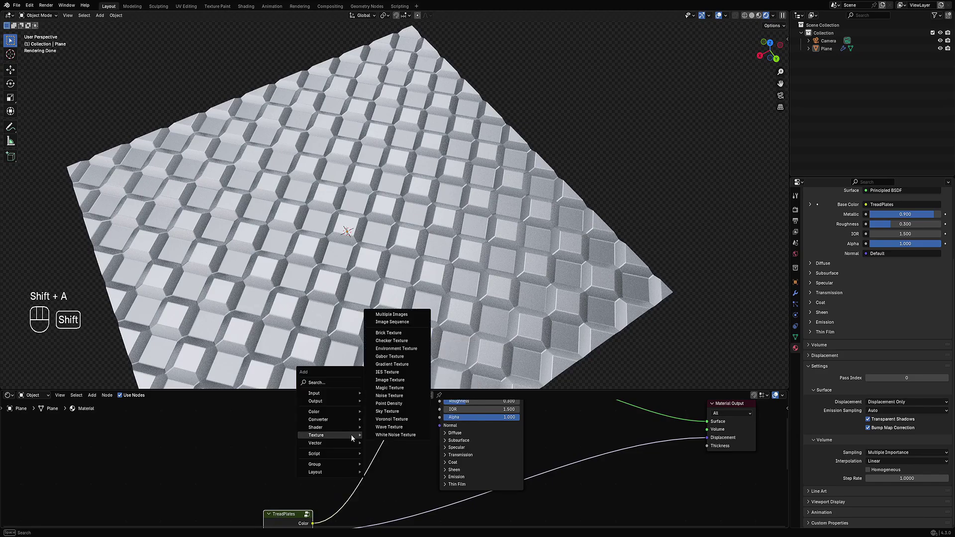
pyautogui.moveTo(343, 420)
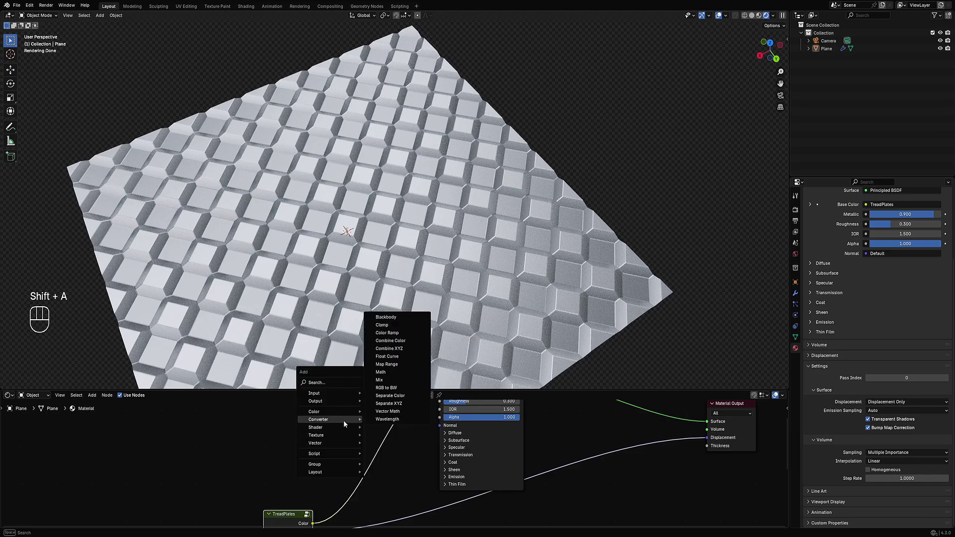
pyautogui.click(407, 331)
pyautogui.click(369, 438)
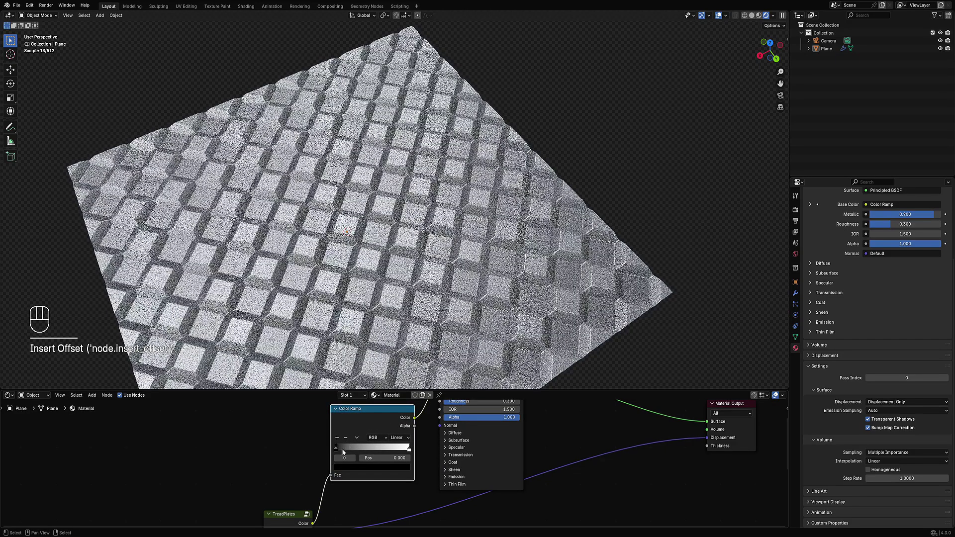
pyautogui.moveTo(342, 449); pyautogui.dragTo(366, 447)
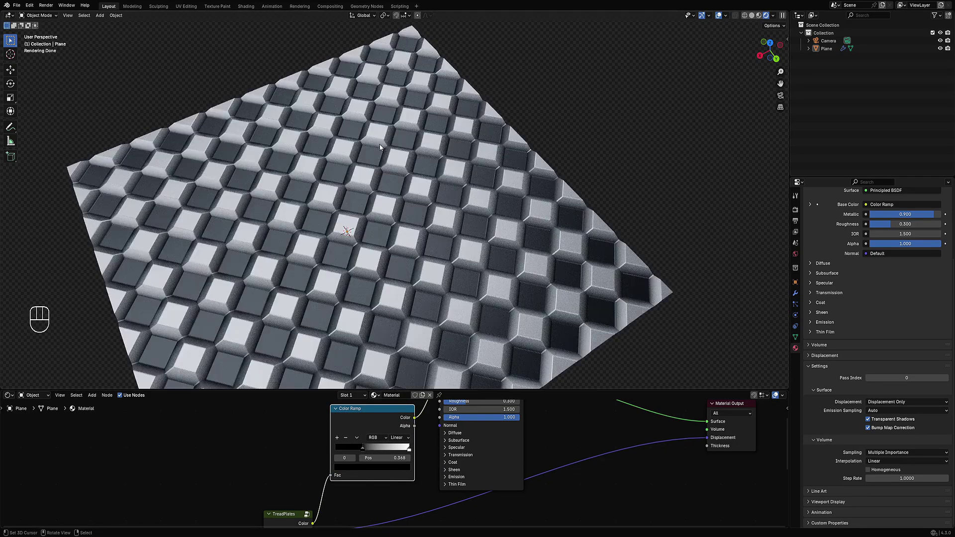
pyautogui.scroll(-2, 398, 249)
pyautogui.moveTo(398, 248); pyautogui.dragTo(382, 251, button='middle')
# - Enlarge the shader editor to show the whole node tree and save the file
pyautogui.hotkey('ctrl', 'space')
pyautogui.moveTo(687, 305); pyautogui.dragTo(413, 356, button='middle')
pyautogui.scroll(-3, 413, 287)
pyautogui.hotkey('ctrl', 's')
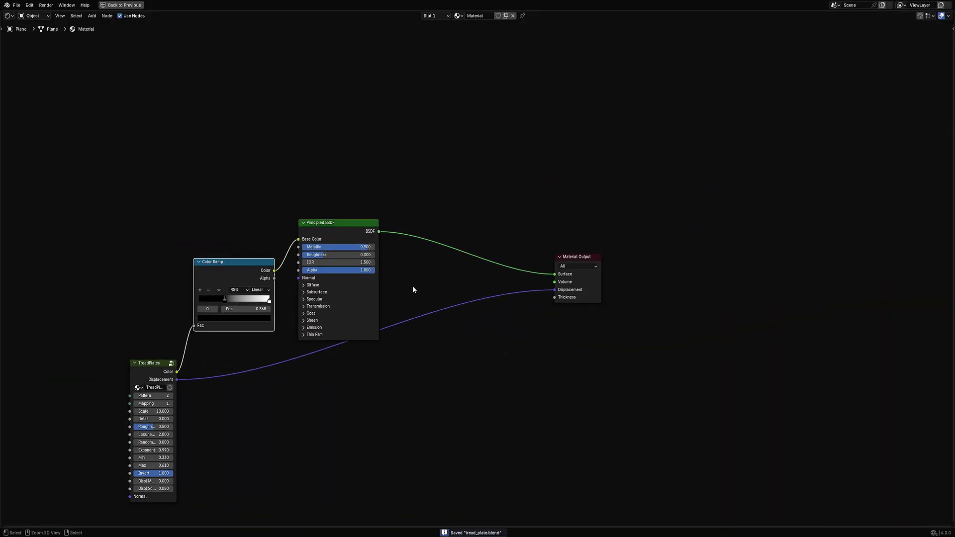
# - Insert a Mix Shader node on the link between the Principled BSDF and the Material Output
pyautogui.scroll(4, 412, 287)
pyautogui.press('F3')
pyautogui.write('mix sha')
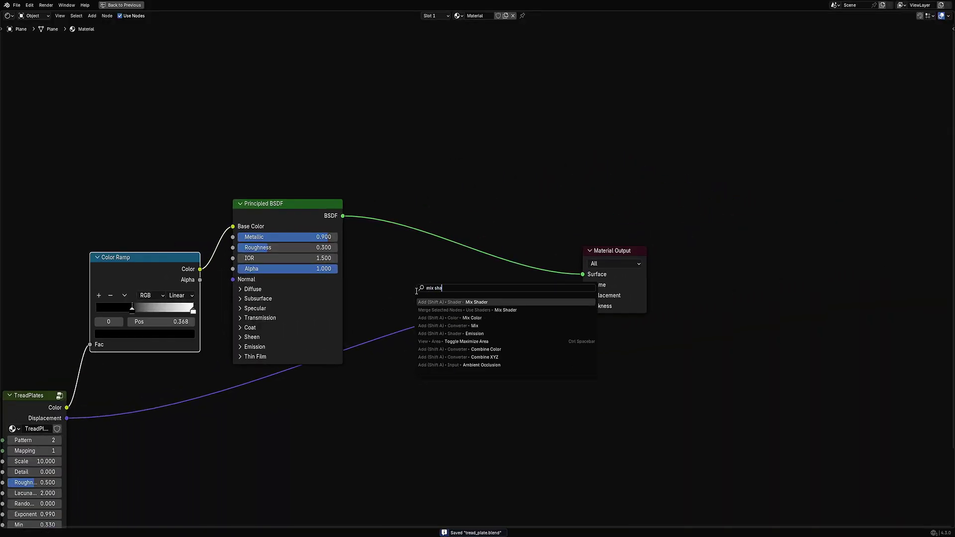
pyautogui.press('Return')
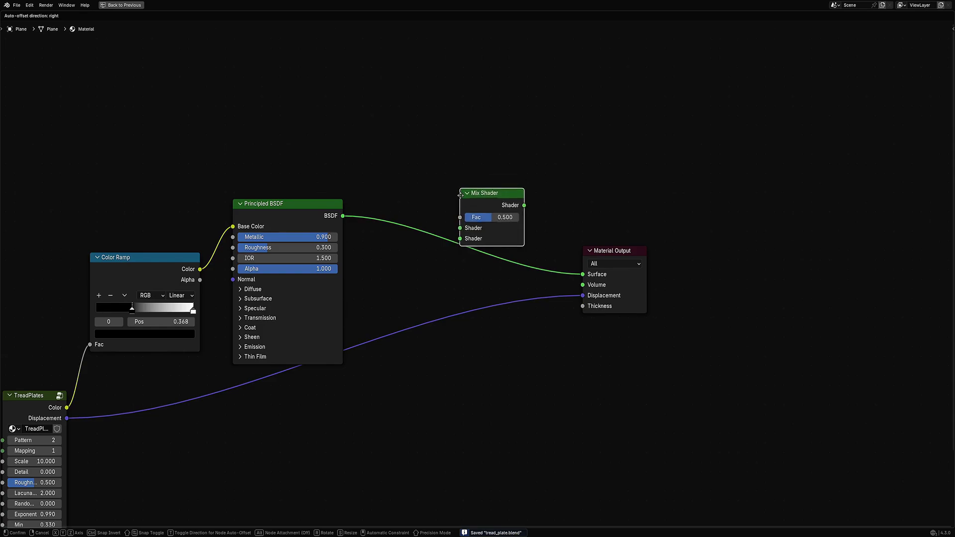
pyautogui.click(463, 217)
# - Add a Transparent BSDF below the Principled BSDF and connect it to the Mix Shader's second Shader input
pyautogui.hotkey('shift', 'a')
pyautogui.moveTo(435, 274)
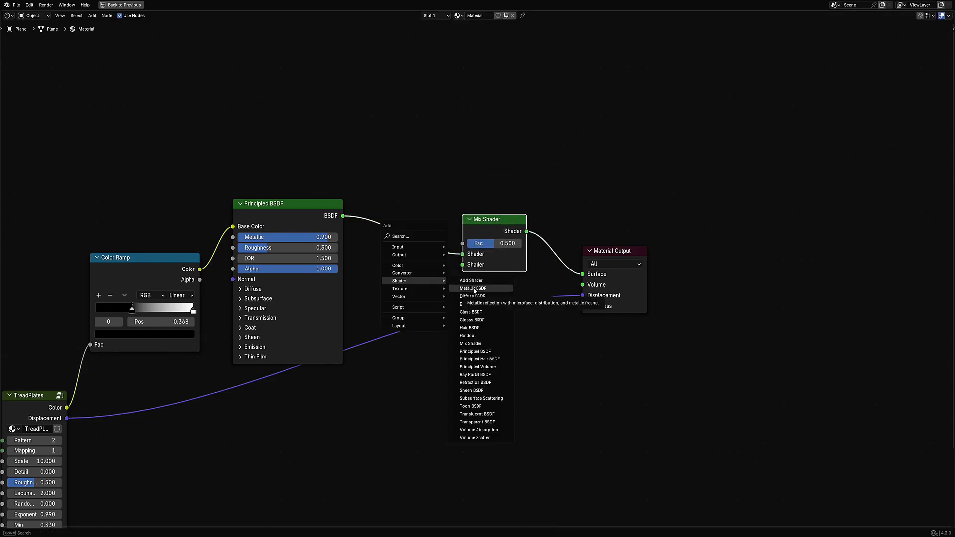
pyautogui.click(472, 421)
pyautogui.click(256, 432)
pyautogui.moveTo(288, 436); pyautogui.dragTo(462, 264)
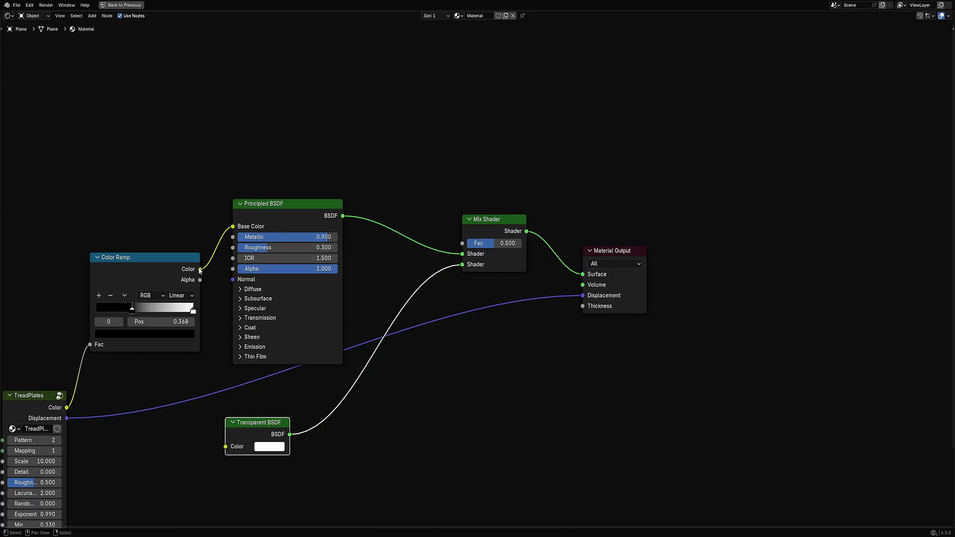
# - Connect the Color Ramp's Color output to the Mix Shader's Fac input and view the plate
pyautogui.moveTo(167, 275); pyautogui.dragTo(316, 290, button='middle')
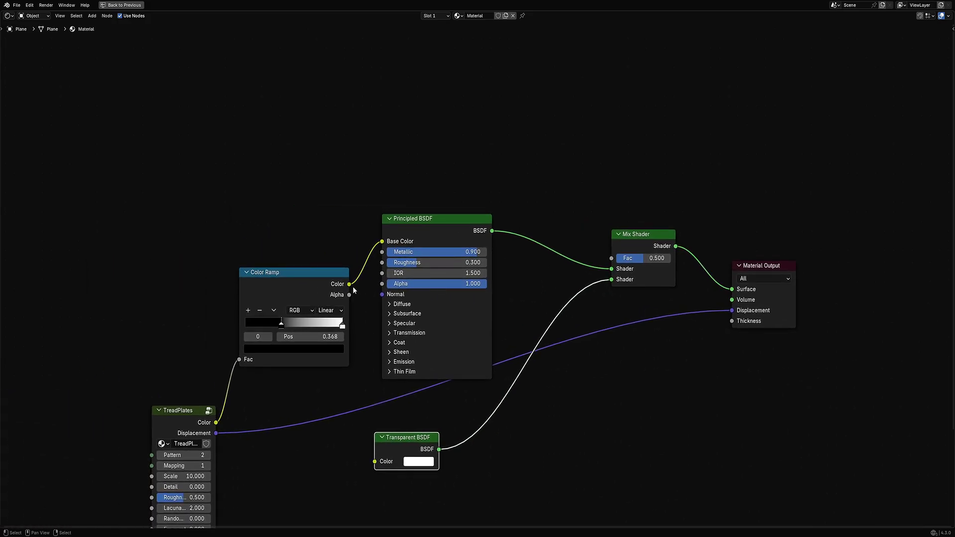
pyautogui.moveTo(350, 285); pyautogui.dragTo(610, 259)
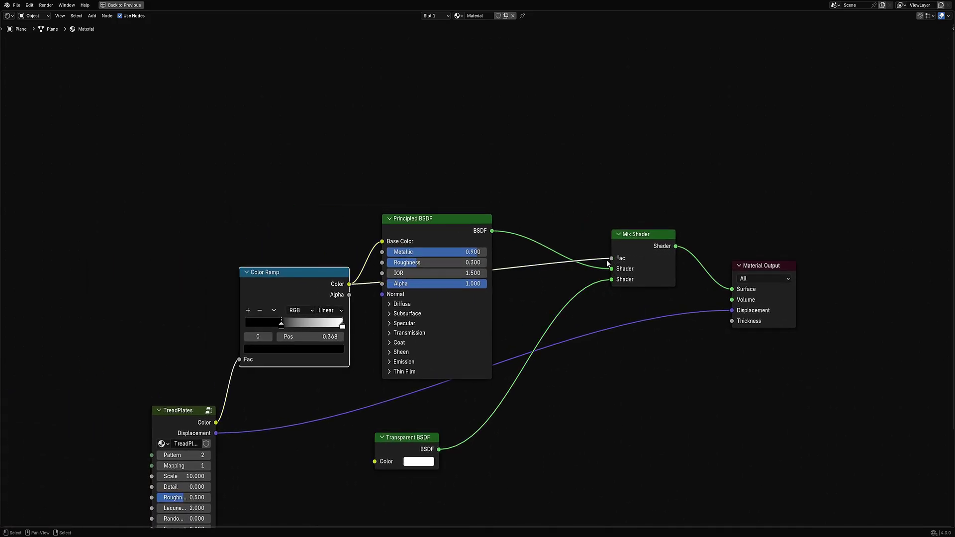
pyautogui.hotkey('ctrl', 'space')
pyautogui.moveTo(367, 255); pyautogui.dragTo(398, 233, button='middle')
pyautogui.scroll(4, 453, 202)
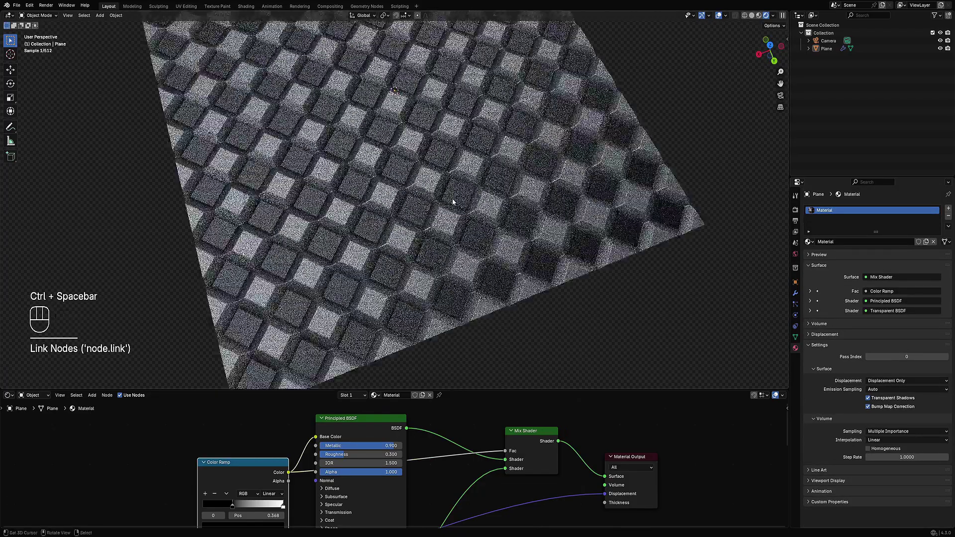
pyautogui.scroll(-3, 452, 201)
pyautogui.moveTo(488, 526); pyautogui.dragTo(461, 502, button='middle')
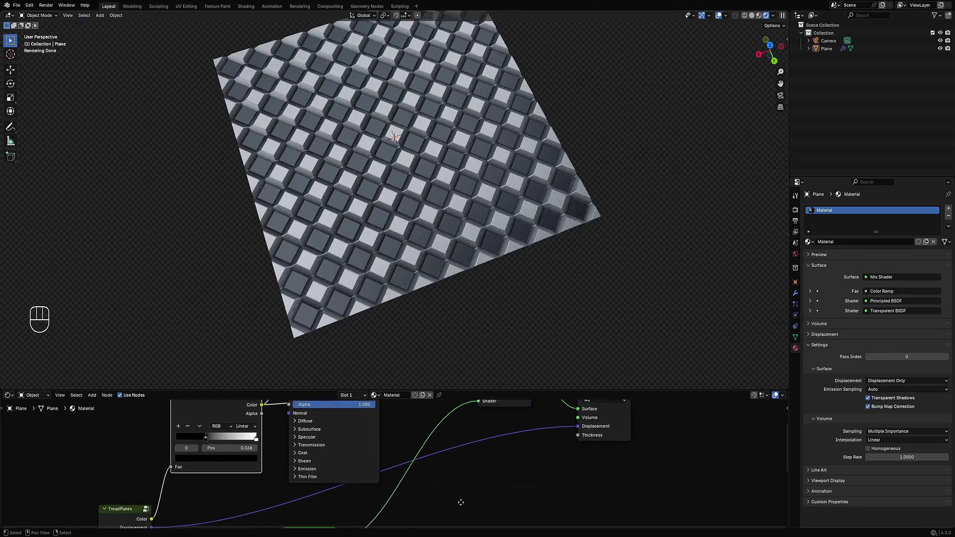
pyautogui.moveTo(468, 447); pyautogui.dragTo(465, 477, button='middle')
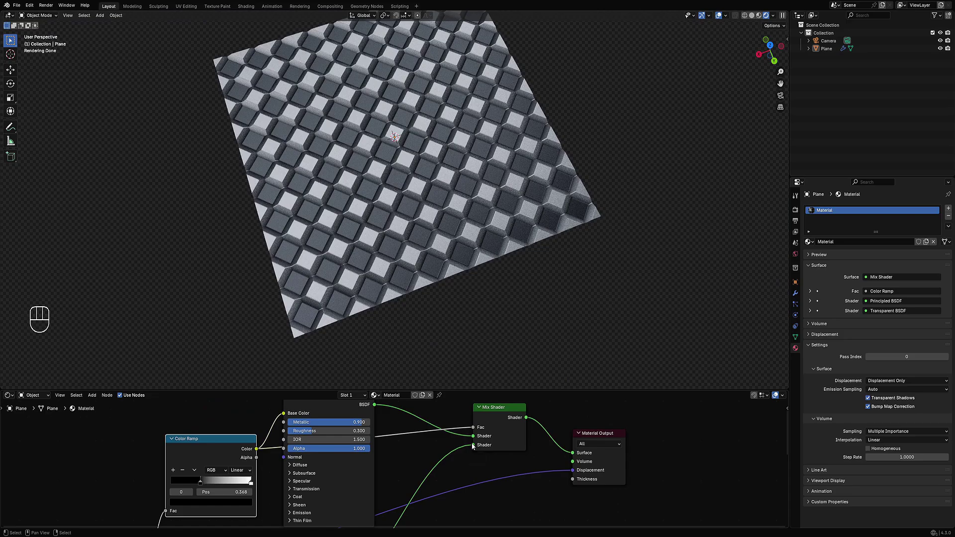
# - Swap the Mix Shader's inputs so the Transparent BSDF feeds the first and the Principled BSDF the second
pyautogui.hotkey('ctrl', 'space')
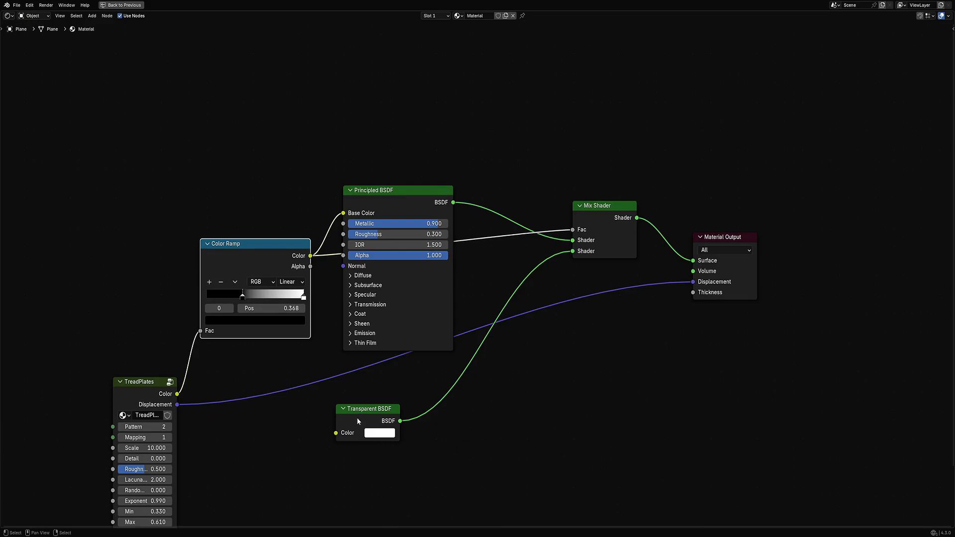
pyautogui.moveTo(356, 417); pyautogui.dragTo(373, 412)
pyautogui.hotkey('ctrl', 'space')
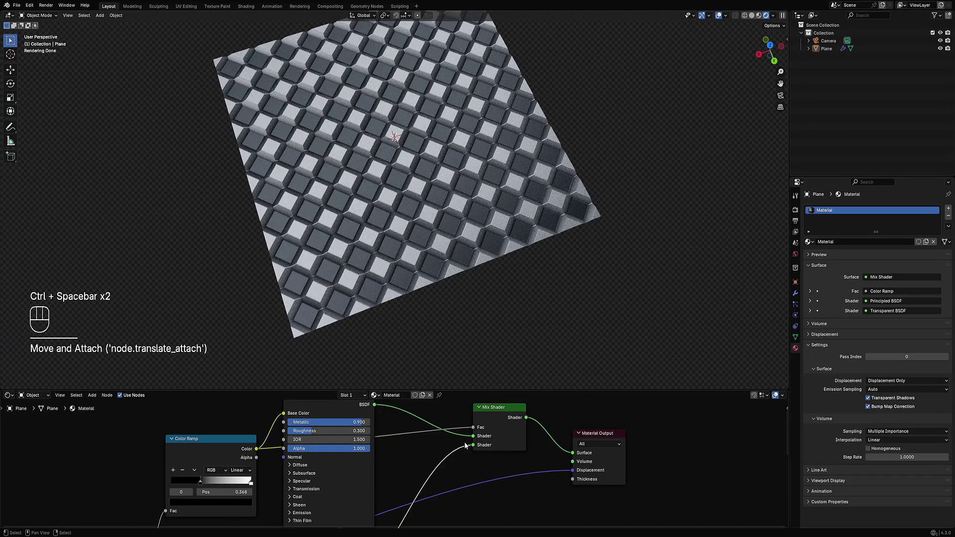
pyautogui.moveTo(472, 437); pyautogui.dragTo(470, 445)
pyautogui.scroll(-3, 409, 492)
pyautogui.moveTo(409, 492); pyautogui.dragTo(365, 484, button='middle')
pyautogui.moveTo(419, 425); pyautogui.dragTo(427, 414)
pyautogui.moveTo(428, 179); pyautogui.dragTo(448, 309, button='middle')
pyautogui.scroll(3, 309, 440)
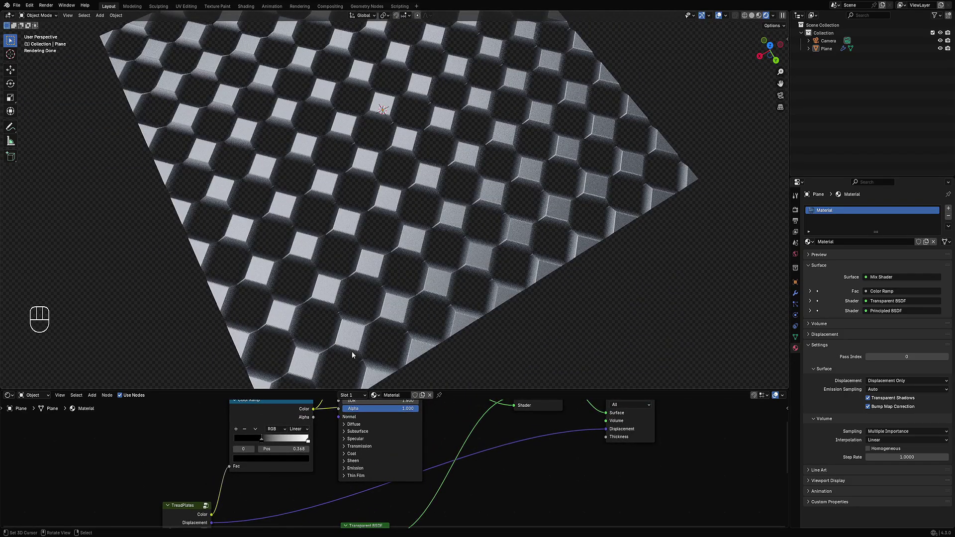
pyautogui.moveTo(351, 354); pyautogui.dragTo(386, 286, button='middle')
# - Set the Color Ramp's interpolation to Constant and move its white stop to 0.459
pyautogui.click(301, 429)
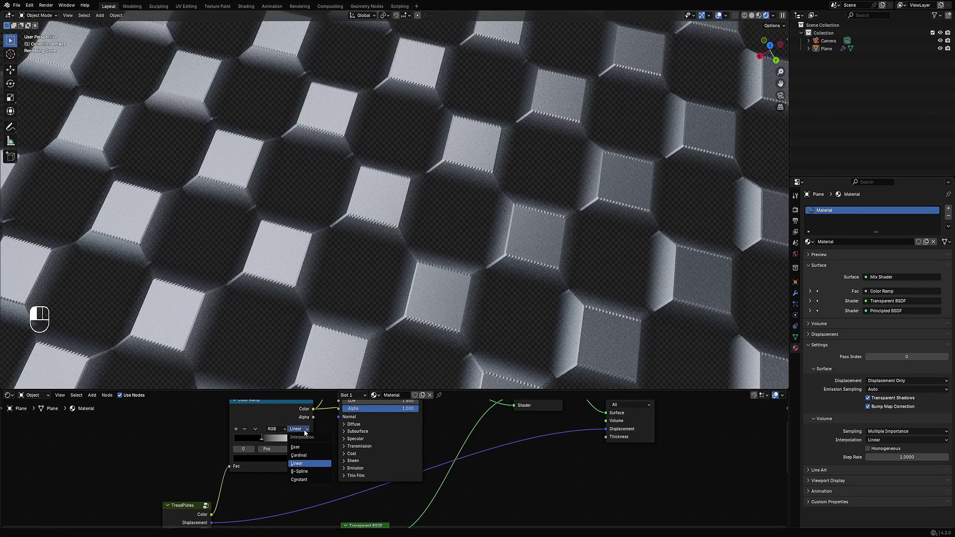
pyautogui.click(303, 480)
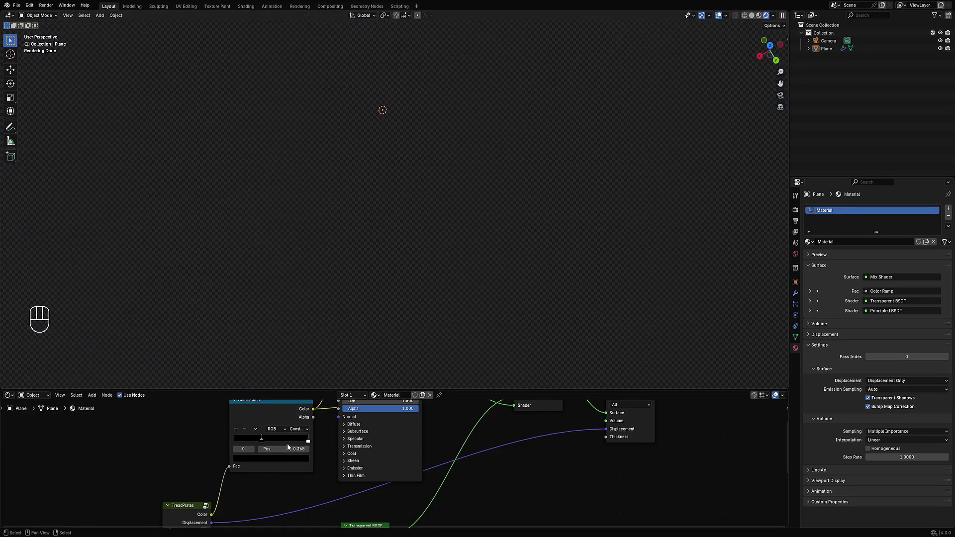
pyautogui.moveTo(287, 443); pyautogui.dragTo(268, 442)
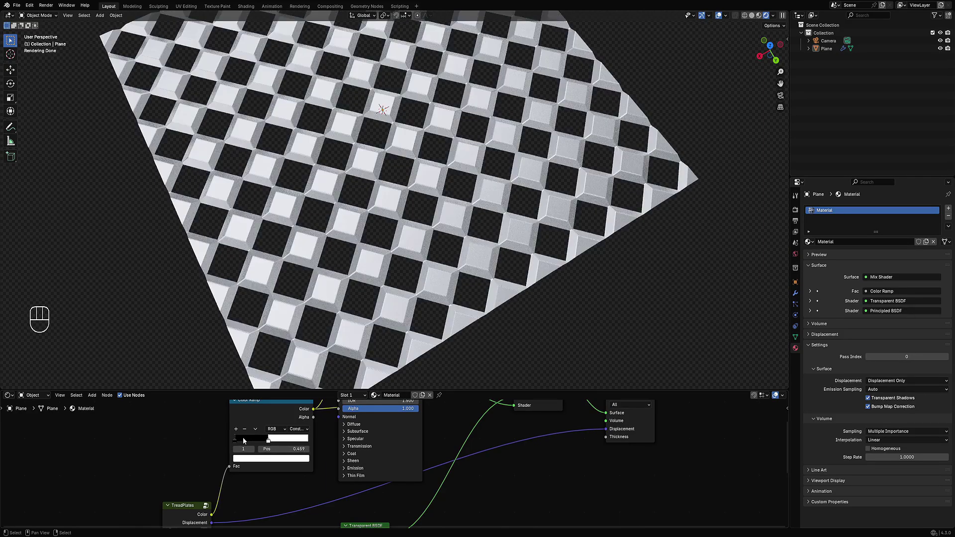
# - Darken the Color Ramp's white stop to light grey and view the perforated plate from another angle
pyautogui.click(259, 458)
pyautogui.moveTo(297, 343); pyautogui.dragTo(297, 358)
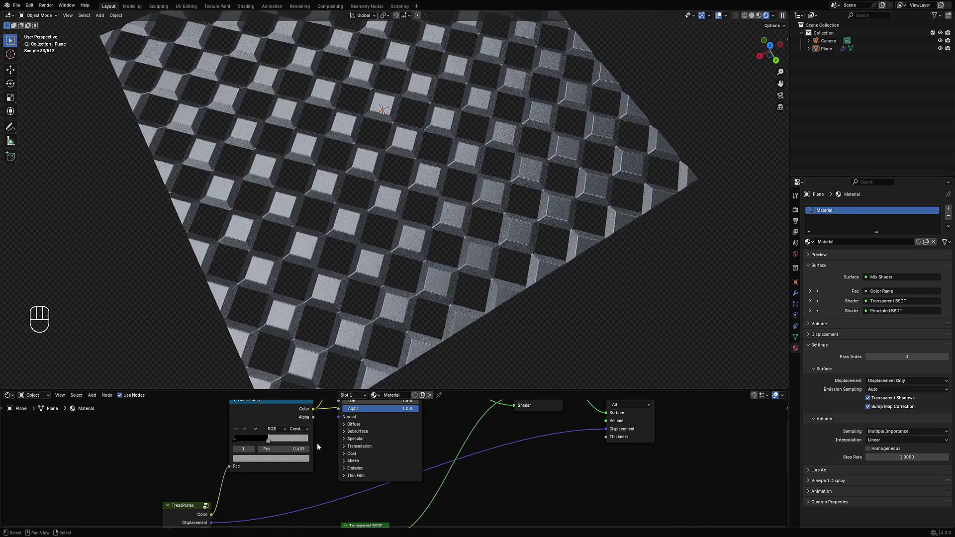
pyautogui.moveTo(487, 281); pyautogui.dragTo(452, 288, button='middle')
pyautogui.scroll(-3, 469, 271)
# - Cycle the TreadPlates node's Pattern through neighbouring values to compare the cut-out shapes, and return it to 2
pyautogui.moveTo(223, 497); pyautogui.dragTo(356, 476, button='middle')
pyautogui.keyDown('ctrl'); pyautogui.scroll(3, 329, 432); pyautogui.keyUp('ctrl')
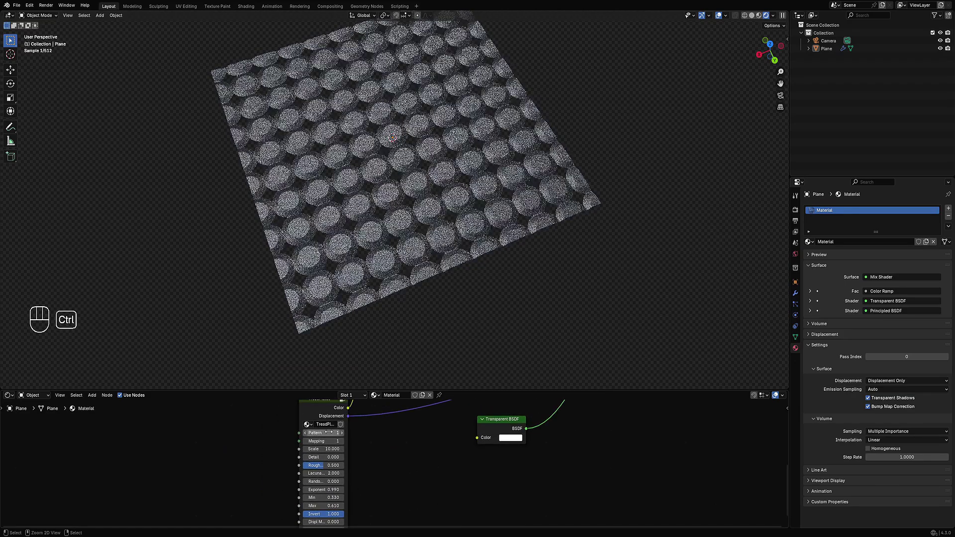
pyautogui.keyDown('ctrl'); pyautogui.scroll(-1, 328, 432); pyautogui.keyUp('ctrl')
pyautogui.keyDown('ctrl'); pyautogui.scroll(1, 328, 433); pyautogui.keyUp('ctrl')
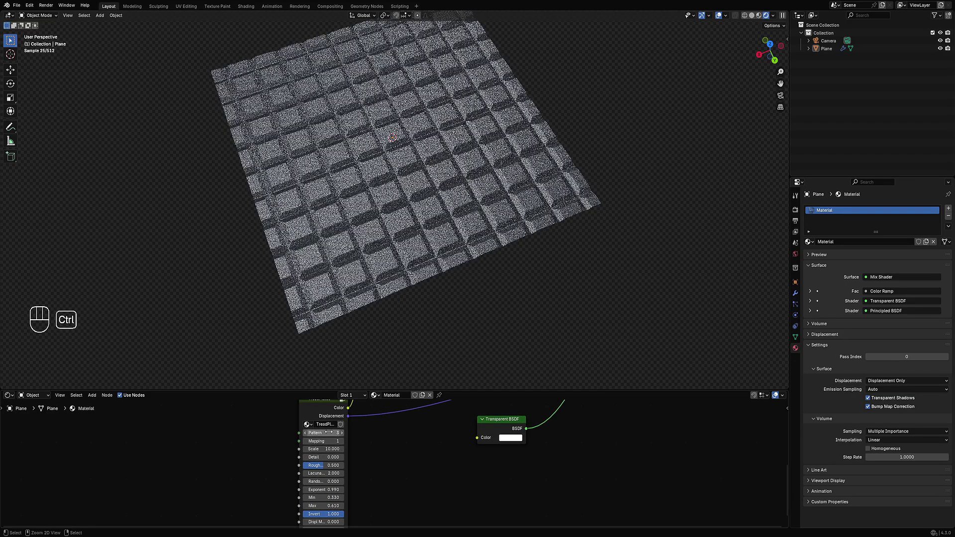
pyautogui.keyDown('ctrl'); pyautogui.scroll(-1, 328, 432); pyautogui.keyUp('ctrl')
# - Set the TreadPlates node's Min to 0.220 and Max to 0.500
pyautogui.scroll(2, 328, 432)
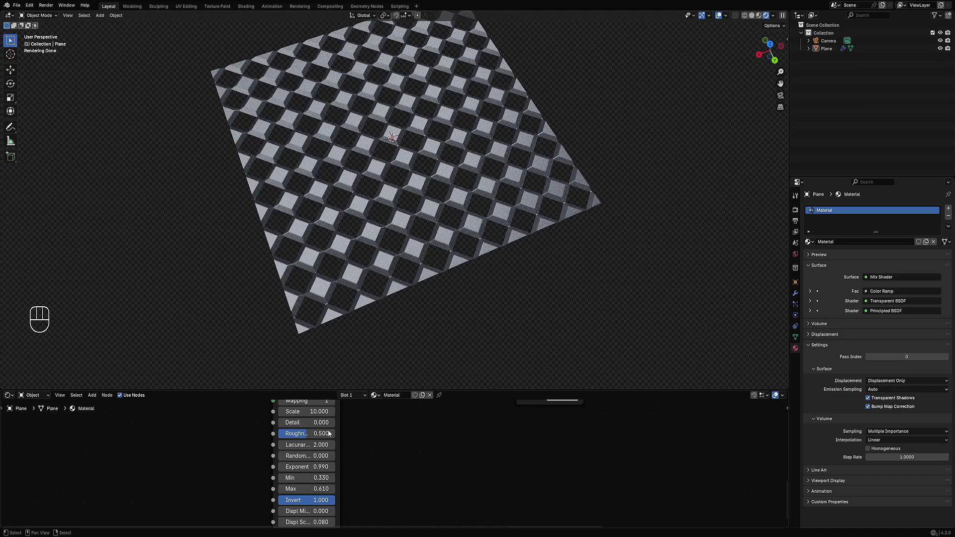
pyautogui.scroll(3, 363, 320)
pyautogui.keyDown('shift'); pyautogui.moveTo(305, 477); pyautogui.dragTo(393, 488); pyautogui.keyUp('shift')
pyautogui.keyDown('shift'); pyautogui.moveTo(306, 489); pyautogui.dragTo(301, 478); pyautogui.keyUp('shift')
# - Move the Color Ramp's grey stop to 0.568 and show the complete node tree in an enlarged shader editor
pyautogui.scroll(-5, 390, 480)
pyautogui.moveTo(390, 481); pyautogui.dragTo(403, 423, button='middle')
pyautogui.moveTo(404, 425)
pyautogui.mouseDown()
pyautogui.moveTo(383, 425)
pyautogui.moveTo(413, 423)
pyautogui.mouseUp()
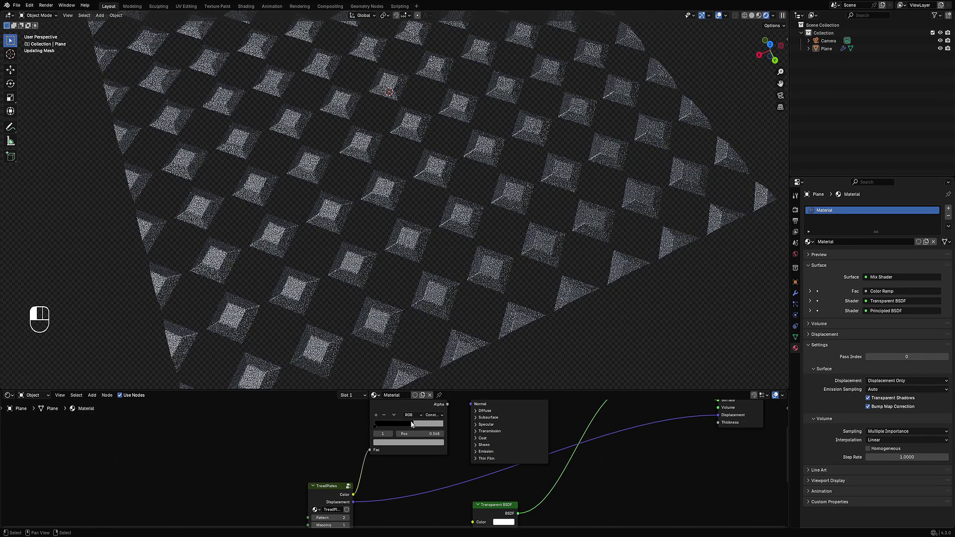
pyautogui.moveTo(426, 283); pyautogui.dragTo(417, 261, button='middle')
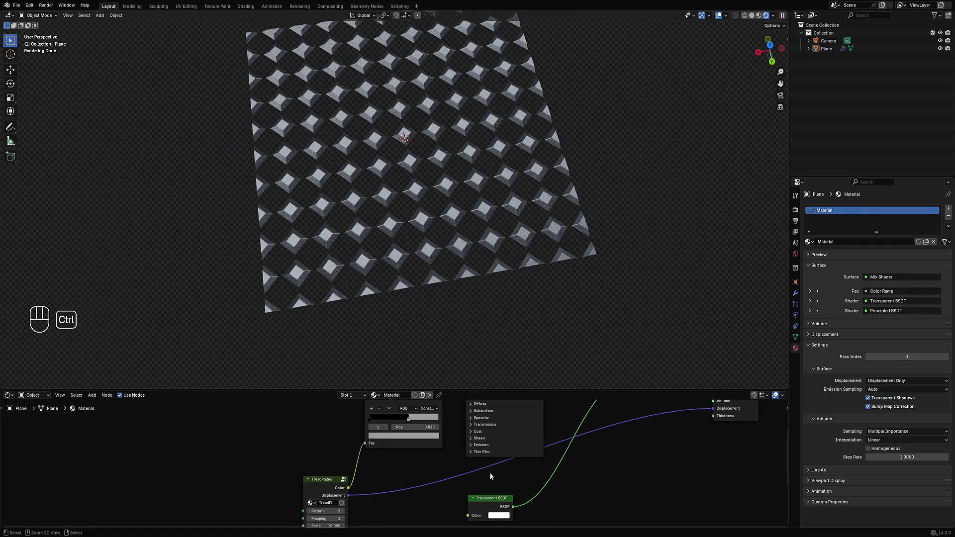
pyautogui.hotkey('ctrl', 'space')
pyautogui.scroll(2, 389, 334)
pyautogui.scroll(-4, 442, 311)
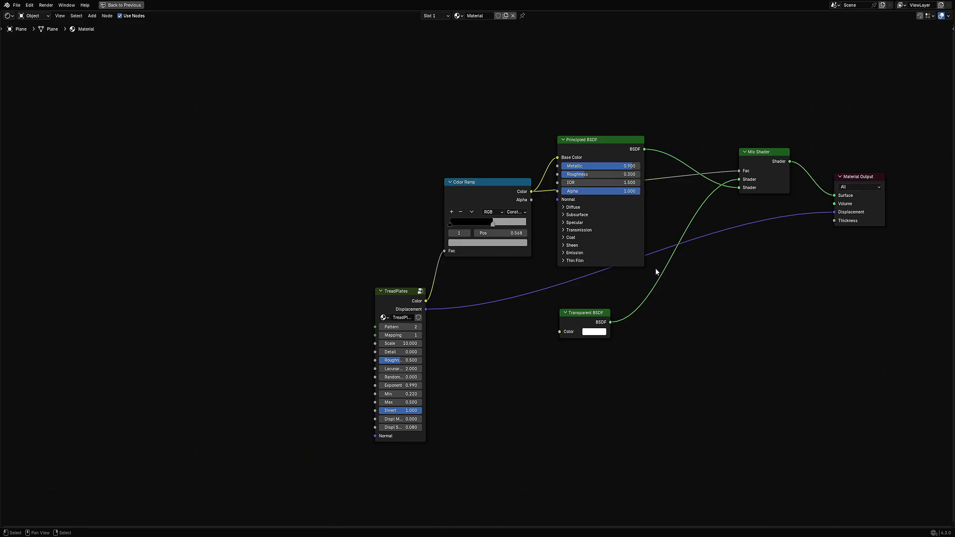
# - Dissolve the Color Ramp and Mix Shader nodes while preserving the connections running through them
pyautogui.moveTo(646, 270); pyautogui.dragTo(511, 330, button='middle')
pyautogui.scroll(3, 498, 335)
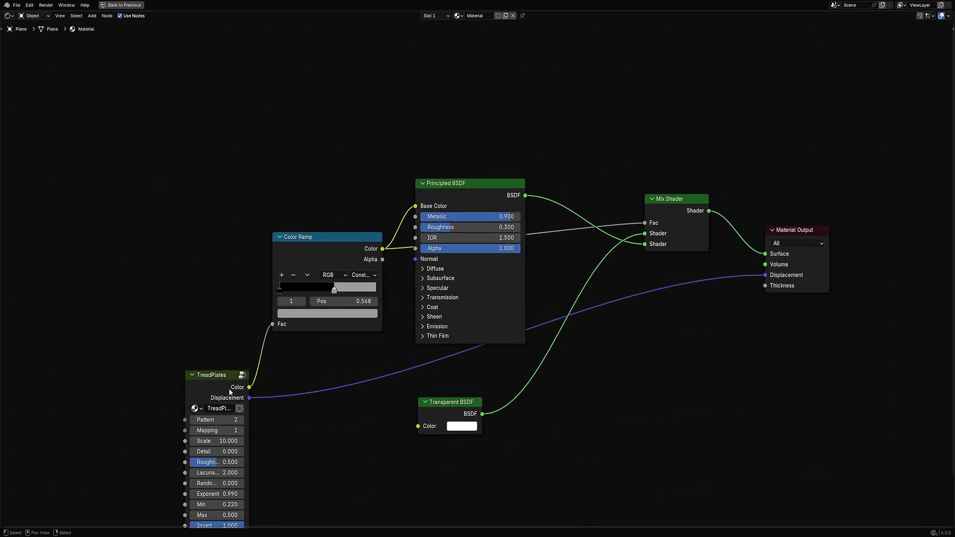
pyautogui.click(353, 239)
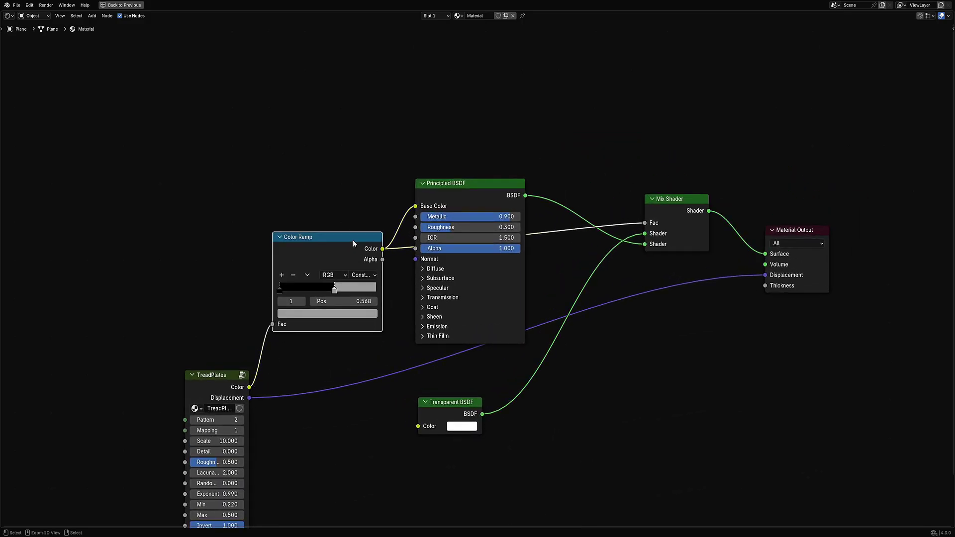
pyautogui.hotkey('ctrl', 'x')
pyautogui.click(664, 207)
pyautogui.hotkey('ctrl', 'x')
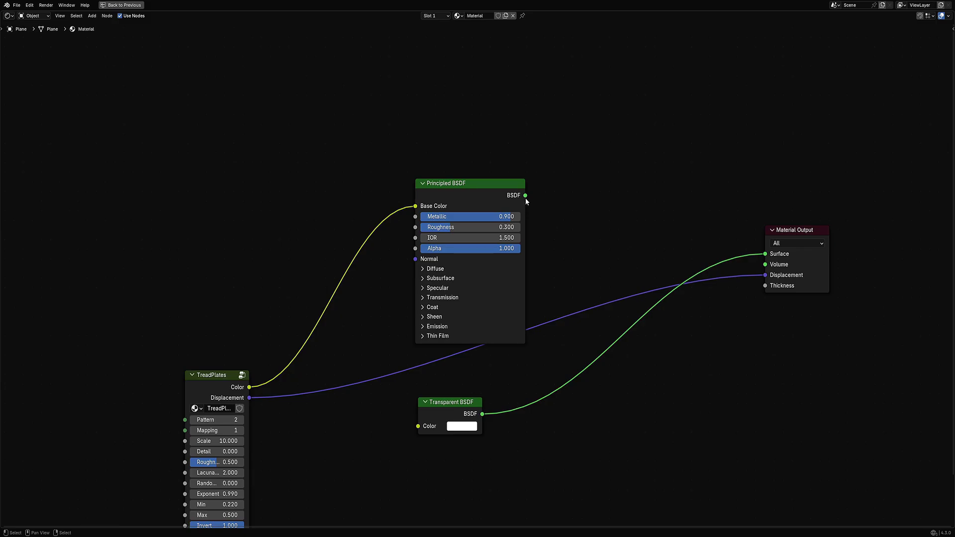
# - Connect the Principled BSDF to the material's Surface, delete the Transparent BSDF, and cut the TreadPlates link to Base Color
pyautogui.moveTo(780, 240); pyautogui.dragTo(780, 253)
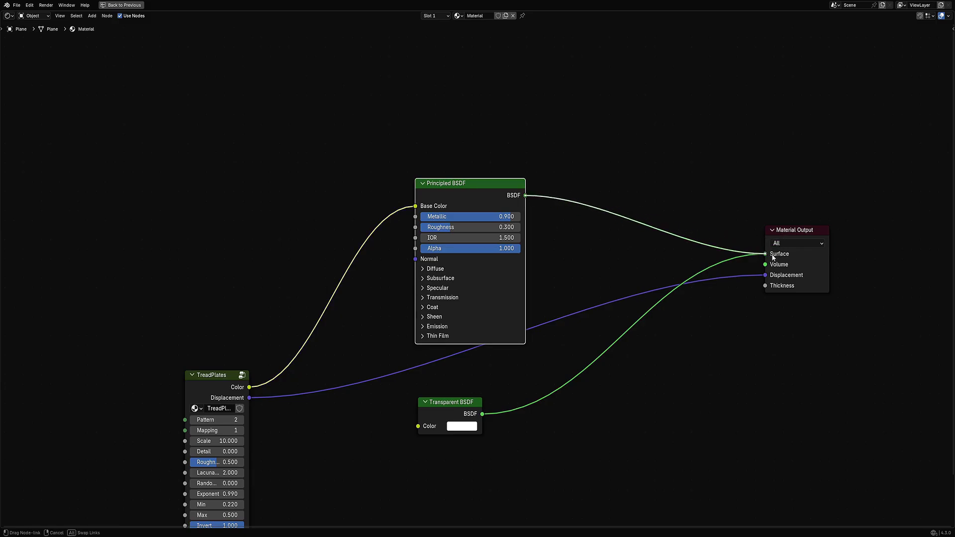
pyautogui.click(445, 407)
pyautogui.hotkey('ctrl', 'x')
pyautogui.keyDown('ctrl'); pyautogui.moveTo(305, 248); pyautogui.dragTo(350, 295, button='right'); pyautogui.keyUp('ctrl')
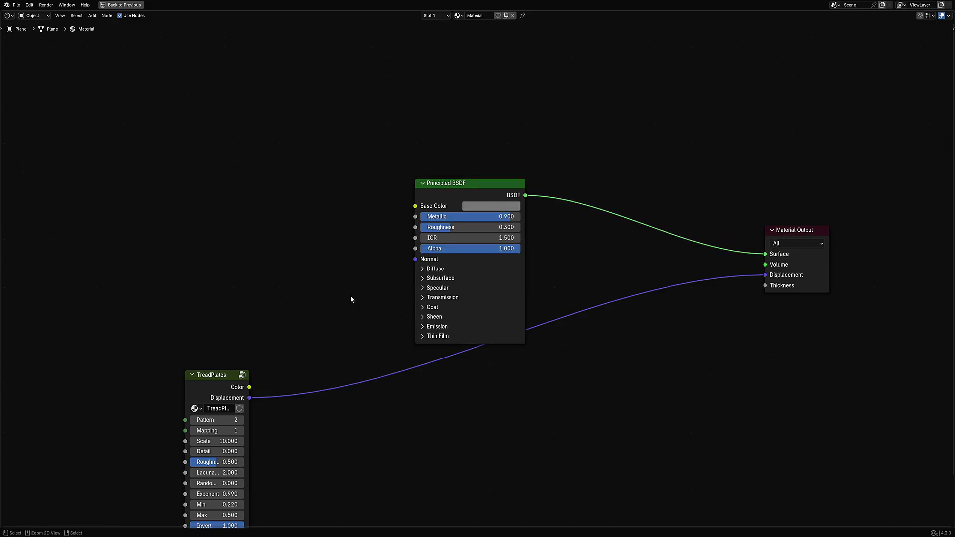
pyautogui.hotkey('ctrl', 'space')
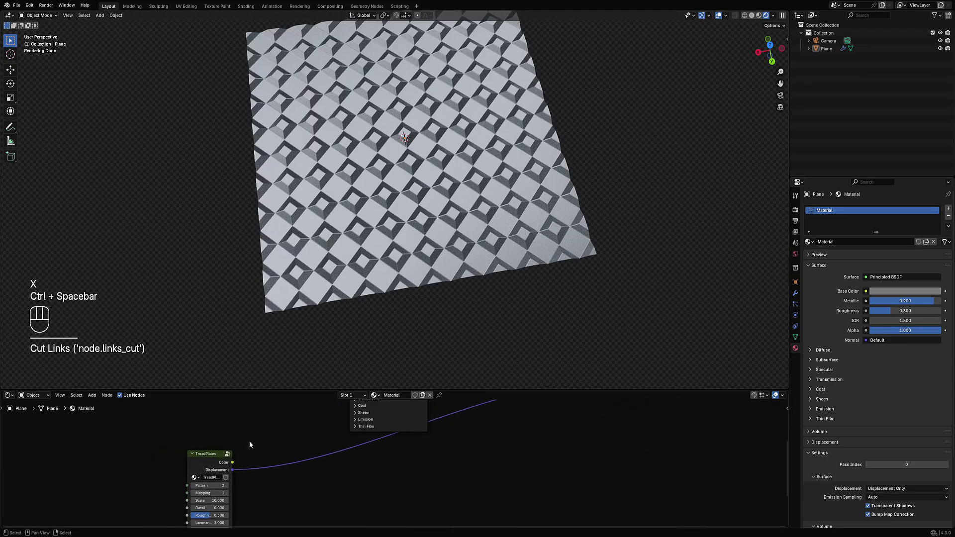
# - Move the TreadPlates node beneath the Principled BSDF and inspect the solid plate's displaced surface up close
pyautogui.moveTo(215, 459); pyautogui.dragTo(378, 455)
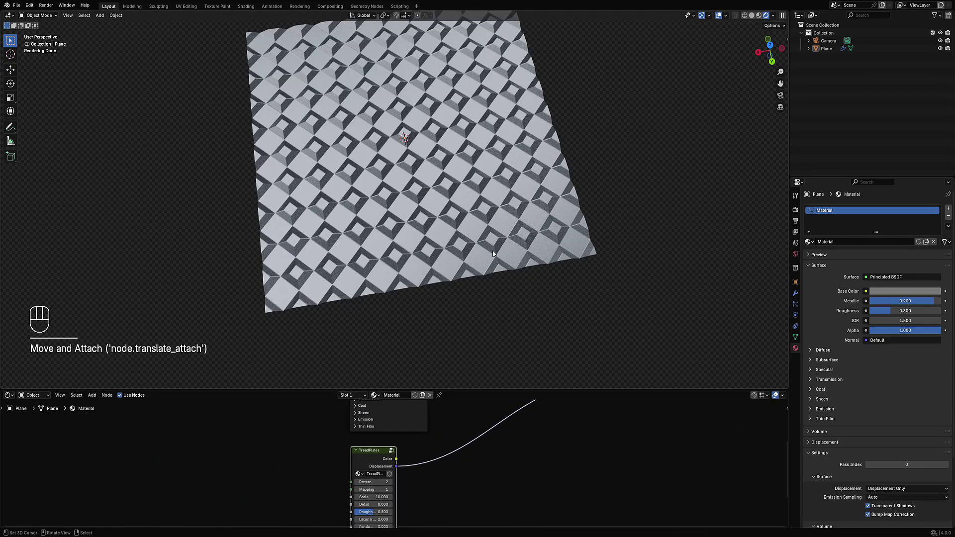
pyautogui.moveTo(493, 254); pyautogui.dragTo(423, 228, button='middle')
pyautogui.moveTo(482, 232); pyautogui.dragTo(444, 236, button='middle')
pyautogui.scroll(5, 465, 232)
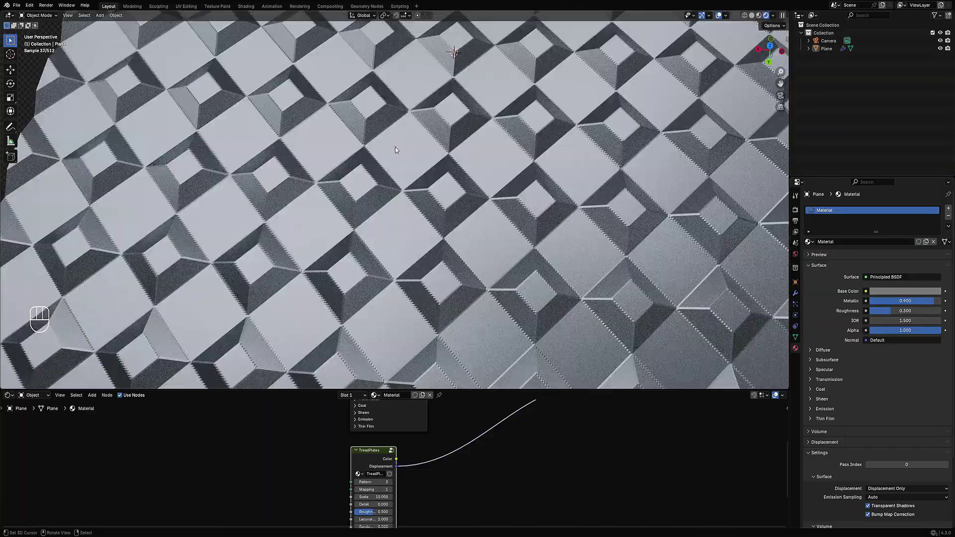
pyautogui.scroll(-8, 397, 150)
pyautogui.moveTo(396, 150); pyautogui.dragTo(518, 128, button='middle')
pyautogui.moveTo(667, 230); pyautogui.dragTo(565, 223, button='middle')
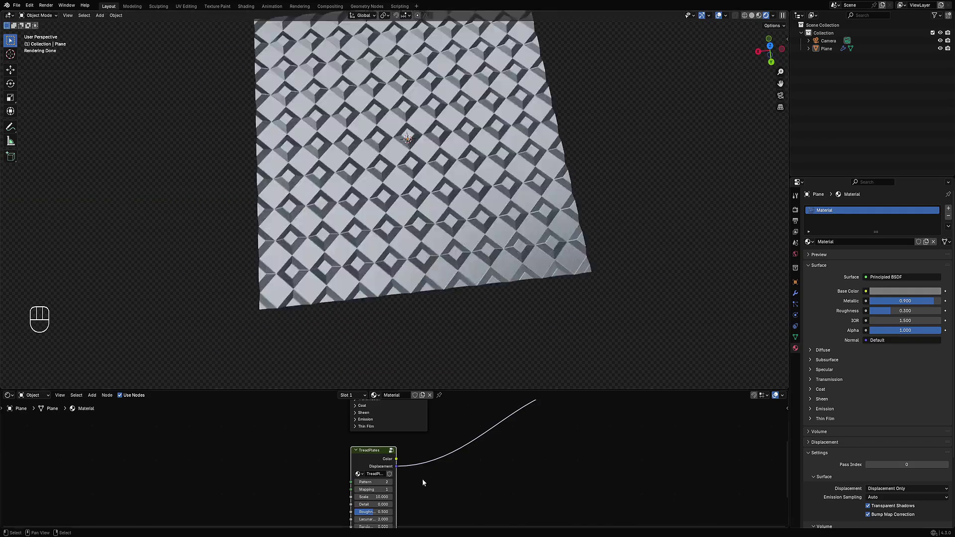
# - Append the Random Flow add-on's shading materials to the file
pyautogui.scroll(3, 364, 455)
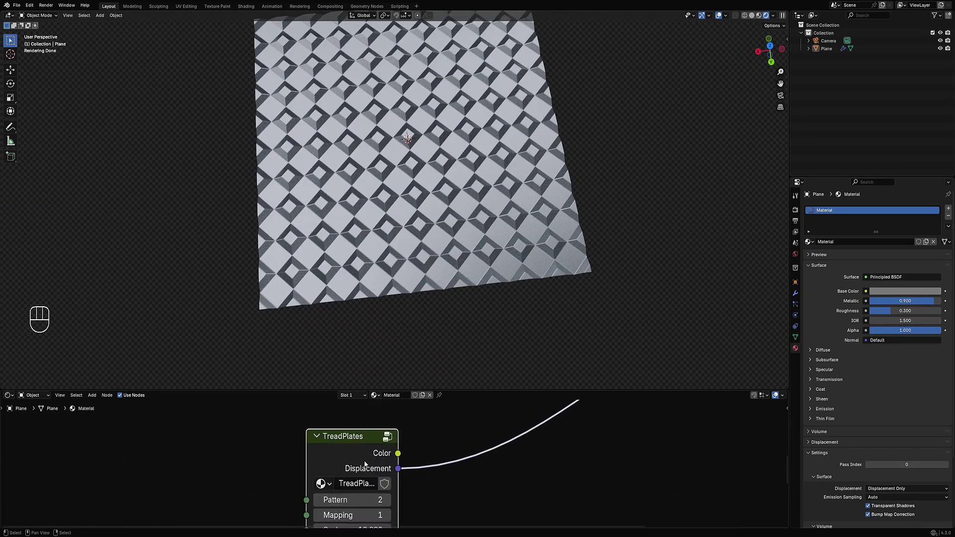
pyautogui.scroll(-2, 362, 456)
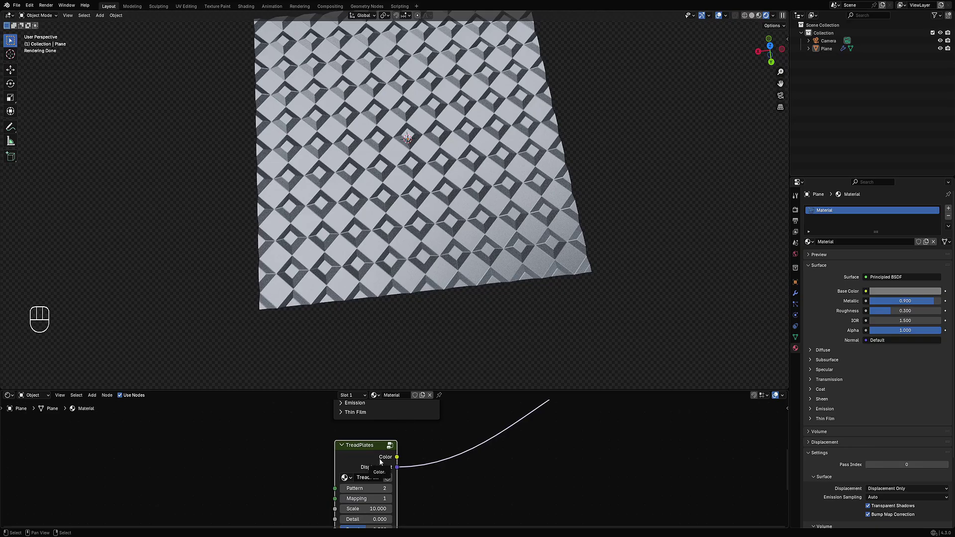
pyautogui.scroll(-4, 467, 123)
pyautogui.keyDown('shift'); pyautogui.moveTo(570, 141); pyautogui.dragTo(541, 176, button='middle'); pyautogui.keyUp('shift')
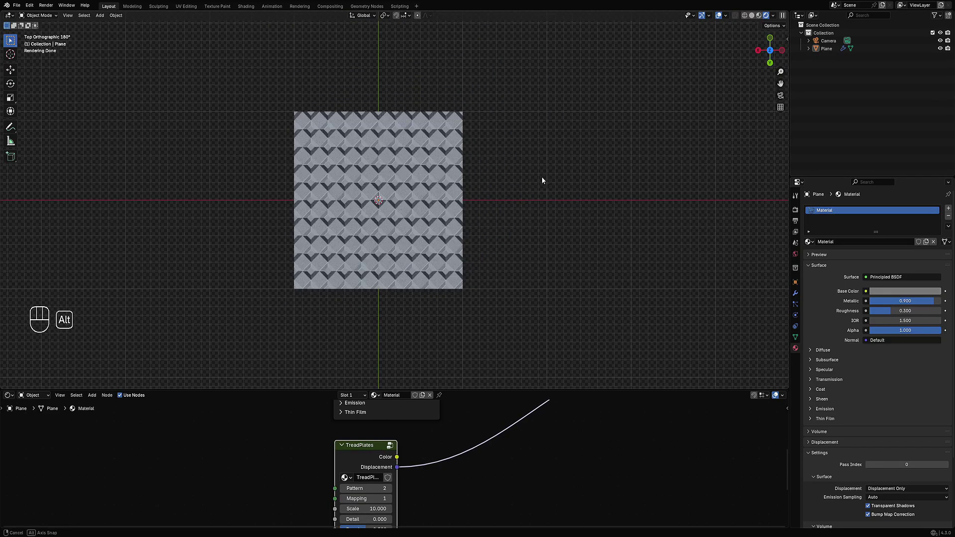
pyautogui.scroll(4, 527, 171)
pyautogui.hotkey('shift', 'a')
pyautogui.hotkey('shift', 'a')
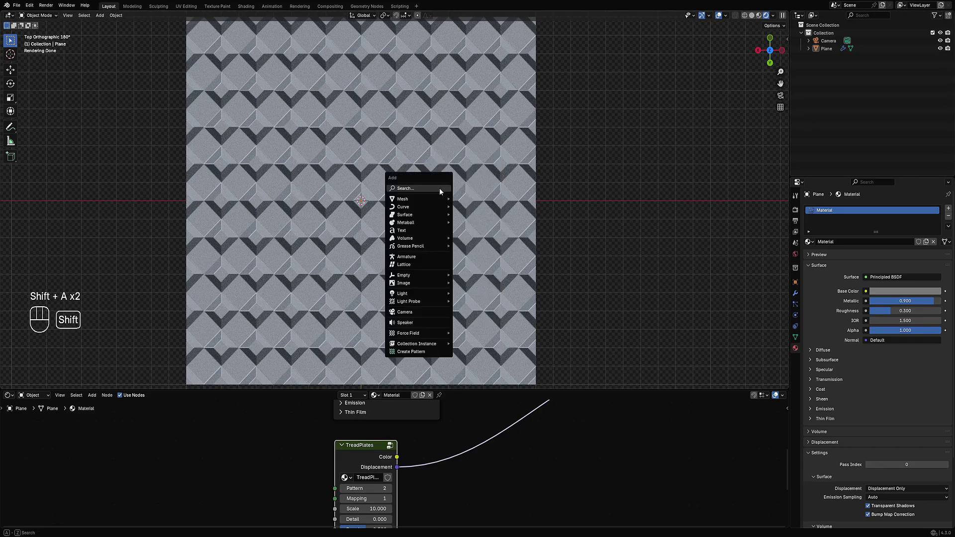
pyautogui.hotkey('shift', 'q')
pyautogui.moveTo(497, 259)
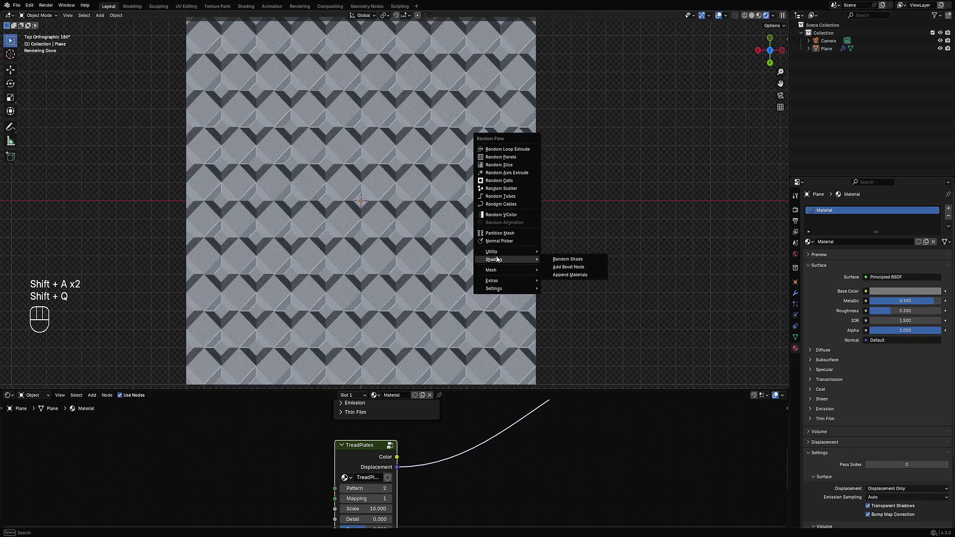
pyautogui.click(581, 271)
# - Add a Quick Dirt group node, link its Color to the Principled BSDF's Base Color, and show the plate again
pyautogui.keyDown('ctrl'); pyautogui.moveTo(533, 450); pyautogui.dragTo(527, 441, button='middle'); pyautogui.keyUp('ctrl')
pyautogui.hotkey('ctrl', 'space')
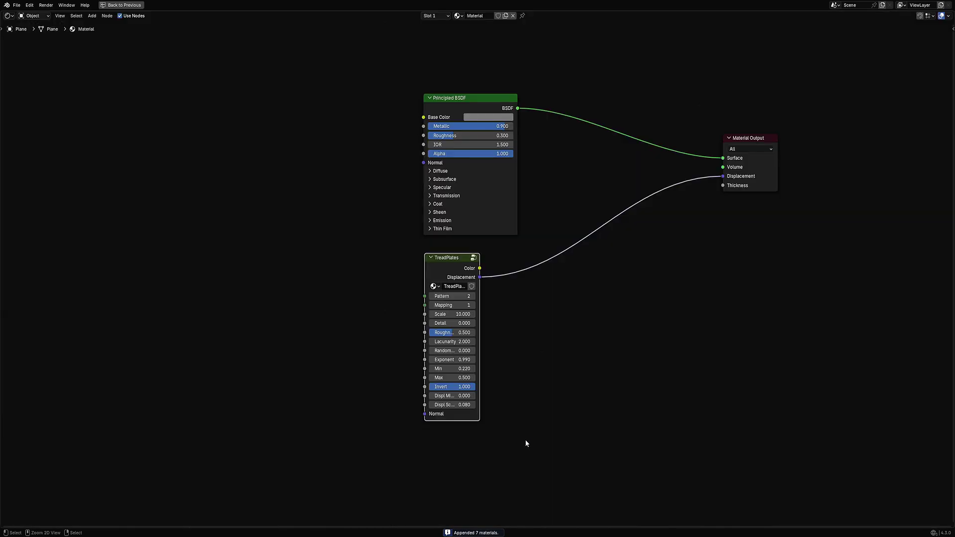
pyautogui.scroll(-3, 522, 210)
pyautogui.moveTo(522, 209); pyautogui.dragTo(629, 316, button='middle')
pyautogui.scroll(5, 599, 264)
pyautogui.hotkey('shift', 'a')
pyautogui.moveTo(468, 204)
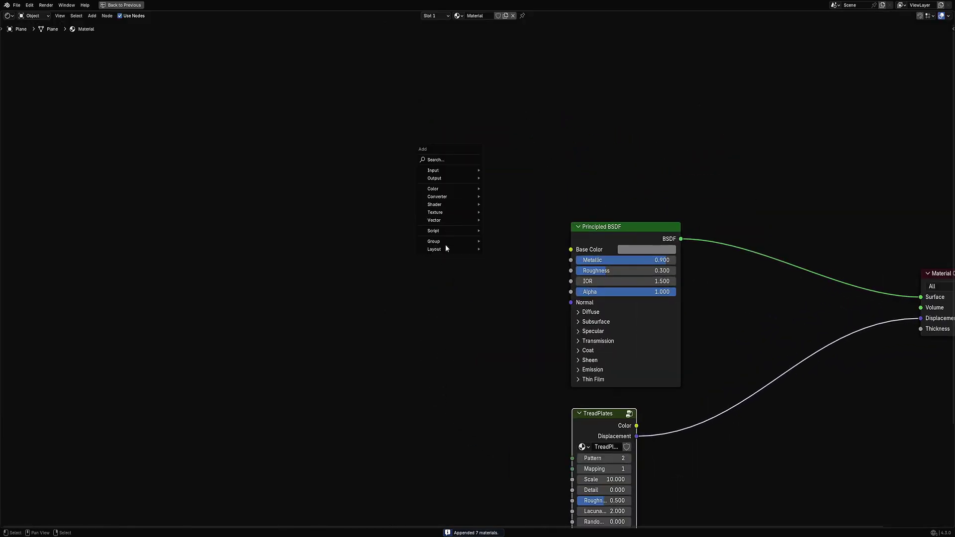
pyautogui.moveTo(446, 241)
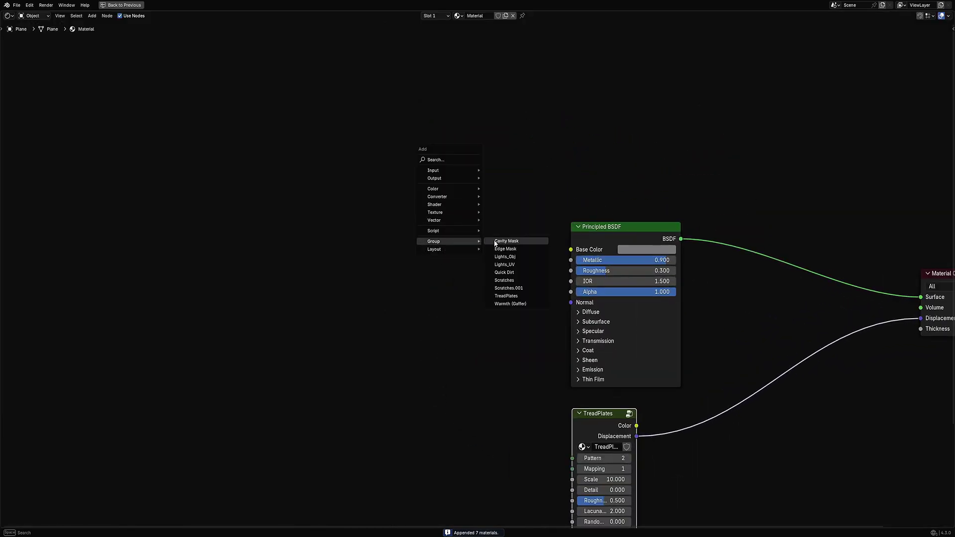
pyautogui.click(509, 275)
pyautogui.click(374, 192)
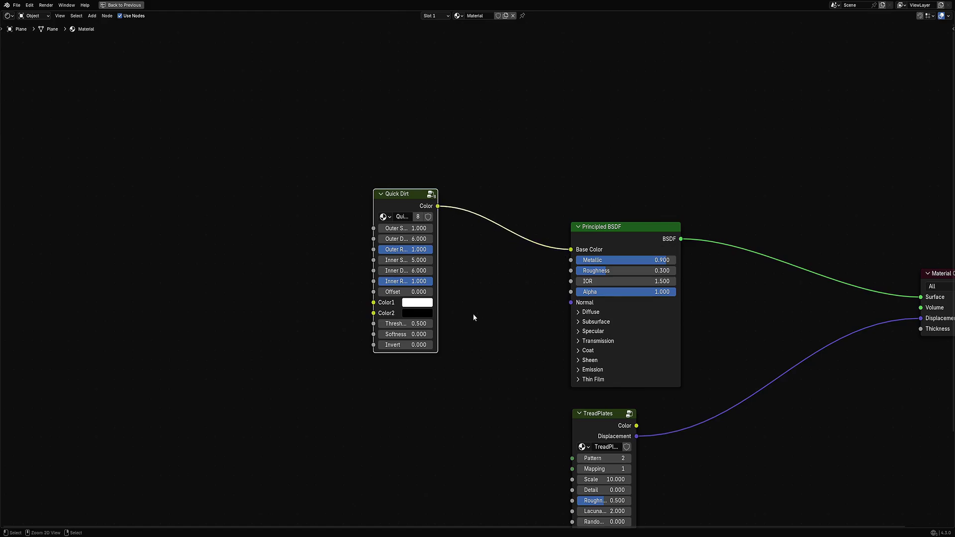
pyautogui.hotkey('ctrl', 'space')
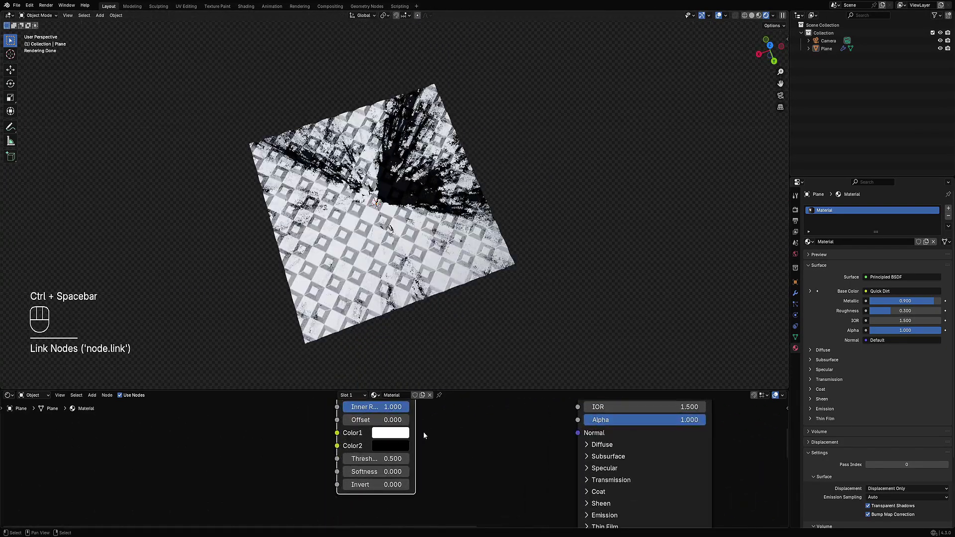
# - Set the Quick Dirt node's Offset to 5.000
pyautogui.moveTo(424, 435); pyautogui.dragTo(426, 472, button='middle')
pyautogui.click(380, 458)
pyautogui.write('5')
pyautogui.press('Return')
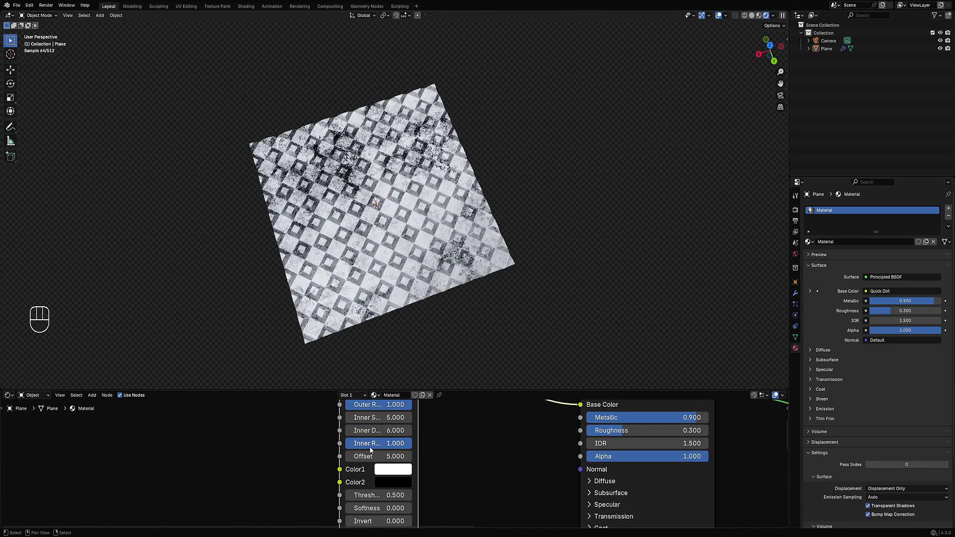
pyautogui.scroll(2, 473, 193)
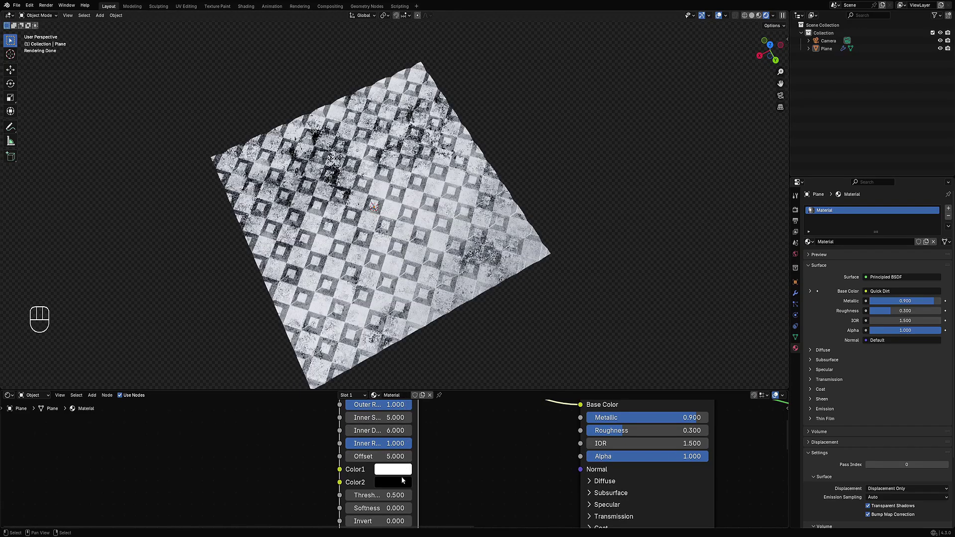
# - Set the Quick Dirt node's Color1 to grey and its Color2 to dark brown #4A382E
pyautogui.click(397, 473)
pyautogui.moveTo(475, 322); pyautogui.dragTo(476, 318)
pyautogui.moveTo(362, 448); pyautogui.dragTo(365, 426, button='middle')
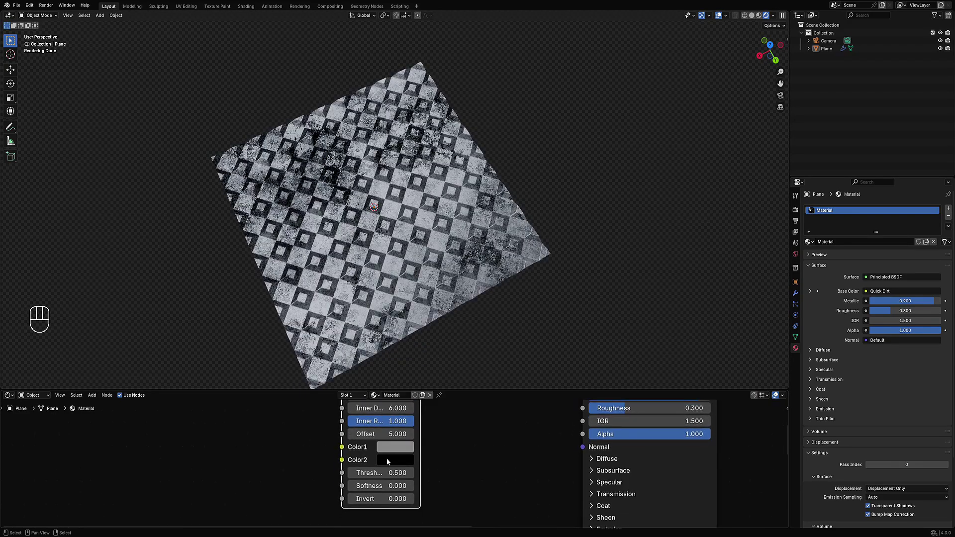
pyautogui.click(387, 462)
pyautogui.click(480, 284)
pyautogui.moveTo(423, 322); pyautogui.dragTo(414, 339)
pyautogui.moveTo(480, 286); pyautogui.dragTo(479, 334)
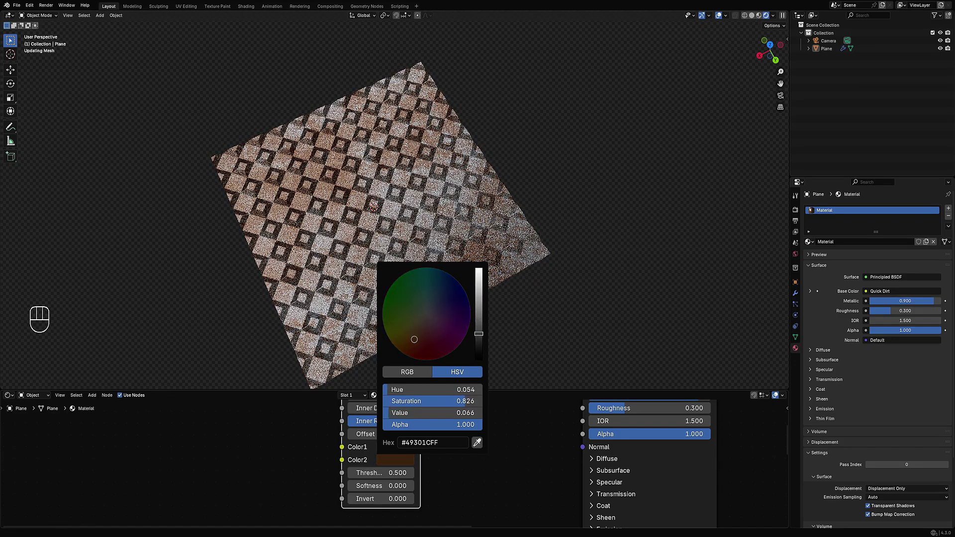
pyautogui.click(420, 335)
pyautogui.moveTo(420, 335); pyautogui.dragTo(420, 331)
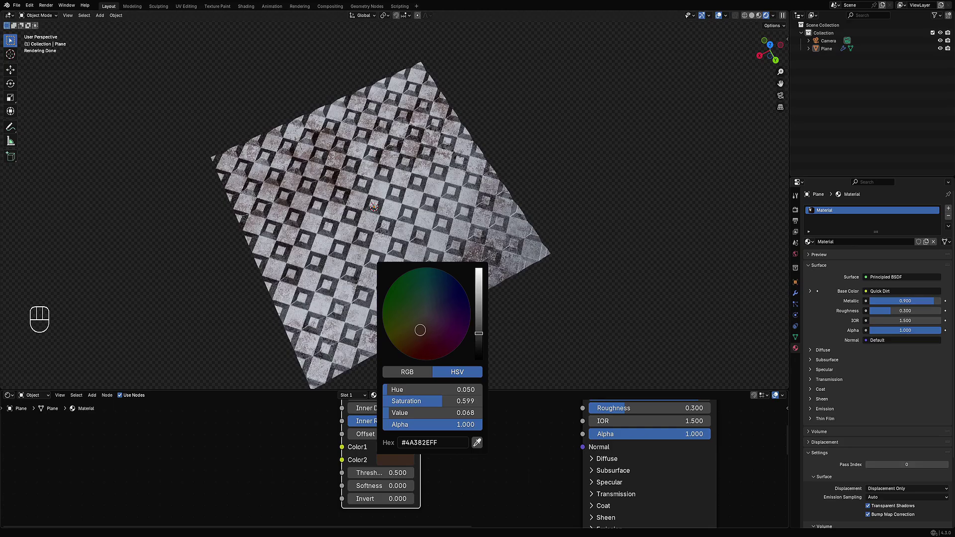
pyautogui.moveTo(517, 281); pyautogui.dragTo(556, 267, button='middle')
pyautogui.scroll(3, 528, 264)
pyautogui.scroll(-5, 526, 266)
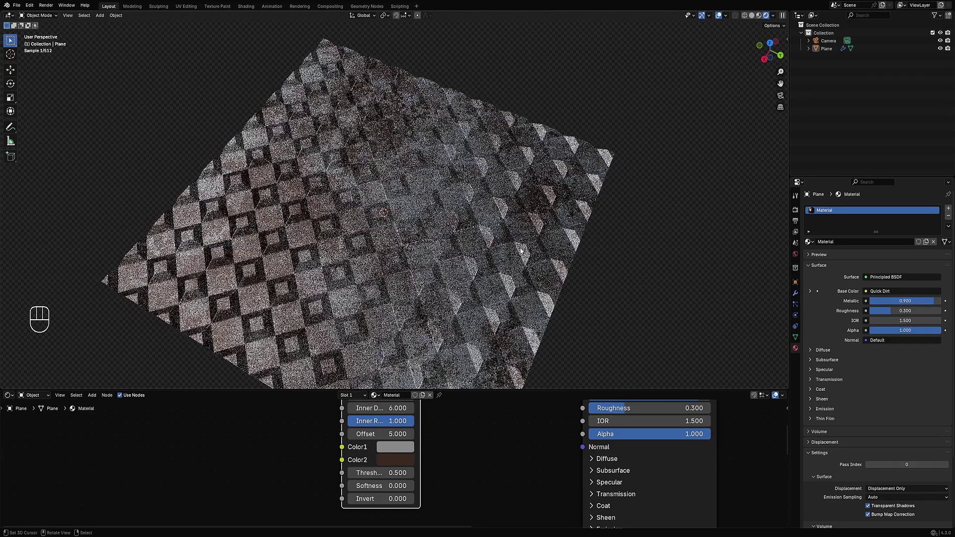
# - Try out different Outer Scale and Outer Detail values on the Quick Dirt node, cancelling each change
pyautogui.moveTo(481, 459); pyautogui.dragTo(499, 508, button='middle')
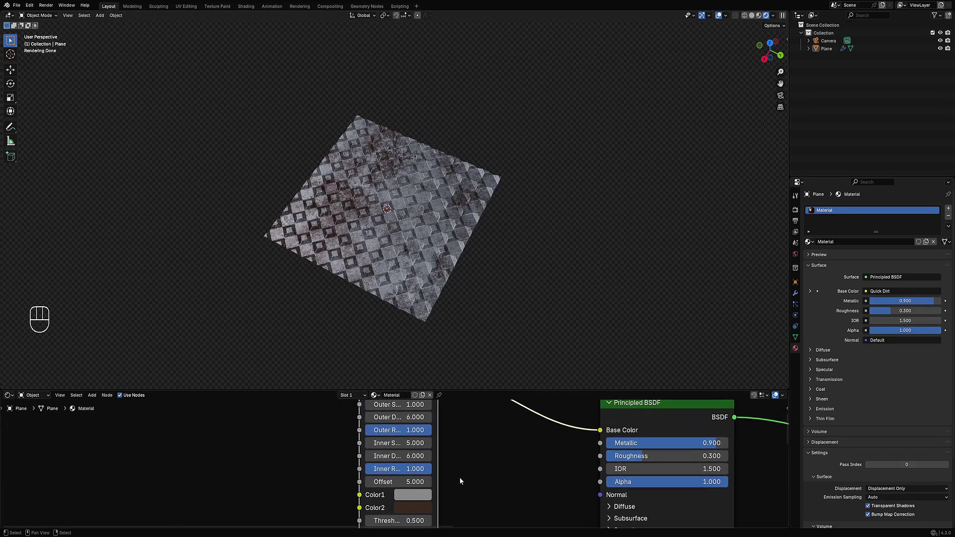
pyautogui.moveTo(460, 480); pyautogui.dragTo(463, 502, button='middle')
pyautogui.moveTo(447, 340); pyautogui.dragTo(433, 343, button='middle')
pyautogui.scroll(3, 433, 344)
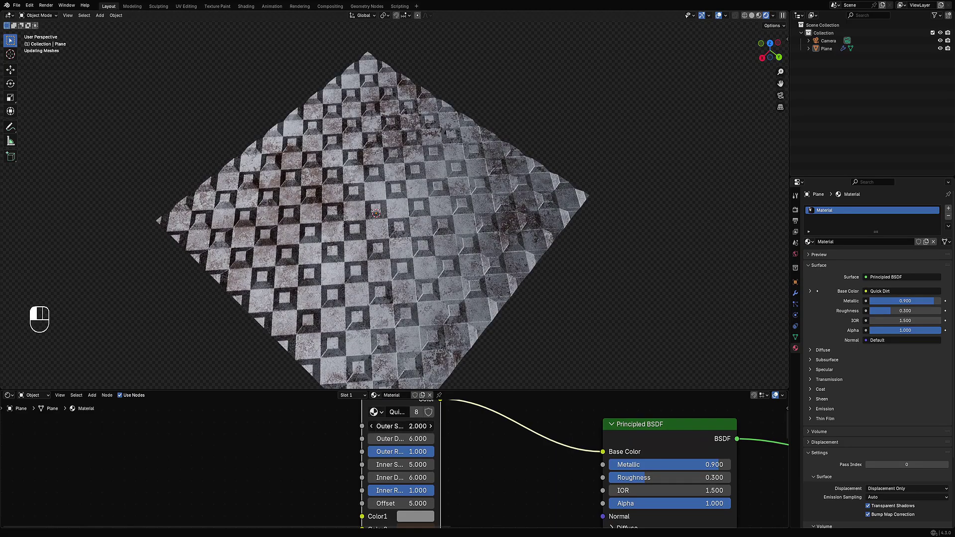
pyautogui.moveTo(417, 426); pyautogui.dragTo(656, 426)
pyautogui.rightClick(656, 427)
pyautogui.moveTo(417, 438); pyautogui.dragTo(465, 438)
pyautogui.rightClick(465, 439)
# - Set the Quick Dirt node's Inner Scale to 2.500 and widen the node to show its full labels
pyautogui.moveTo(416, 464); pyautogui.dragTo(404, 465)
pyautogui.moveTo(441, 506); pyautogui.dragTo(438, 468, button='middle')
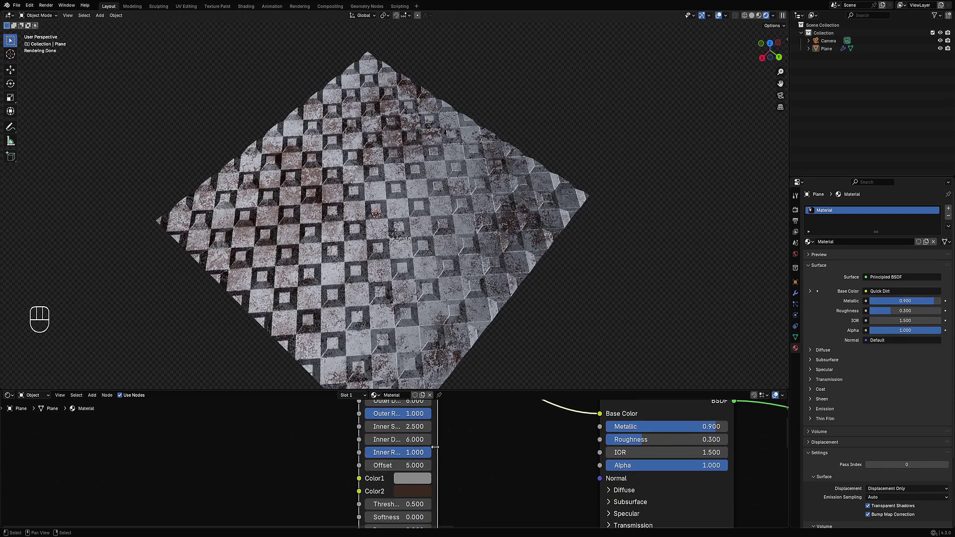
pyautogui.moveTo(435, 447)
pyautogui.mouseDown()
pyautogui.moveTo(467, 448)
pyautogui.moveTo(410, 448)
pyautogui.moveTo(447, 445)
pyautogui.mouseUp()
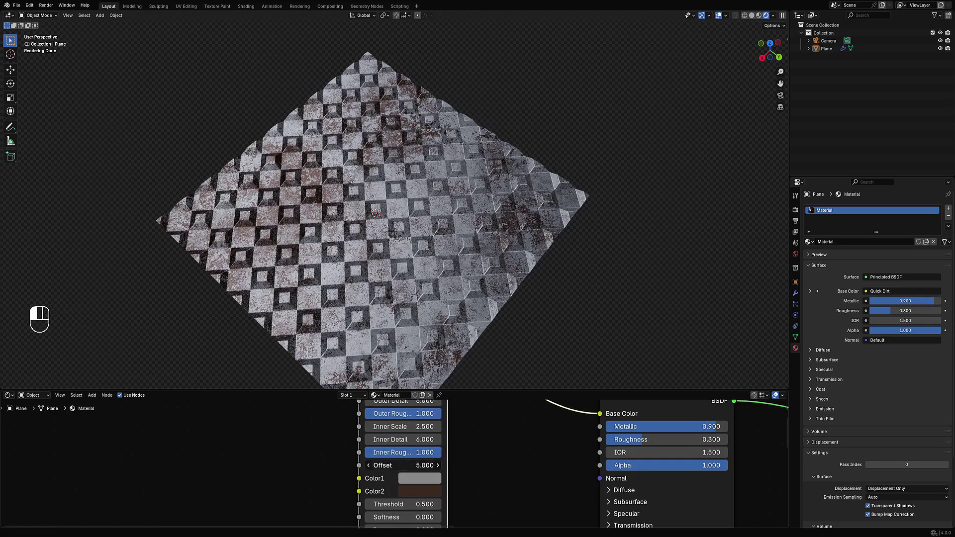
# - Lower the saturation of Quick Dirt's Color2 to 0.462 and view the plate from another side
pyautogui.click(404, 493)
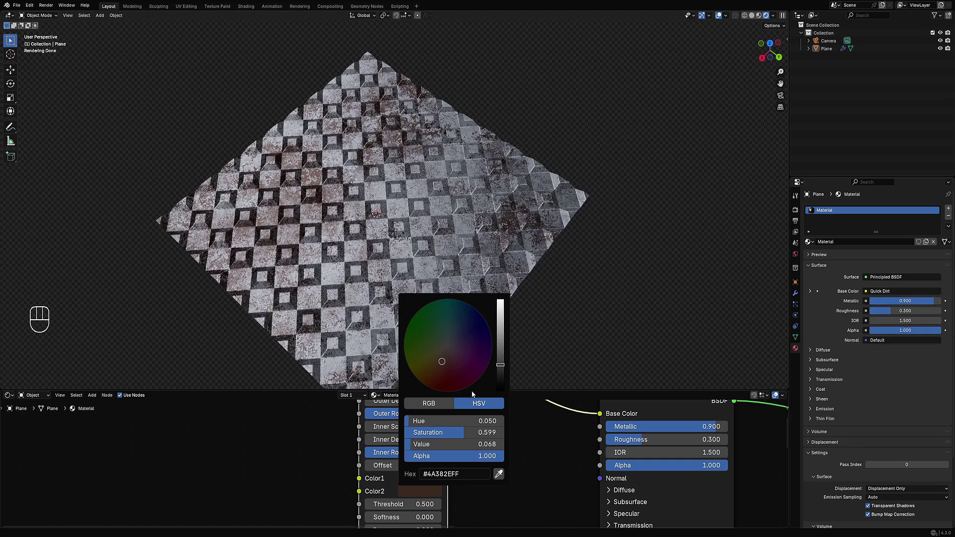
pyautogui.moveTo(462, 433); pyautogui.dragTo(448, 433)
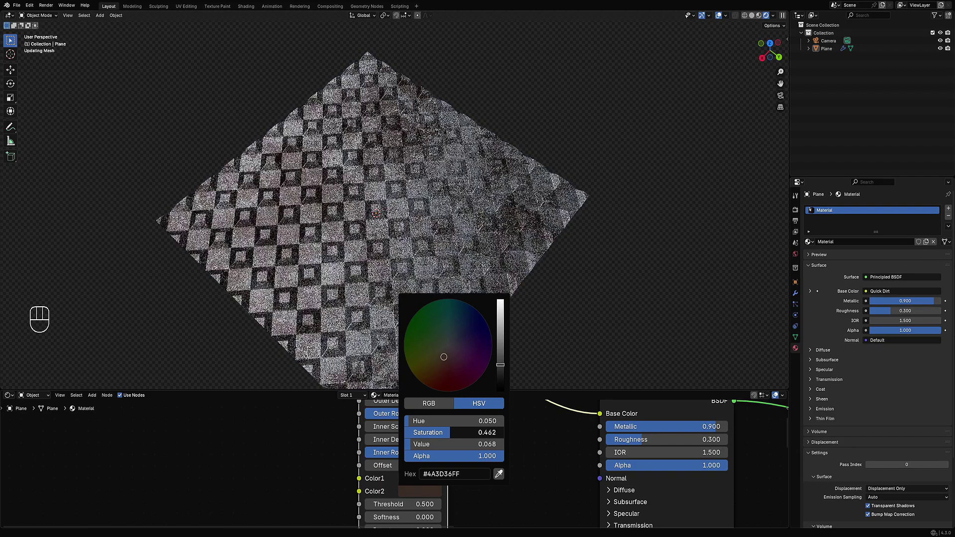
pyautogui.moveTo(492, 315); pyautogui.dragTo(413, 316, button='middle')
pyautogui.scroll(-2, 413, 318)
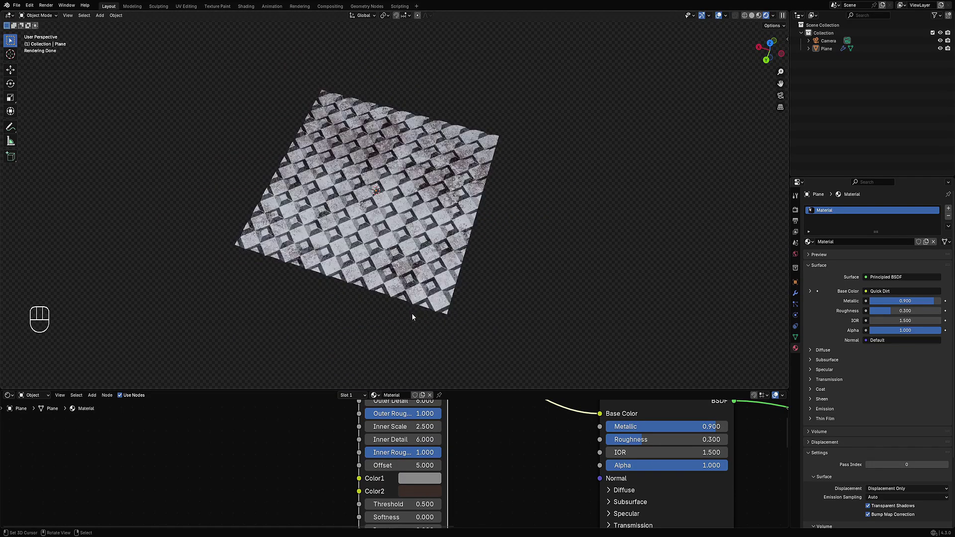
# - Review Quick Dirt's Threshold, Softness and Invert settings and inspect the dirty plate from several angles
pyautogui.moveTo(454, 498); pyautogui.dragTo(433, 446, button='middle')
pyautogui.scroll(1, 443, 410)
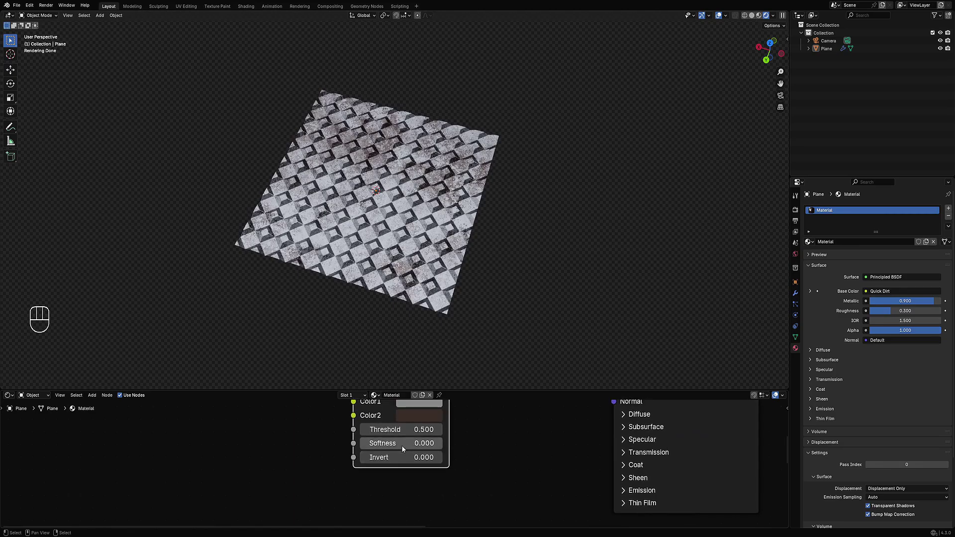
pyautogui.moveTo(403, 447); pyautogui.dragTo(366, 457)
pyautogui.moveTo(427, 215); pyautogui.dragTo(520, 225, button='middle')
pyautogui.scroll(1, 521, 226)
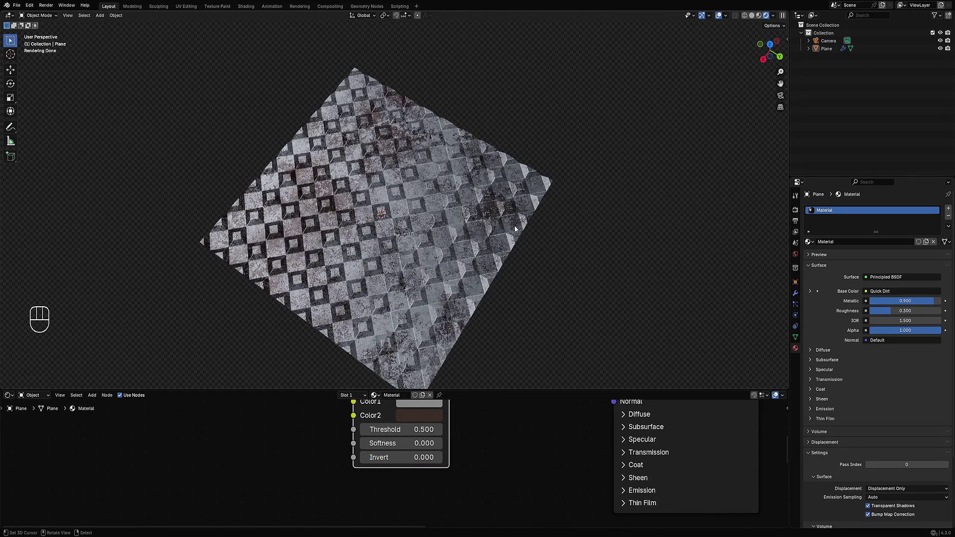
pyautogui.moveTo(500, 265); pyautogui.dragTo(536, 342, button='middle')
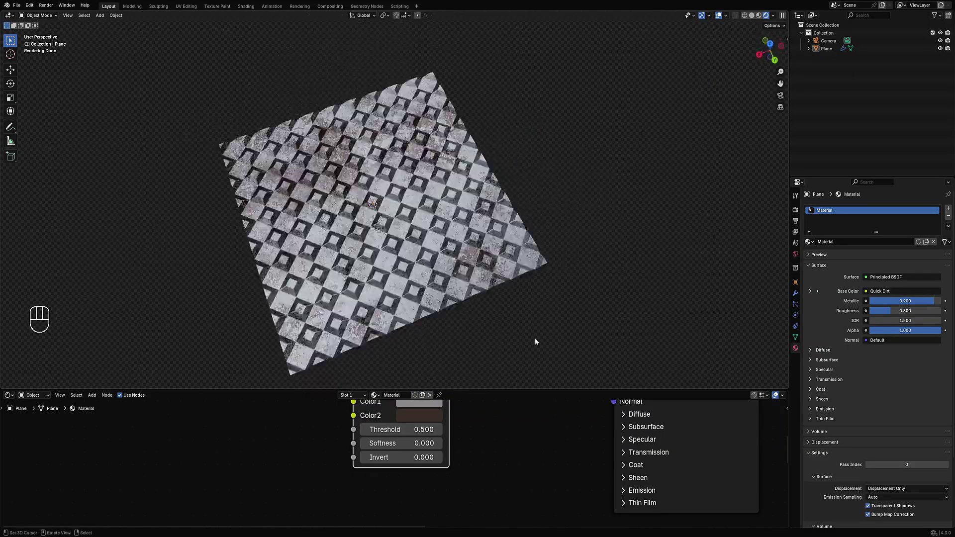
# - Add an Array modifier to the plane, move it above the Subdivision modifier and inspect the doubled plate
pyautogui.scroll(-7, 608, 487)
pyautogui.moveTo(621, 452); pyautogui.dragTo(448, 499, button='middle')
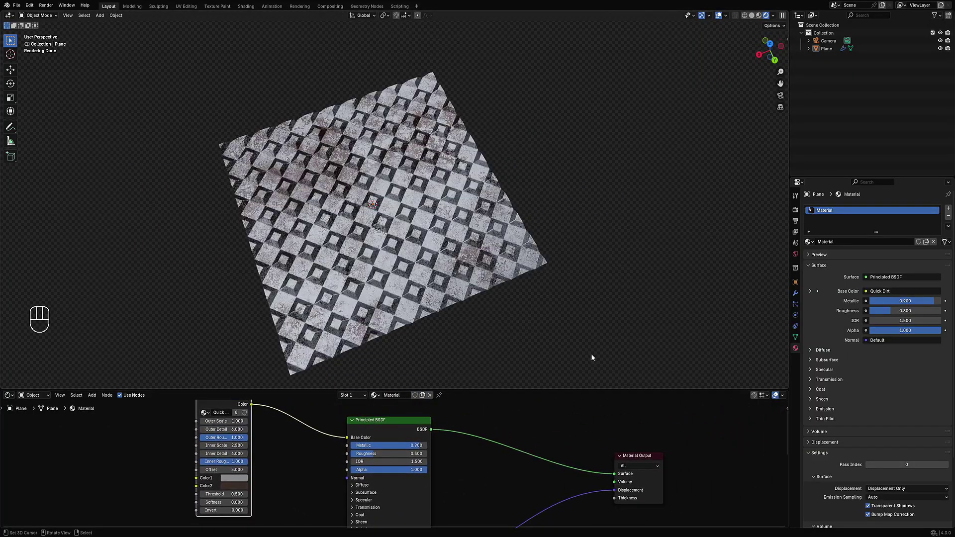
pyautogui.moveTo(661, 351); pyautogui.dragTo(686, 349, button='middle')
pyautogui.click(795, 293)
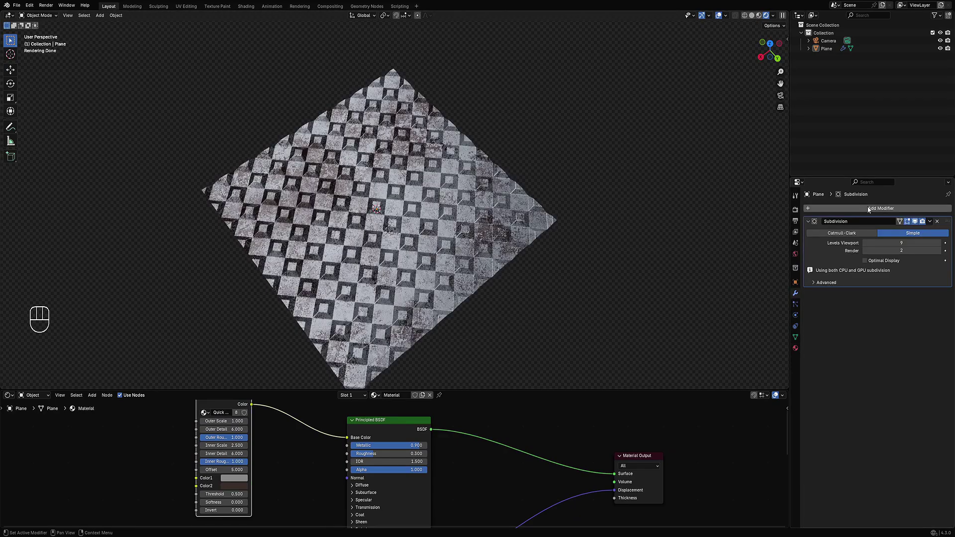
pyautogui.click(868, 208)
pyautogui.write('a')
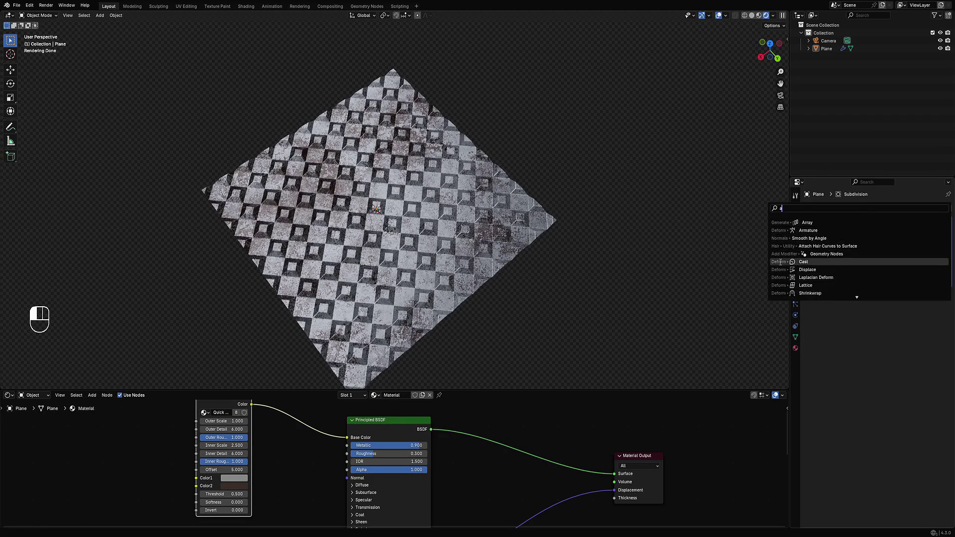
pyautogui.click(810, 223)
pyautogui.moveTo(948, 297); pyautogui.dragTo(948, 222)
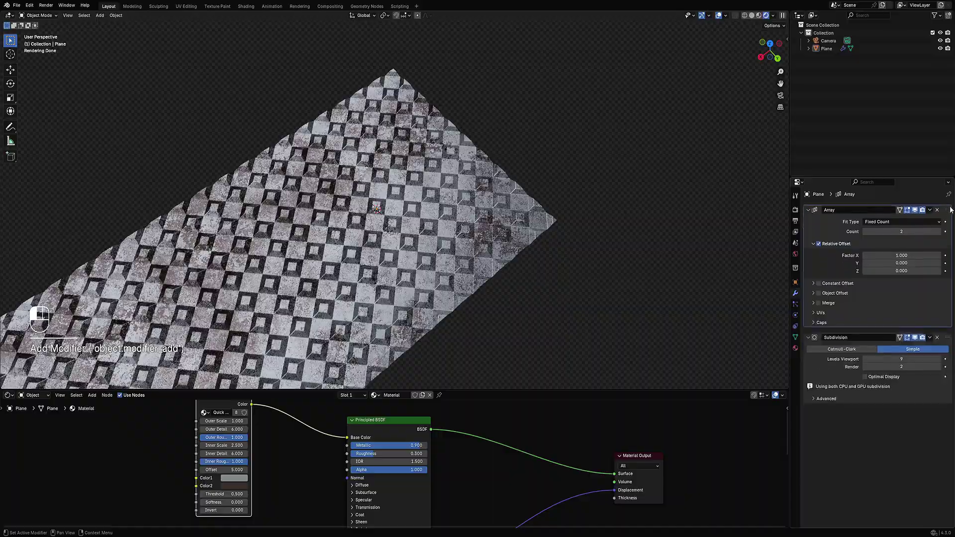
pyautogui.moveTo(443, 313); pyautogui.dragTo(450, 252, button='middle')
pyautogui.scroll(6, 487, 326)
pyautogui.scroll(-6, 487, 326)
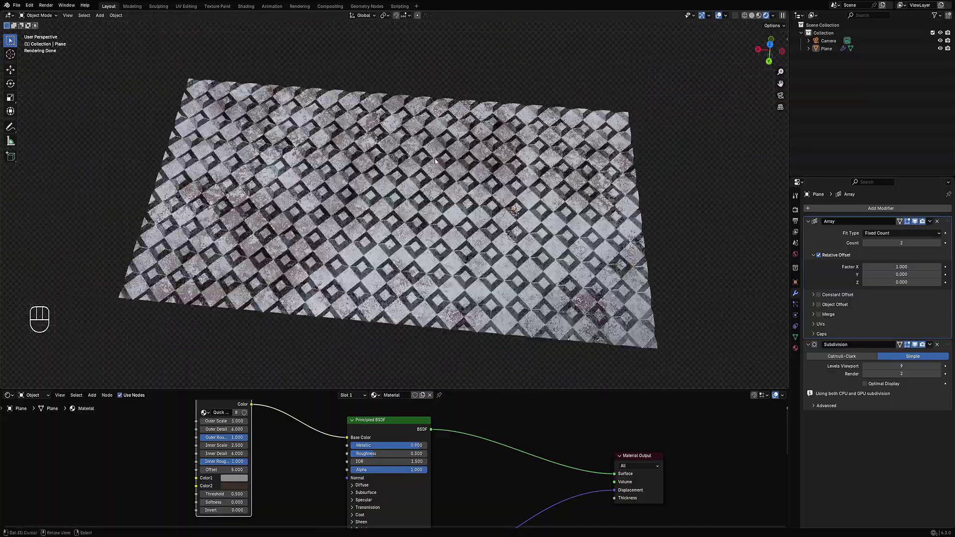
# - Set the TreadPlates node's Mapping to 2 and its Scale to 6.770
pyautogui.keyDown('shift'); pyautogui.scroll(-5, 460, 485); pyautogui.keyUp('shift')
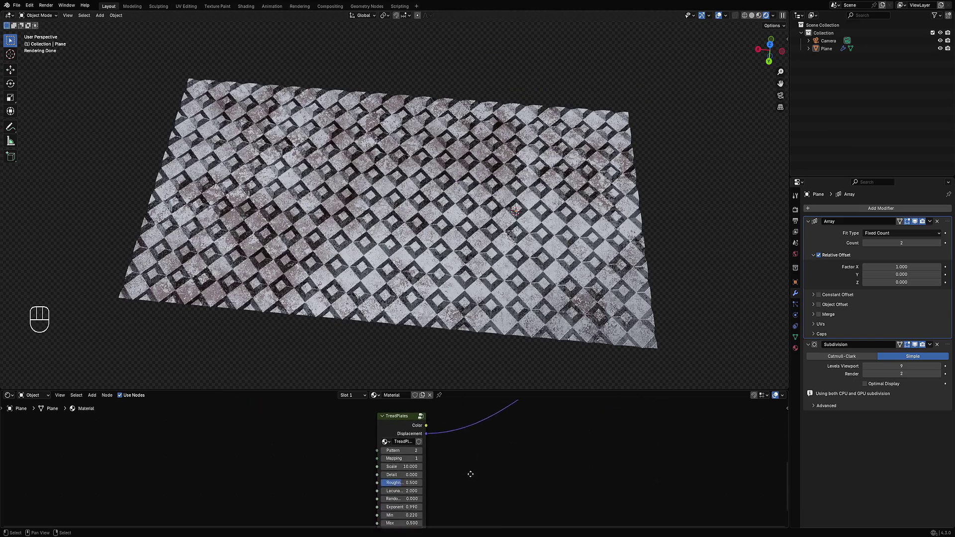
pyautogui.scroll(2, 414, 444)
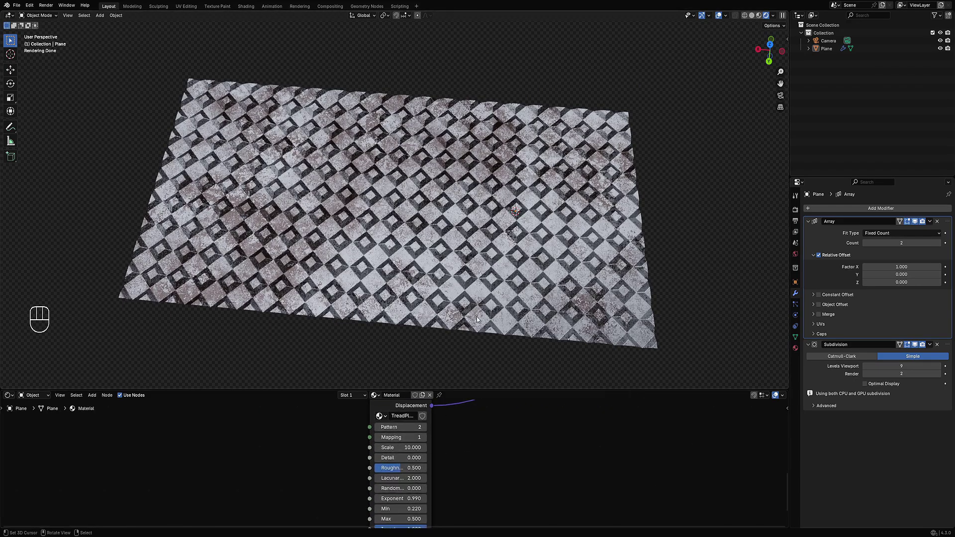
pyautogui.keyDown('ctrl'); pyautogui.scroll(1, 411, 438); pyautogui.keyUp('ctrl')
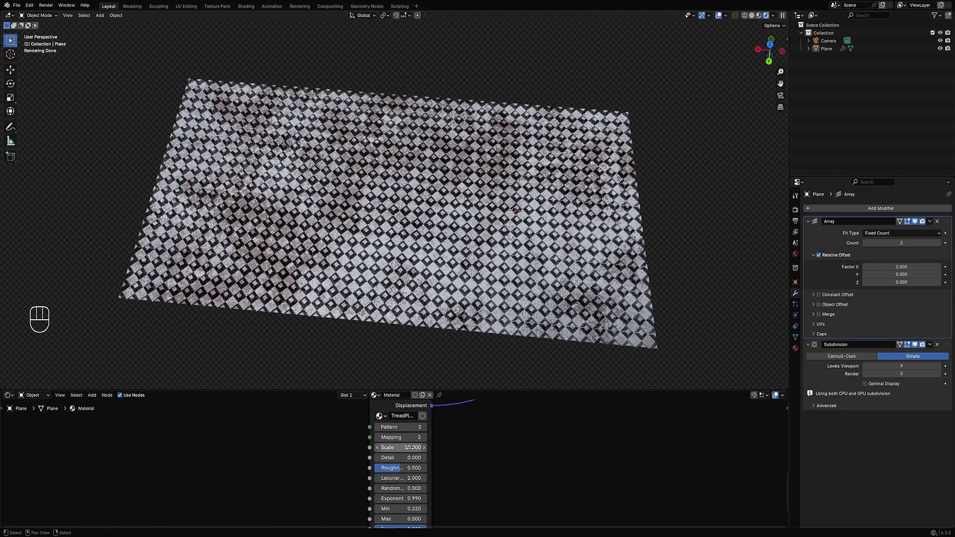
pyautogui.moveTo(409, 447)
pyautogui.keyDown('shift'); pyautogui.mouseDown()
pyautogui.moveTo(386, 448)
pyautogui.moveTo(410, 448)
pyautogui.mouseUp(); pyautogui.keyUp('shift')
pyautogui.moveTo(547, 251); pyautogui.dragTo(464, 381, button='middle')
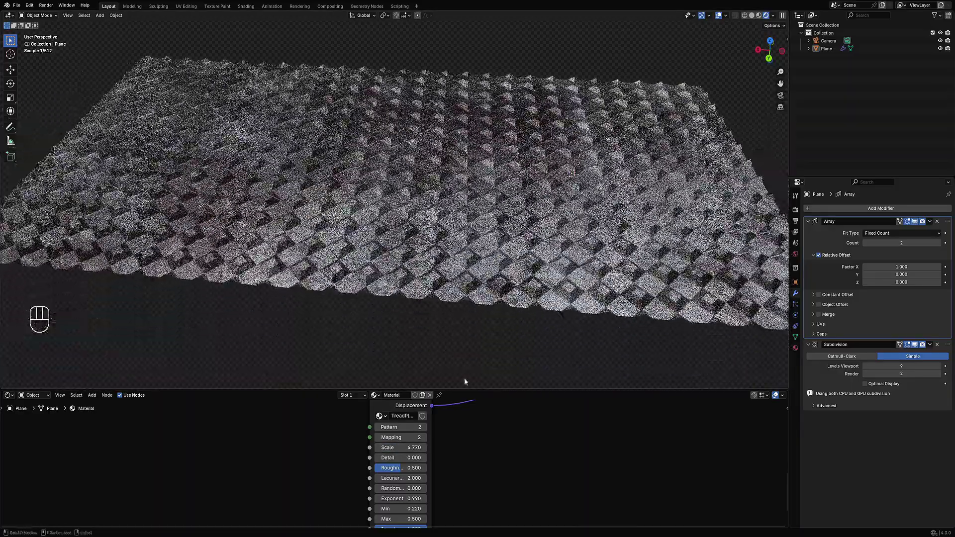
# - Lower the TreadPlates node's displacement scale to 0.030
pyautogui.keyDown('shift'); pyautogui.scroll(-5, 467, 477); pyautogui.keyUp('shift')
pyautogui.scroll(2, 445, 464)
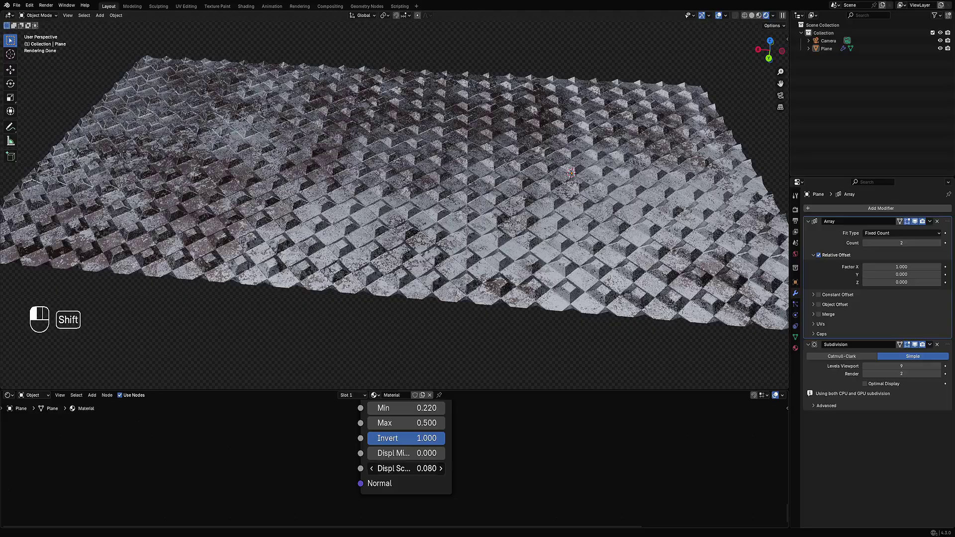
pyautogui.keyDown('shift'); pyautogui.moveTo(405, 469); pyautogui.dragTo(477, 453); pyautogui.keyUp('shift')
# - Try out other displacement midlevel values on the TreadPlates node while viewing the plate edge-on
pyautogui.rightClick(426, 453)
pyautogui.moveTo(464, 341); pyautogui.dragTo(476, 259, button='middle')
pyautogui.keyDown('shift'); pyautogui.moveTo(430, 458); pyautogui.dragTo(431, 458); pyautogui.keyUp('shift')
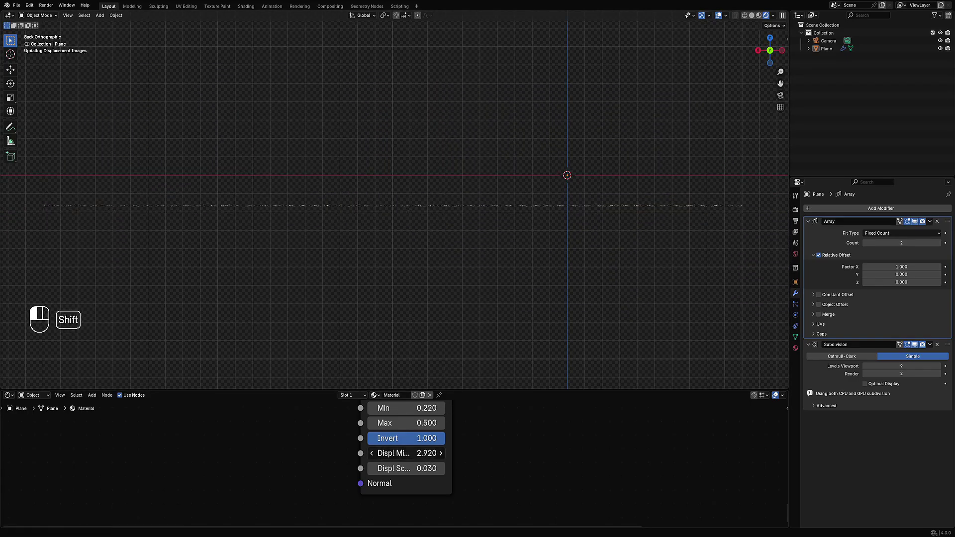
pyautogui.moveTo(572, 164); pyautogui.dragTo(507, 272, button='middle')
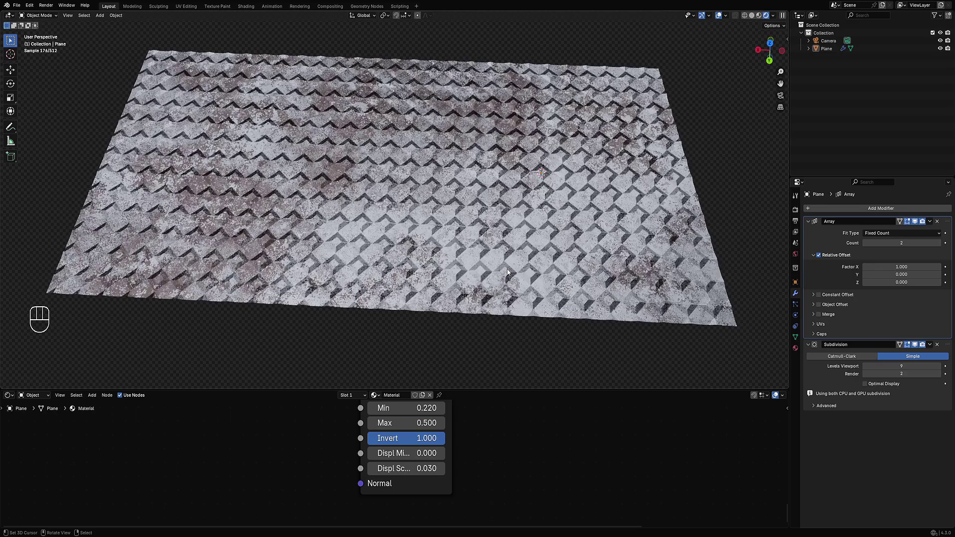
# - Set the Principled BSDF's Metallic to 1.000 and darken Quick Dirt's Color1 to a value of 0.086
pyautogui.moveTo(496, 414); pyautogui.dragTo(448, 456, button='middle')
pyautogui.scroll(2, 380, 473)
pyautogui.moveTo(380, 469); pyautogui.dragTo(393, 469)
pyautogui.click(188, 503)
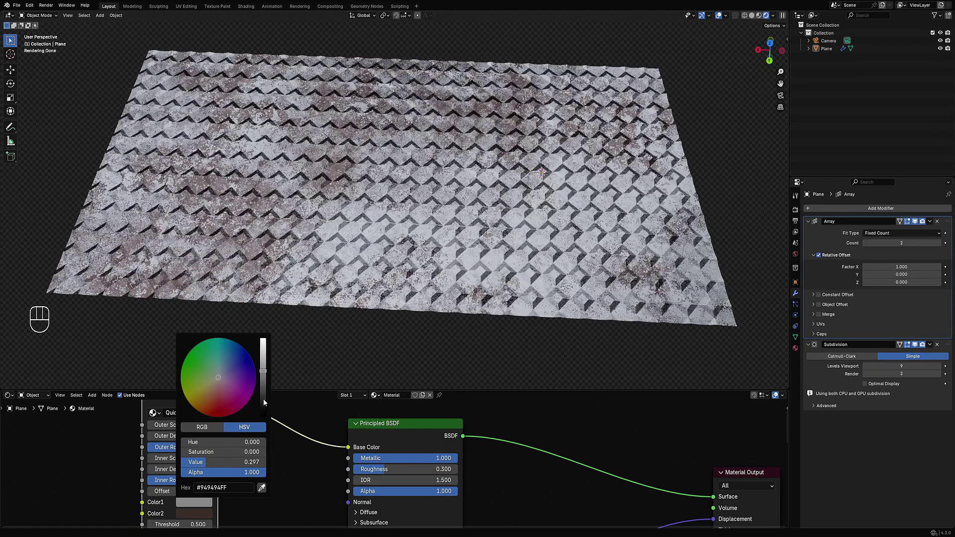
pyautogui.moveTo(264, 374); pyautogui.dragTo(263, 398)
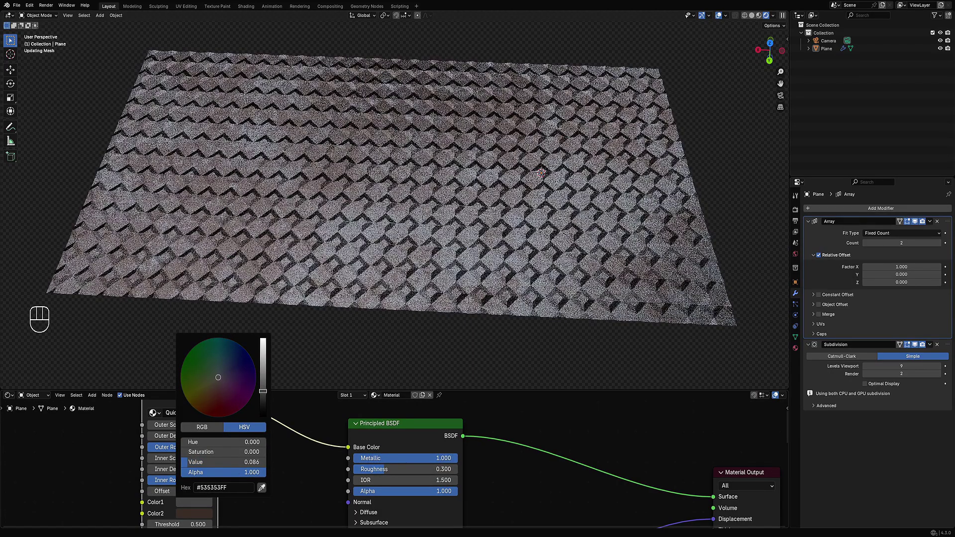
pyautogui.keyDown('shift'); pyautogui.moveTo(427, 290); pyautogui.dragTo(344, 269, button='middle'); pyautogui.keyUp('shift')
pyautogui.scroll(-3, 327, 429)
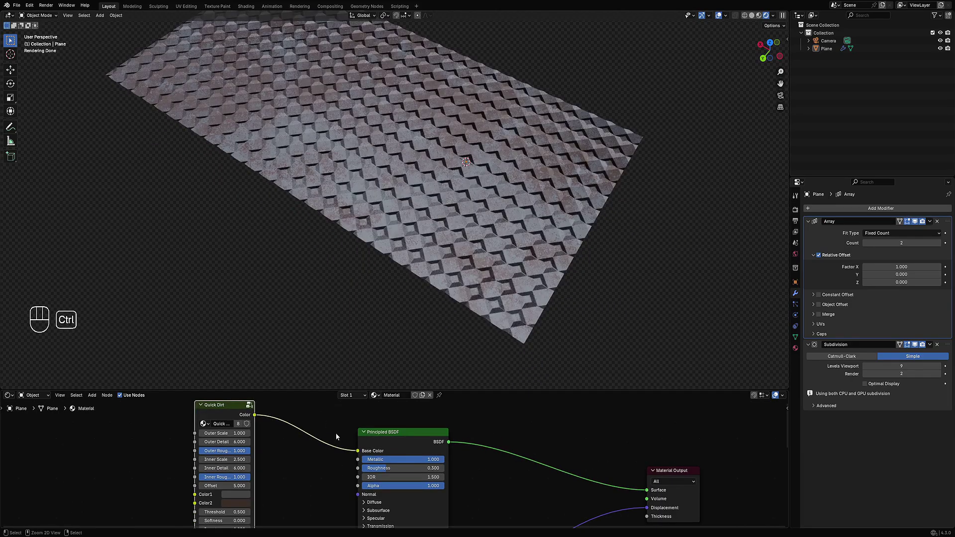
# - Enlarge the node editor and insert a Mix Color node between Quick Dirt and the Principled BSDF's Base Color
pyautogui.hotkey('ctrl', 'space')
pyautogui.scroll(-2, 379, 298)
pyautogui.hotkey('shift', 'a')
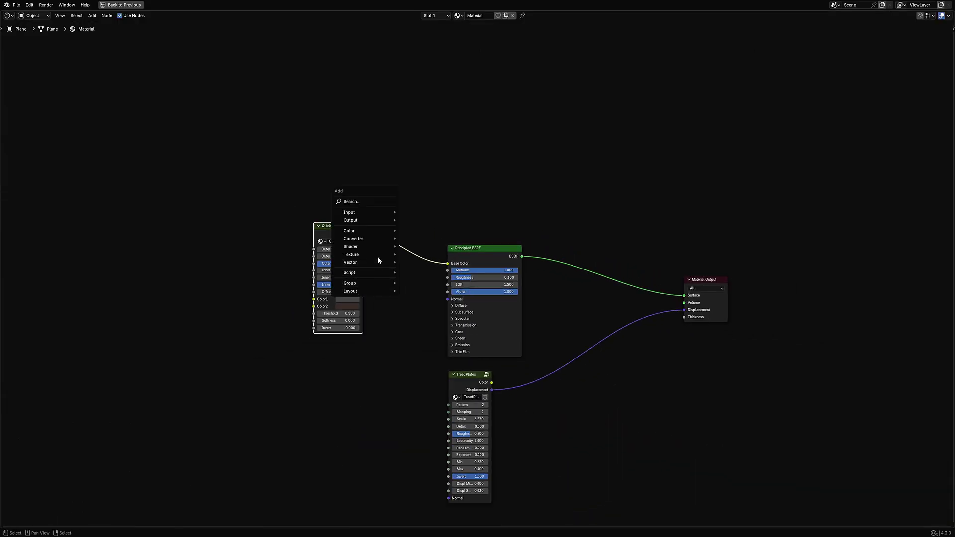
pyautogui.moveTo(373, 230)
pyautogui.click(436, 270)
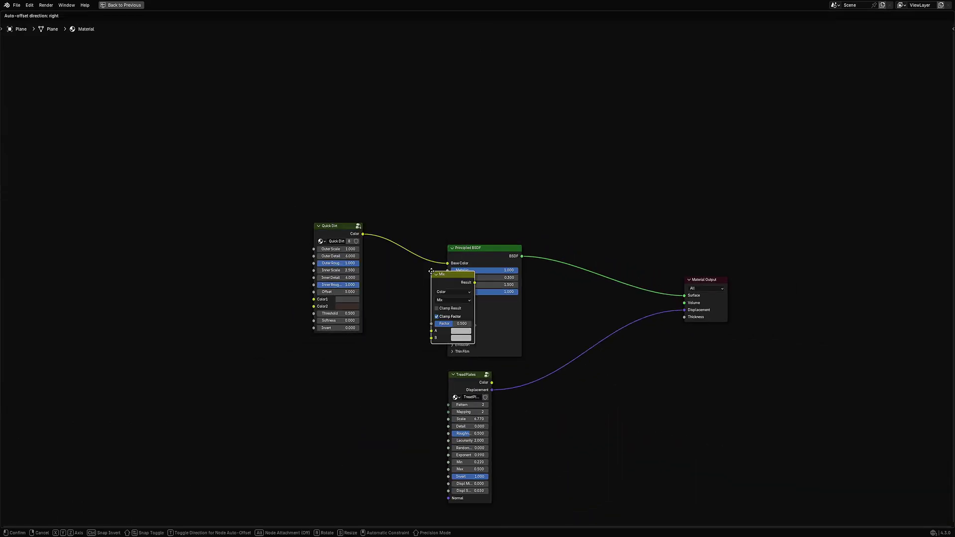
pyautogui.click(389, 228)
pyautogui.scroll(2, 368, 276)
# - Add the Edge Mask node group below the Quick Dirt node
pyautogui.hotkey('shift', 'a')
pyautogui.moveTo(340, 321)
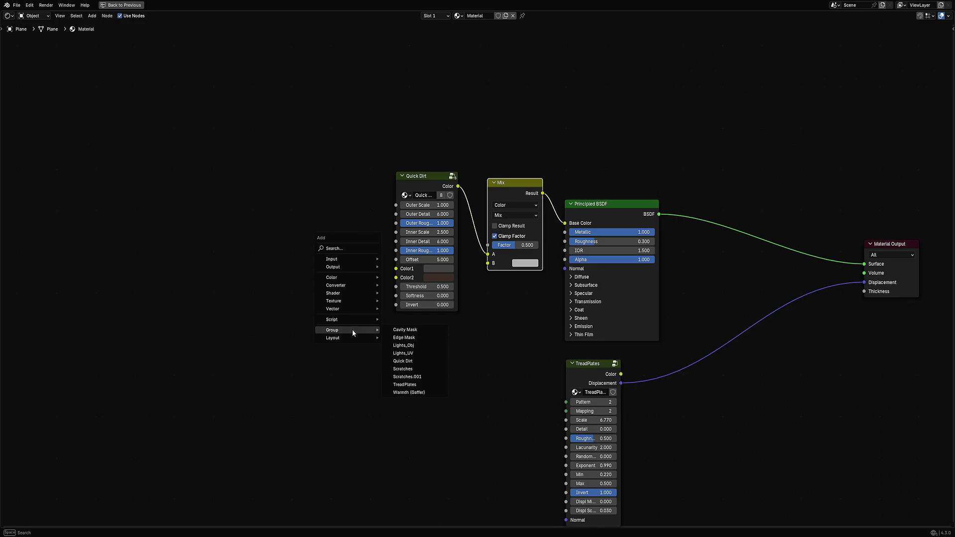
pyautogui.moveTo(354, 302)
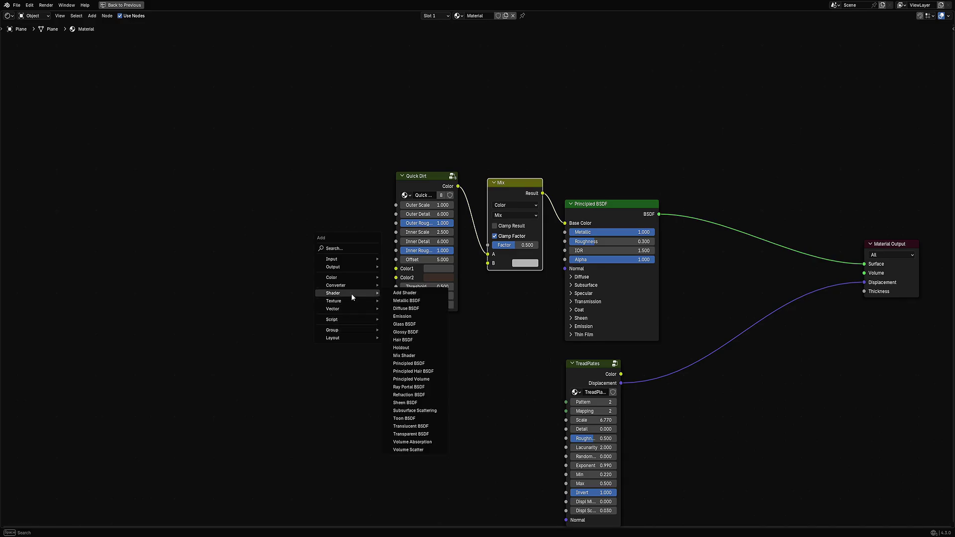
pyautogui.moveTo(349, 334)
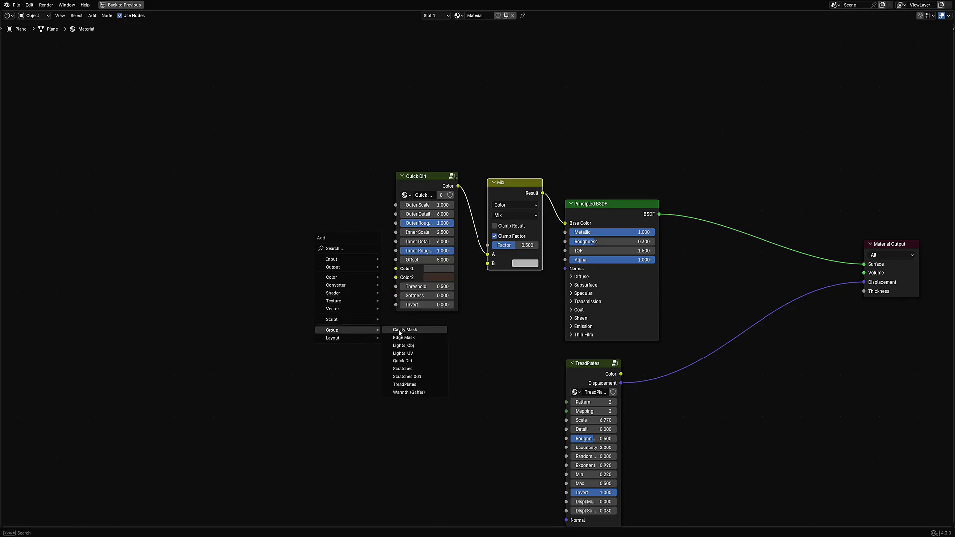
pyautogui.click(416, 343)
pyautogui.click(415, 357)
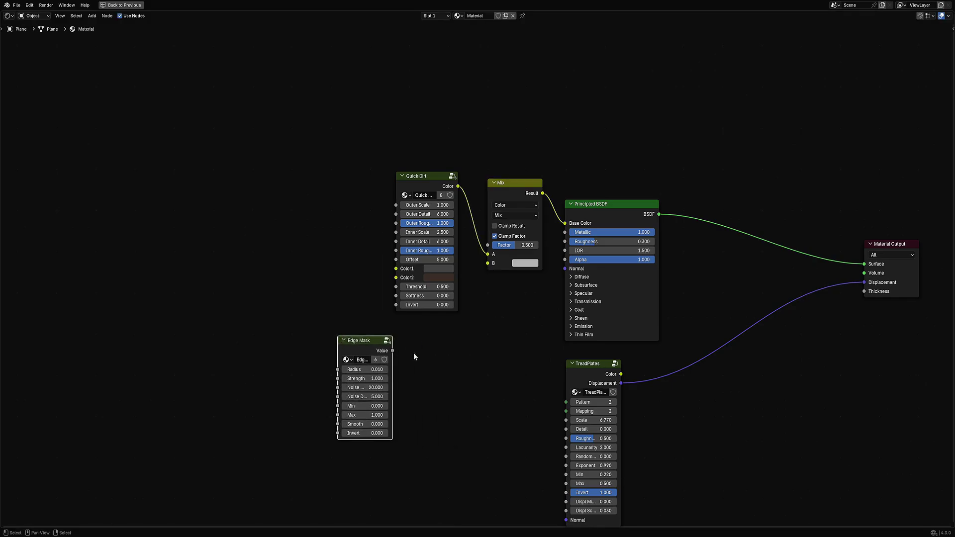
# - Connect Edge Mask's Value to the Mix node's B input, set its blending to Add with Factor 1.000, and restore the full layout
pyautogui.moveTo(392, 350); pyautogui.dragTo(533, 246)
pyautogui.click(514, 216)
pyautogui.click(513, 241)
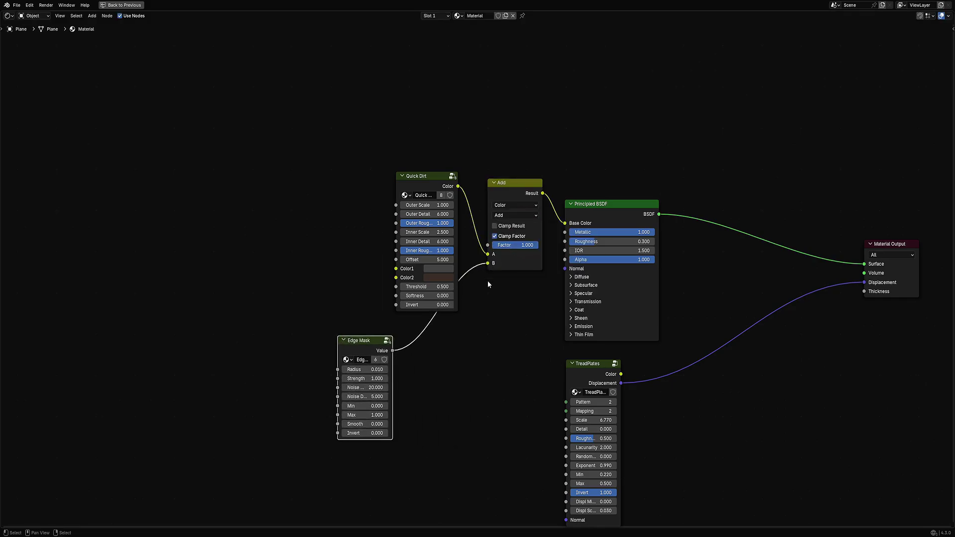
pyautogui.hotkey('ctrl', 'space')
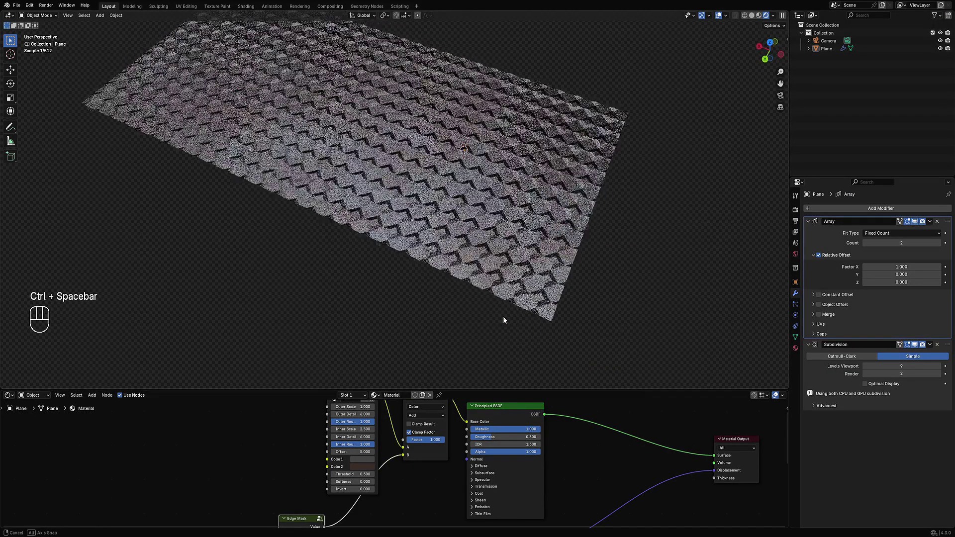
# - Inspect the plate up close and preview the Edge Mask node alone through the Material Output
pyautogui.scroll(6, 503, 316)
pyautogui.scroll(-5, 404, 477)
pyautogui.moveTo(404, 479); pyautogui.dragTo(410, 443, button='middle')
pyautogui.keyDown('ctrl'); pyautogui.keyDown('shift'); pyautogui.click(340, 465); pyautogui.keyUp('shift'); pyautogui.keyUp('ctrl')
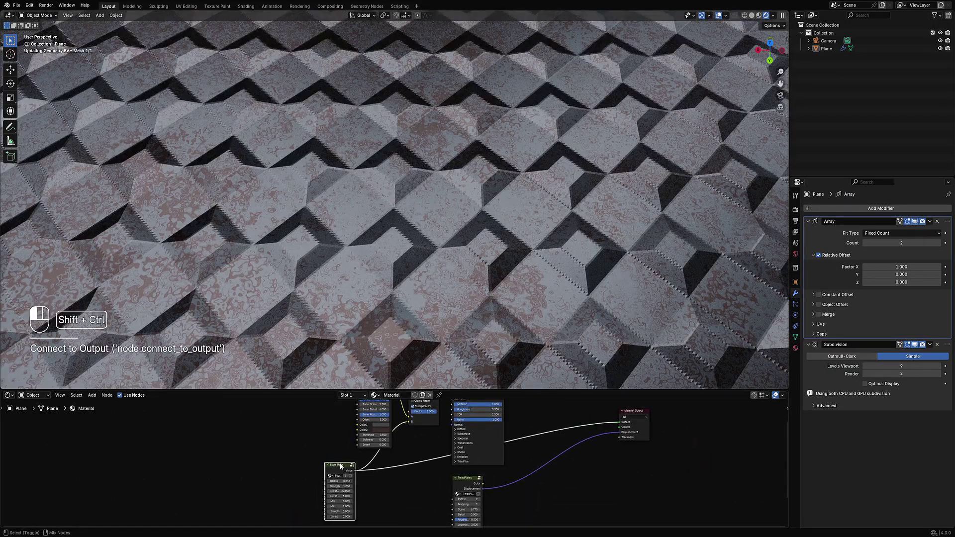
# - Try out different Radius and Min values on the Edge Mask node
pyautogui.scroll(3, 379, 486)
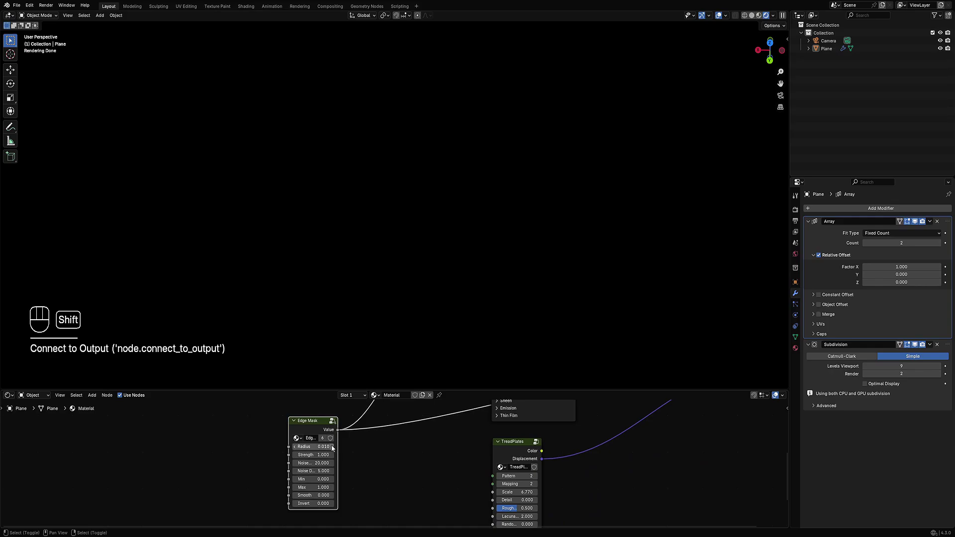
pyautogui.moveTo(314, 447)
pyautogui.keyDown('shift'); pyautogui.mouseDown()
pyautogui.moveTo(336, 447)
pyautogui.moveTo(313, 447)
pyautogui.mouseUp(); pyautogui.keyUp('shift')
pyautogui.moveTo(440, 437); pyautogui.dragTo(444, 492, button='middle')
pyautogui.scroll(-4, 444, 493)
pyautogui.scroll(4, 425, 493)
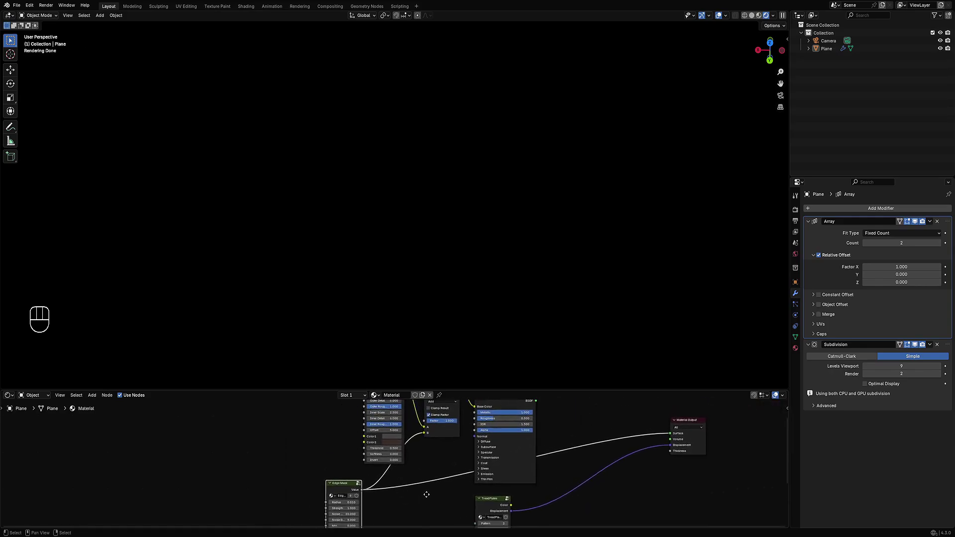
pyautogui.keyDown('shift'); pyautogui.moveTo(348, 463); pyautogui.dragTo(415, 463); pyautogui.keyUp('shift')
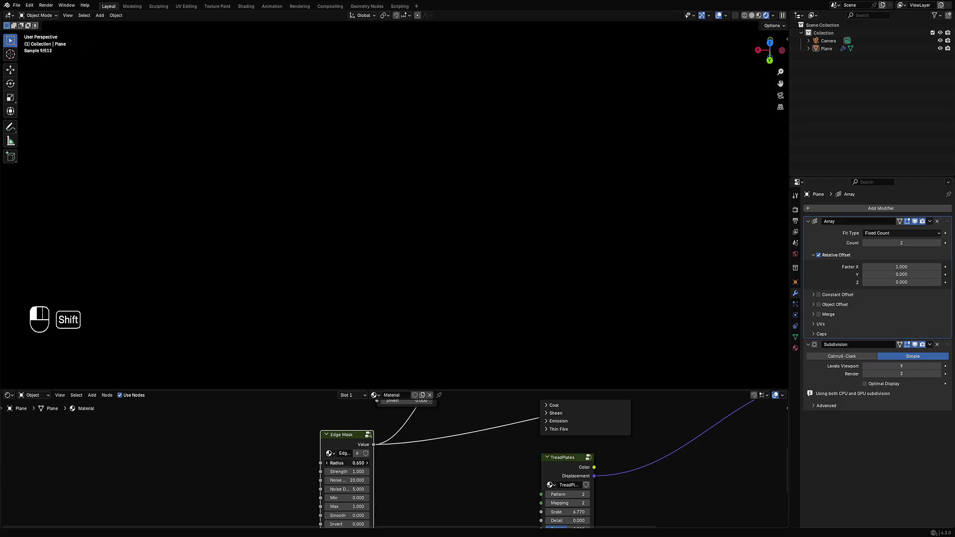
pyautogui.keyDown('shift'); pyautogui.moveTo(351, 463); pyautogui.dragTo(355, 470, button='right'); pyautogui.keyUp('shift')
pyautogui.moveTo(356, 498)
pyautogui.keyDown('shift'); pyautogui.mouseDown()
pyautogui.moveTo(408, 498)
pyautogui.moveTo(372, 498)
pyautogui.mouseUp(); pyautogui.keyUp('shift')
# - Delete the Edge Mask node and reconnect the Principled BSDF to the Material Output's Surface
pyautogui.scroll(-5, 435, 299)
pyautogui.moveTo(444, 453); pyautogui.dragTo(437, 512, button='middle')
pyautogui.scroll(-1, 436, 513)
pyautogui.click(354, 502)
pyautogui.hotkey('ctrl', 'x')
pyautogui.scroll(-2, 416, 475)
pyautogui.moveTo(508, 451); pyautogui.dragTo(446, 449, button='middle')
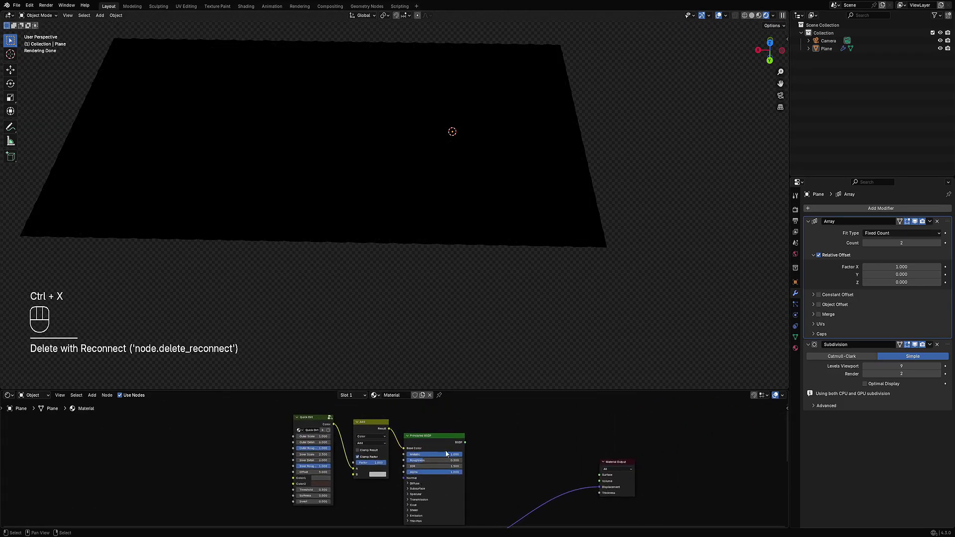
pyautogui.keyDown('ctrl'); pyautogui.keyDown('shift'); pyautogui.click(445, 443); pyautogui.keyUp('shift'); pyautogui.keyUp('ctrl')
# - Add the Cavity Mask node group and connect its Color to the Add node's B input
pyautogui.moveTo(300, 463); pyautogui.dragTo(375, 464, button='middle')
pyautogui.hotkey('shift', 'a')
pyautogui.moveTo(372, 463)
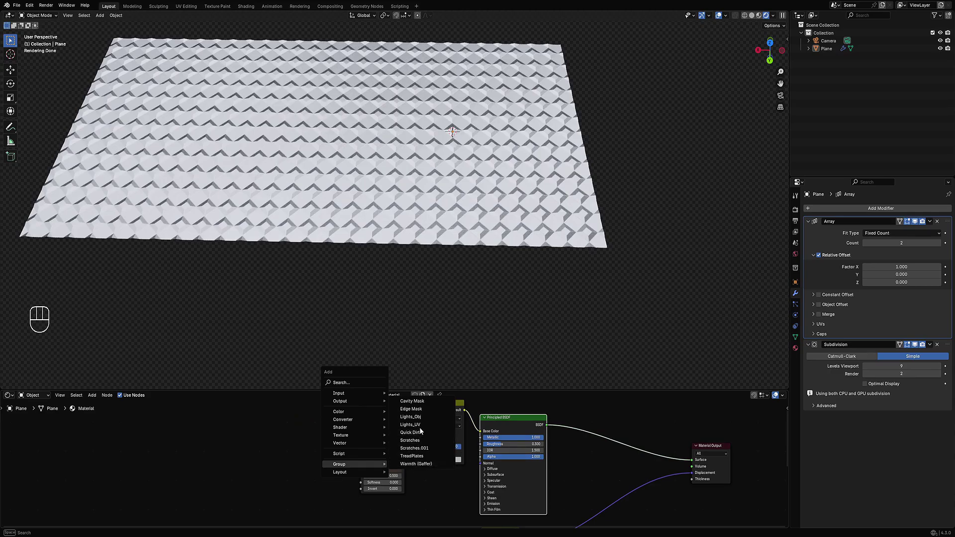
pyautogui.click(413, 401)
pyautogui.click(303, 475)
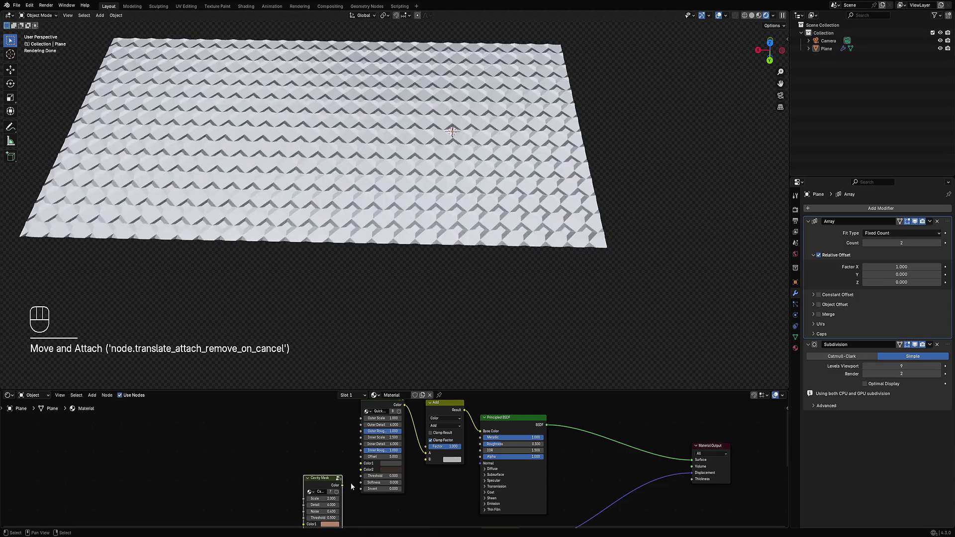
pyautogui.moveTo(342, 485); pyautogui.dragTo(425, 460)
# - Inspect the plate up close and change the color mix node's blending mode to Multiply
pyautogui.moveTo(476, 271); pyautogui.dragTo(449, 279, button='middle')
pyautogui.scroll(3, 449, 279)
pyautogui.scroll(-4, 412, 468)
pyautogui.scroll(2, 410, 477)
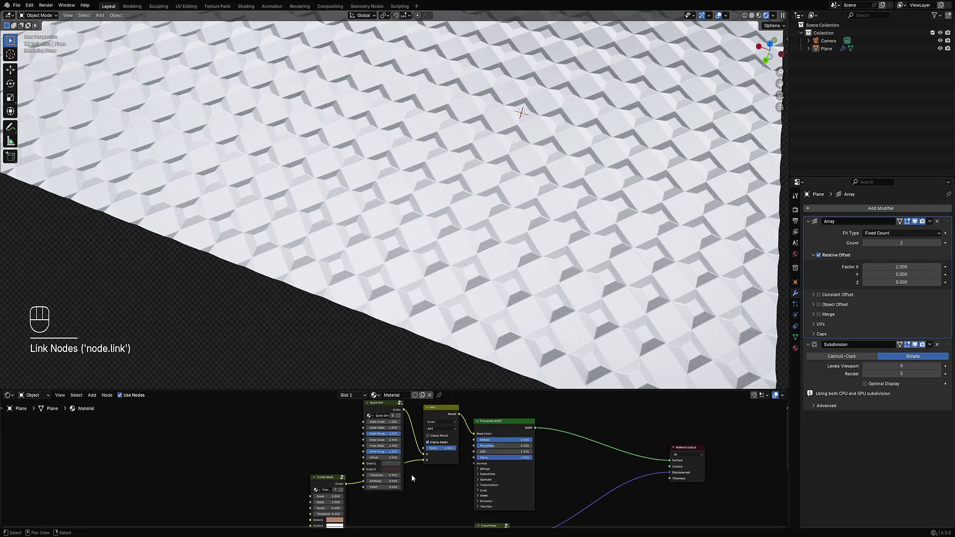
pyautogui.click(441, 428)
pyautogui.click(440, 457)
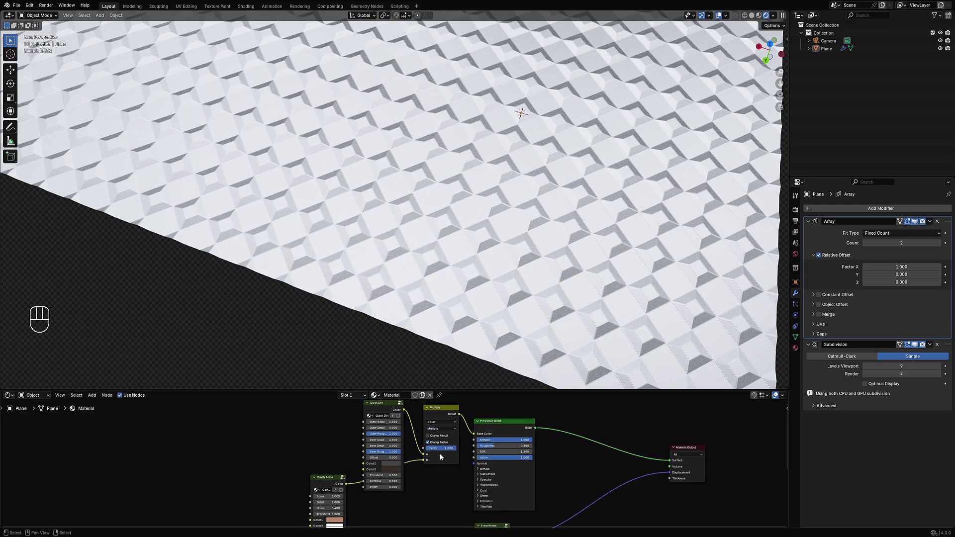
# - Preview the Cavity Mask node alone through the Material Output and bring its settings into view
pyautogui.keyDown('ctrl'); pyautogui.keyDown('shift'); pyautogui.click(320, 485); pyautogui.keyUp('shift'); pyautogui.keyUp('ctrl')
pyautogui.moveTo(319, 485); pyautogui.dragTo(335, 441, button='middle')
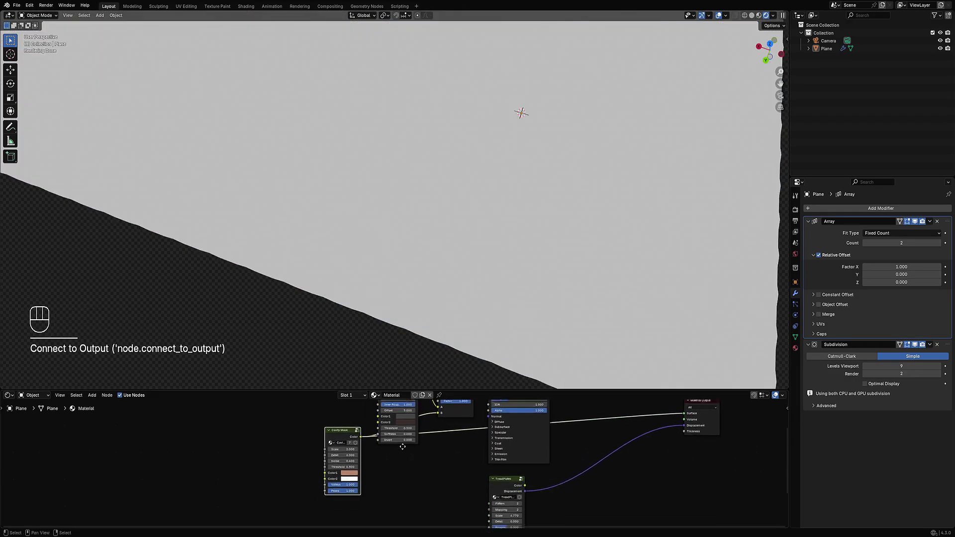
pyautogui.scroll(4, 390, 446)
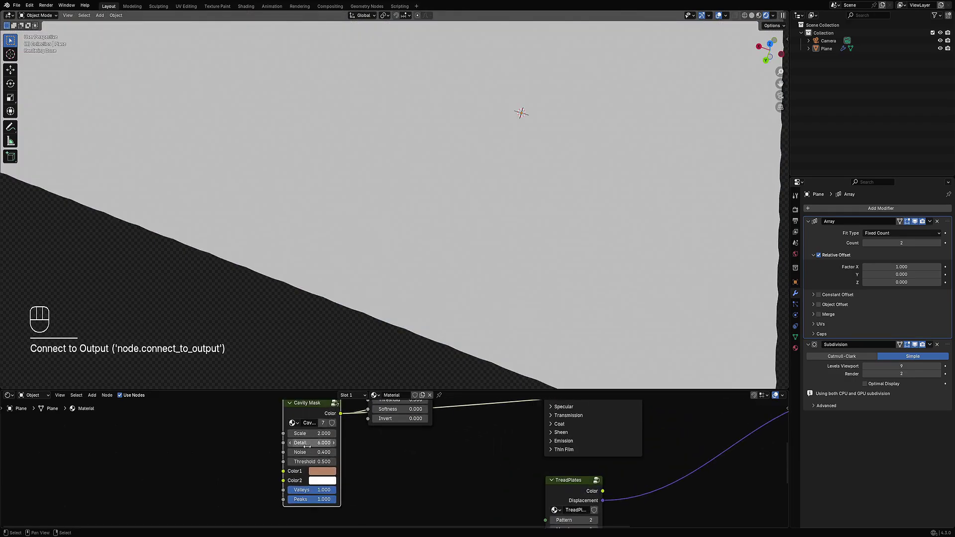
# - Try another Cavity Mask Scale, then set Peaks to 0.000 and Threshold to 1.000, and raise the Noise value
pyautogui.moveTo(312, 433)
pyautogui.keyDown('shift'); pyautogui.mouseDown()
pyautogui.moveTo(323, 433)
pyautogui.moveTo(299, 433)
pyautogui.mouseUp(); pyautogui.keyUp('shift')
pyautogui.keyDown('shift'); pyautogui.rightClick(313, 433); pyautogui.keyUp('shift')
pyautogui.moveTo(320, 499); pyautogui.dragTo(289, 499)
pyautogui.moveTo(312, 461)
pyautogui.keyDown('shift'); pyautogui.mouseDown()
pyautogui.moveTo(331, 462)
pyautogui.moveTo(325, 452)
pyautogui.mouseUp(); pyautogui.keyUp('shift')
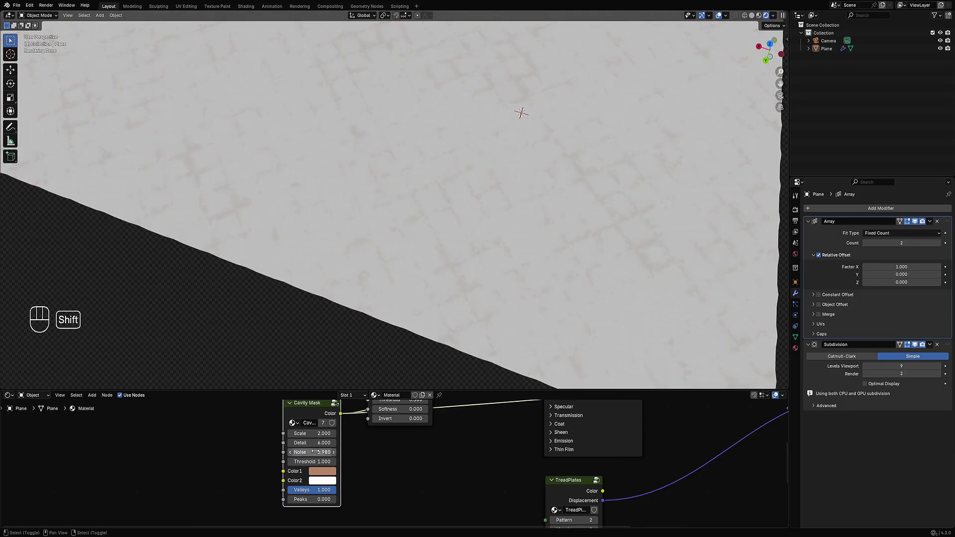
# - Connect the Principled BSDF back to the Material Output's Surface and inspect the weathered plate from several angles
pyautogui.scroll(-5, 477, 217)
pyautogui.scroll(-4, 612, 414)
pyautogui.moveTo(611, 413); pyautogui.dragTo(444, 505, button='middle')
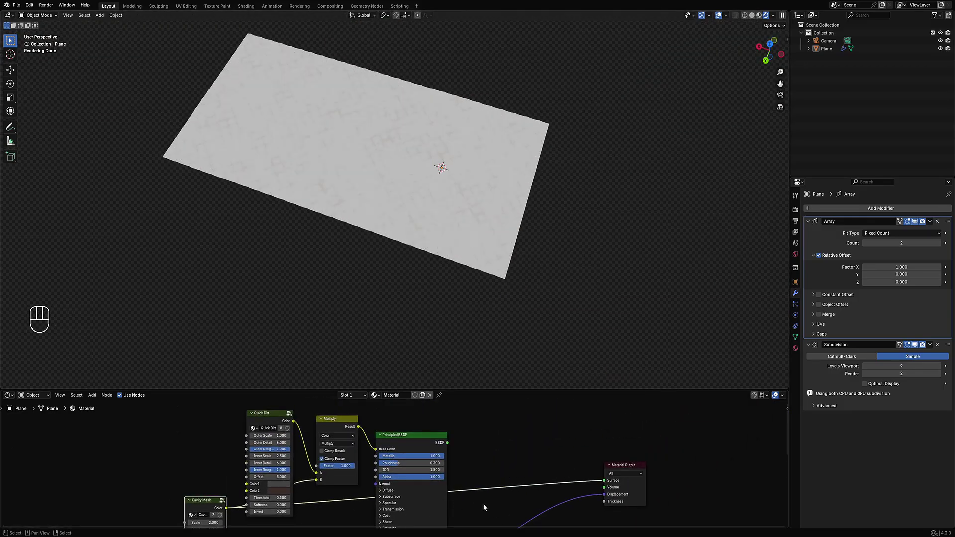
pyautogui.keyDown('ctrl'); pyautogui.keyDown('shift'); pyautogui.click(426, 434); pyautogui.keyUp('shift'); pyautogui.keyUp('ctrl')
pyautogui.moveTo(381, 209); pyautogui.dragTo(445, 219, button='middle')
pyautogui.scroll(4, 445, 217)
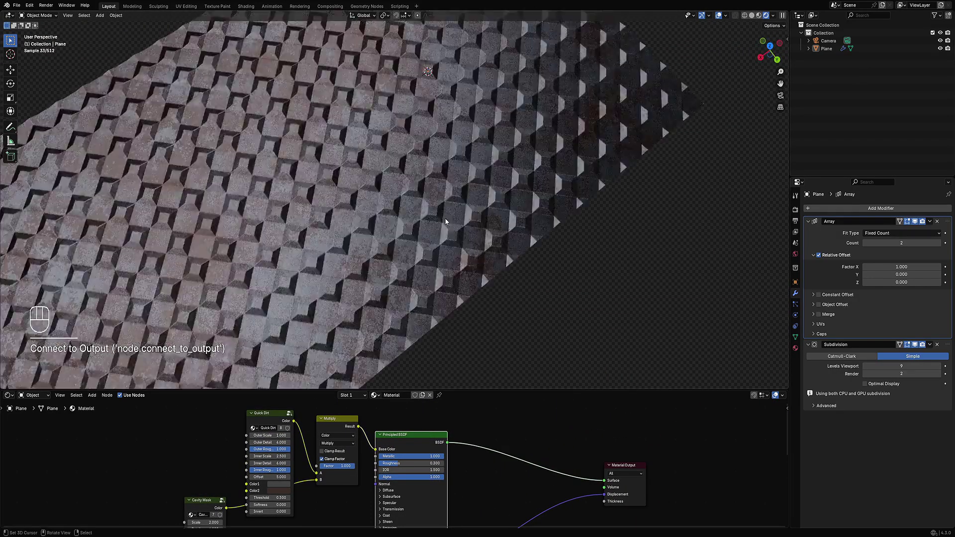
pyautogui.moveTo(557, 219); pyautogui.dragTo(450, 256, button='middle')
pyautogui.scroll(-4, 503, 219)
pyautogui.scroll(-1, 459, 242)
pyautogui.scroll(3, 450, 257)
# - Compare several Pattern values on the TreadPlates node, ending with Pattern set to 1
pyautogui.moveTo(438, 519); pyautogui.dragTo(396, 426, button='middle')
pyautogui.scroll(5, 395, 462)
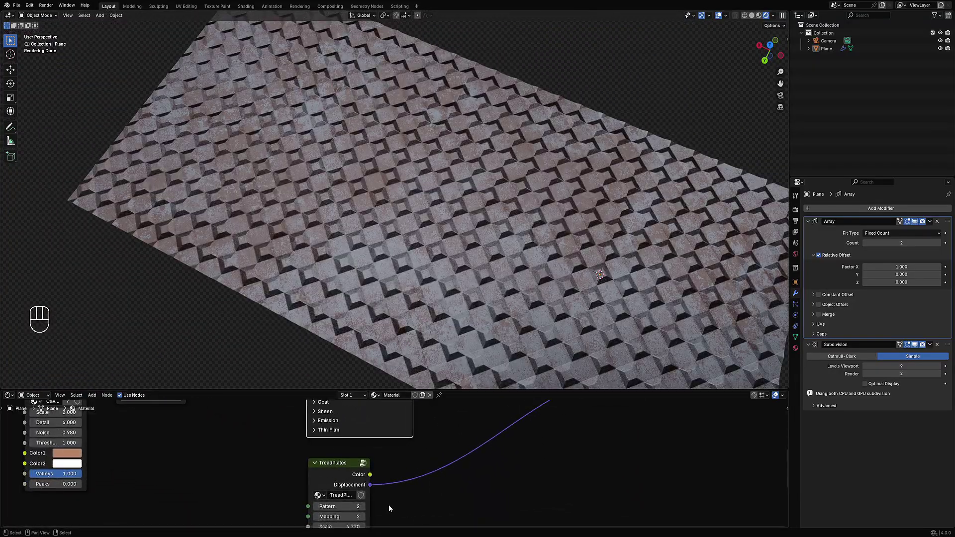
pyautogui.moveTo(381, 494); pyautogui.dragTo(385, 469, button='middle')
pyautogui.scroll(2, 386, 469)
pyautogui.keyDown('ctrl'); pyautogui.scroll(2, 361, 459); pyautogui.keyUp('ctrl')
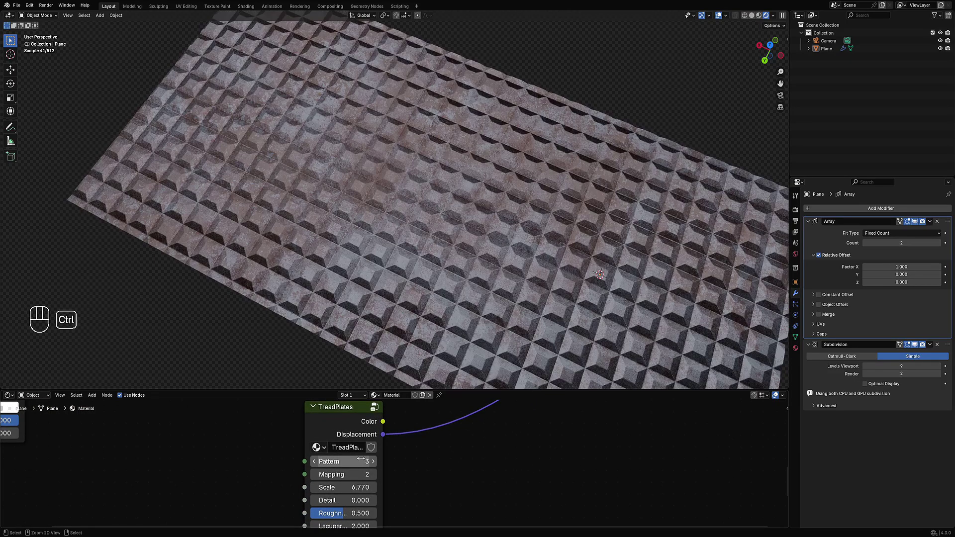
pyautogui.keyDown('ctrl'); pyautogui.scroll(-2, 362, 458); pyautogui.keyUp('ctrl')
pyautogui.keyDown('ctrl'); pyautogui.scroll(1, 361, 459); pyautogui.keyUp('ctrl')
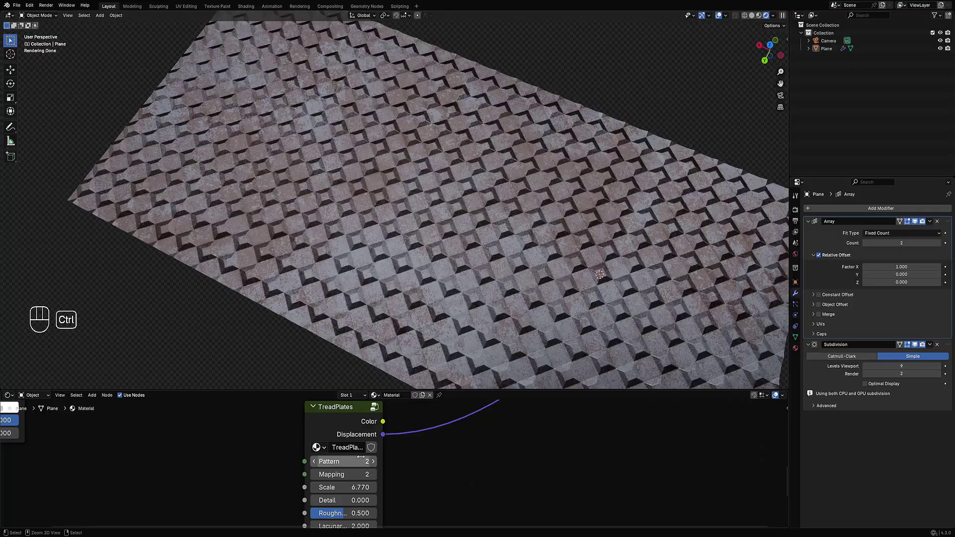
pyautogui.keyDown('ctrl'); pyautogui.scroll(-1, 361, 458); pyautogui.keyUp('ctrl')
# - Remove the Array modifier from the plane, keeping only the Subdivision modifier
pyautogui.moveTo(447, 278); pyautogui.dragTo(470, 277, button='middle')
pyautogui.scroll(-4, 493, 270)
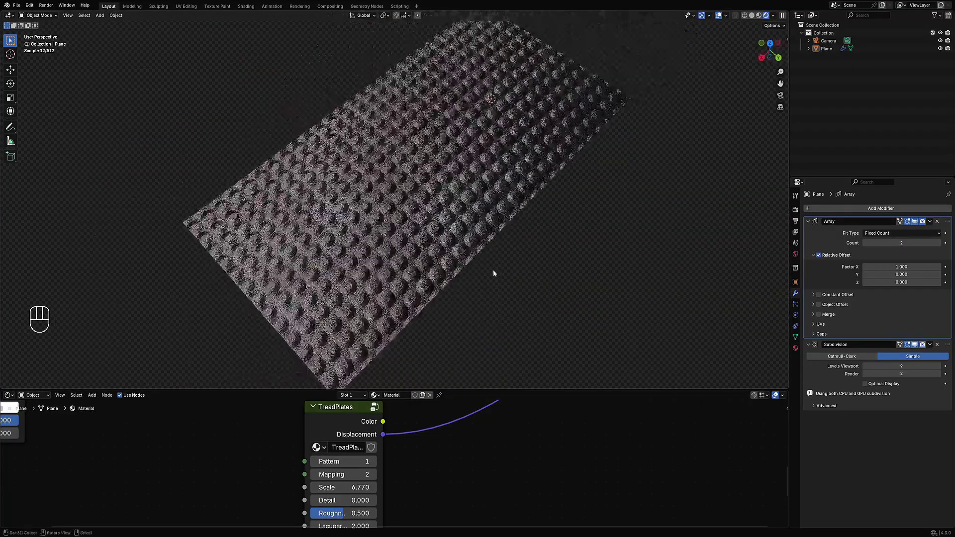
pyautogui.moveTo(602, 258); pyautogui.dragTo(574, 289, button='middle')
pyautogui.keyDown('shift'); pyautogui.moveTo(575, 289); pyautogui.dragTo(472, 299, button='middle'); pyautogui.keyUp('shift')
pyautogui.click(937, 222)
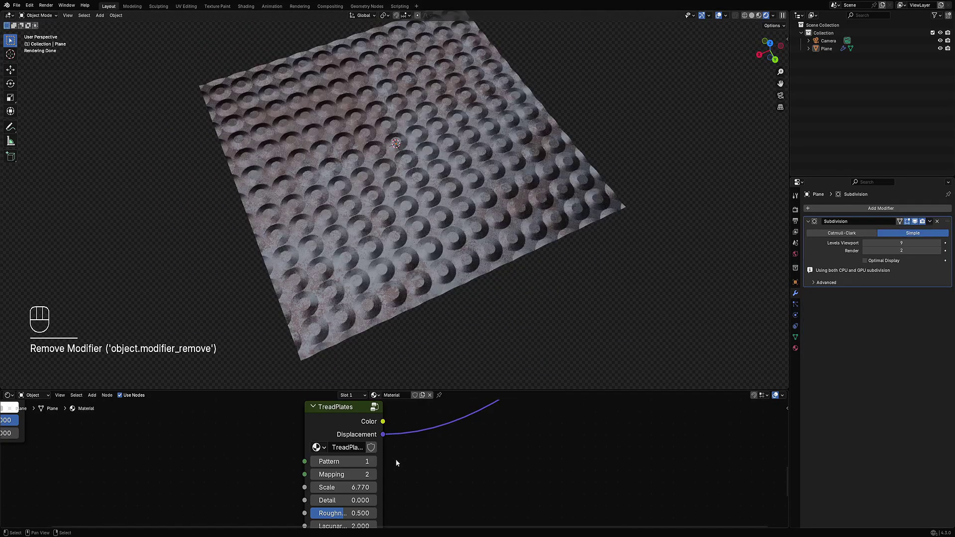
# - Set the TreadPlates Scale to 10
pyautogui.moveTo(397, 462); pyautogui.dragTo(412, 438, button='middle')
pyautogui.click(349, 464)
pyautogui.write('10')
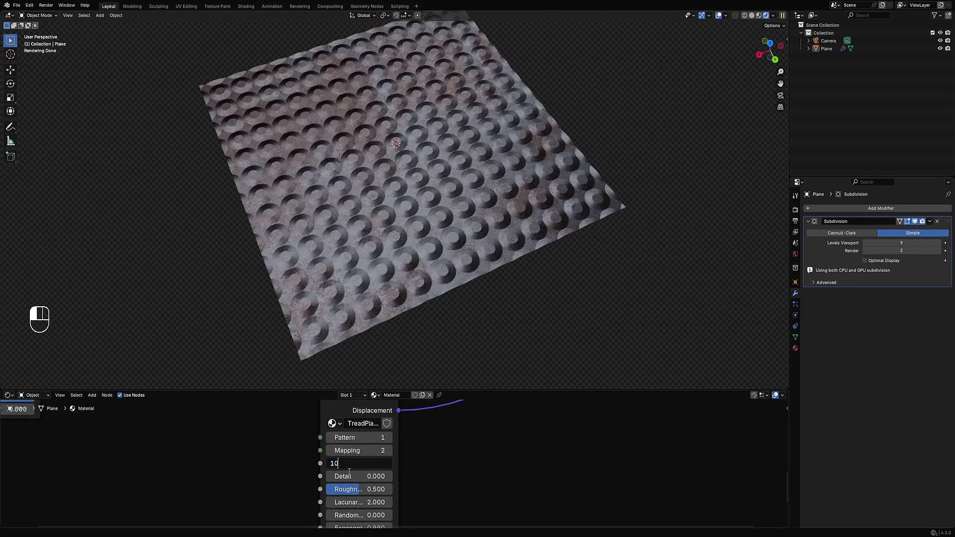
pyautogui.press('Return')
pyautogui.scroll(2, 447, 249)
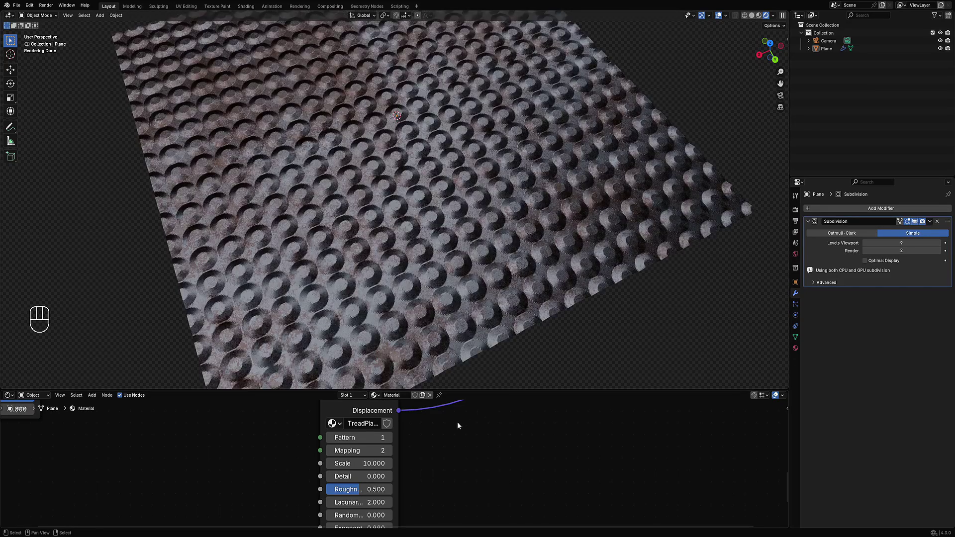
# - Raise the TreadPlates Min to 0.320 and check the round studs on the plate
pyautogui.moveTo(458, 426); pyautogui.dragTo(488, 334, button='middle')
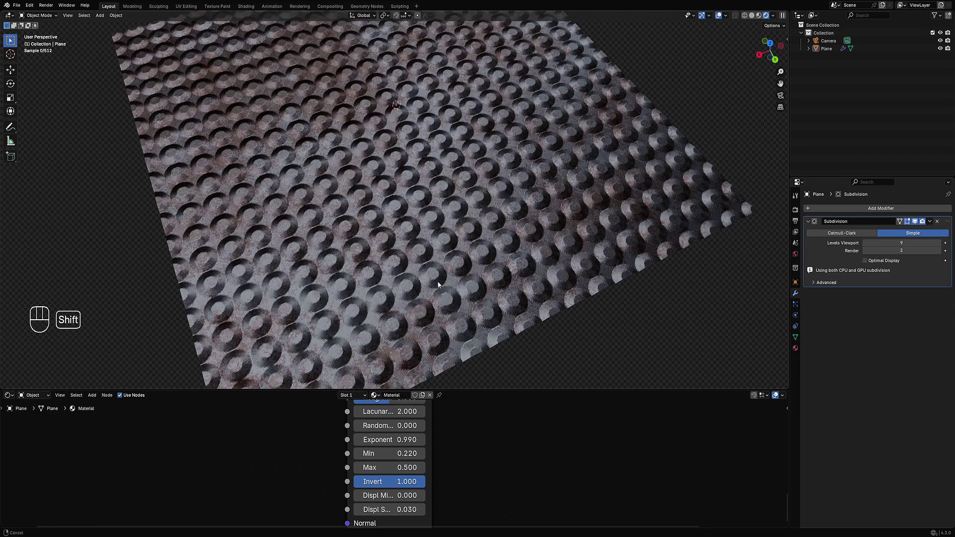
pyautogui.scroll(3, 439, 285)
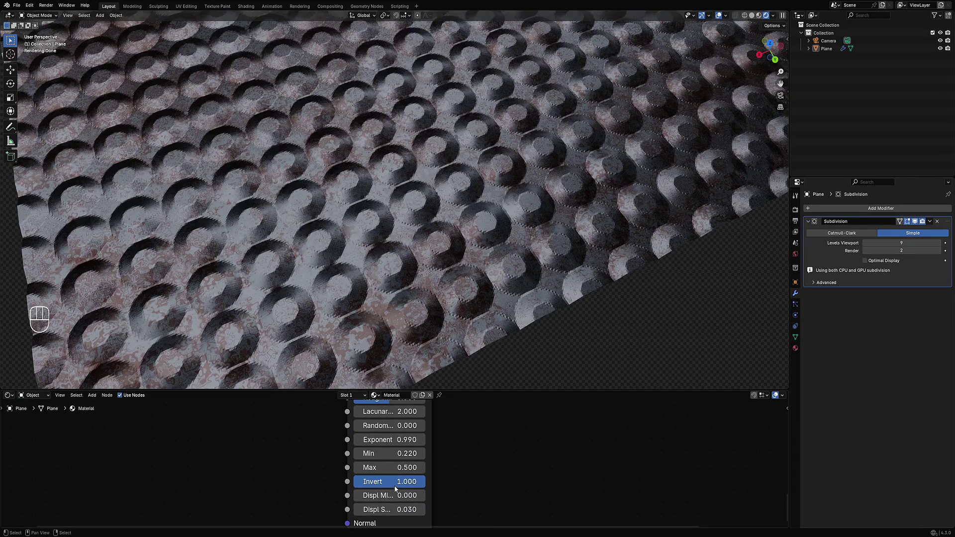
pyautogui.keyDown('shift'); pyautogui.moveTo(393, 467); pyautogui.dragTo(418, 453); pyautogui.keyUp('shift')
pyautogui.scroll(-5, 477, 236)
pyautogui.scroll(4, 475, 269)
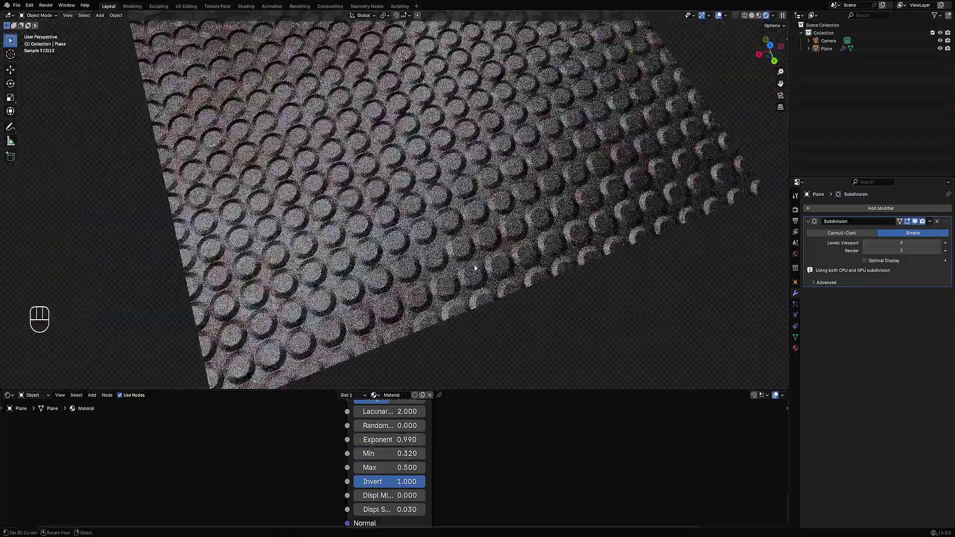
pyautogui.scroll(-3, 475, 269)
pyautogui.keyDown('shift'); pyautogui.moveTo(475, 269); pyautogui.dragTo(567, 242, button='middle'); pyautogui.keyUp('shift')
pyautogui.scroll(-5, 314, 484)
pyautogui.scroll(3, 348, 462)
# - Cut the link between the Multiply node's Result and the Principled BSDF's Base Color
pyautogui.moveTo(398, 448); pyautogui.dragTo(368, 404, button='middle')
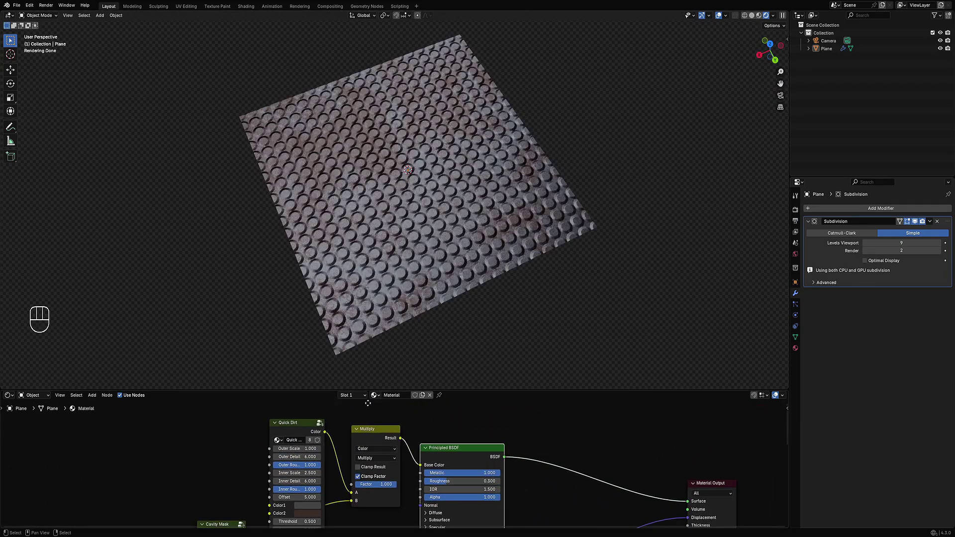
pyautogui.scroll(-2, 378, 380)
pyautogui.keyDown('ctrl'); pyautogui.moveTo(398, 456); pyautogui.dragTo(423, 445, button='right'); pyautogui.keyUp('ctrl')
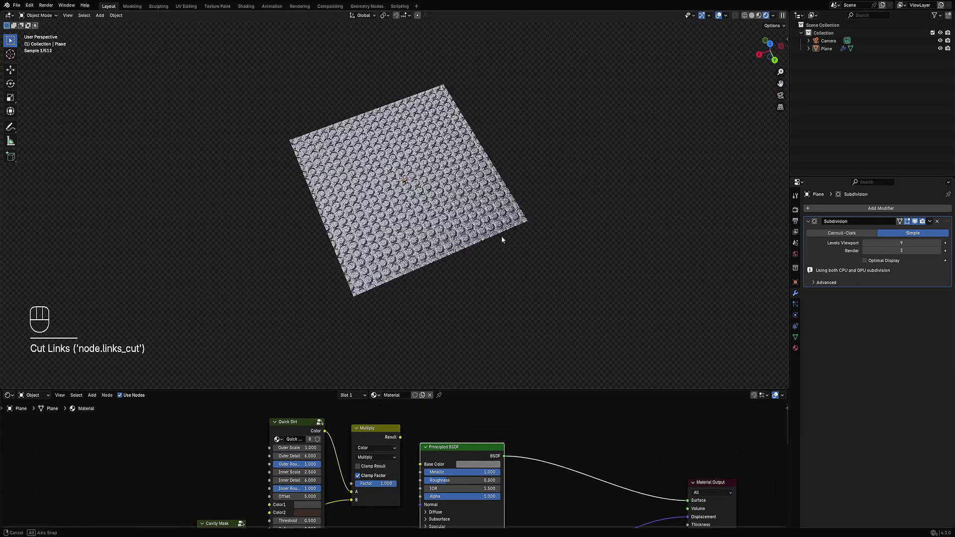
pyautogui.moveTo(502, 240); pyautogui.dragTo(497, 235, button='middle')
pyautogui.scroll(6, 477, 183)
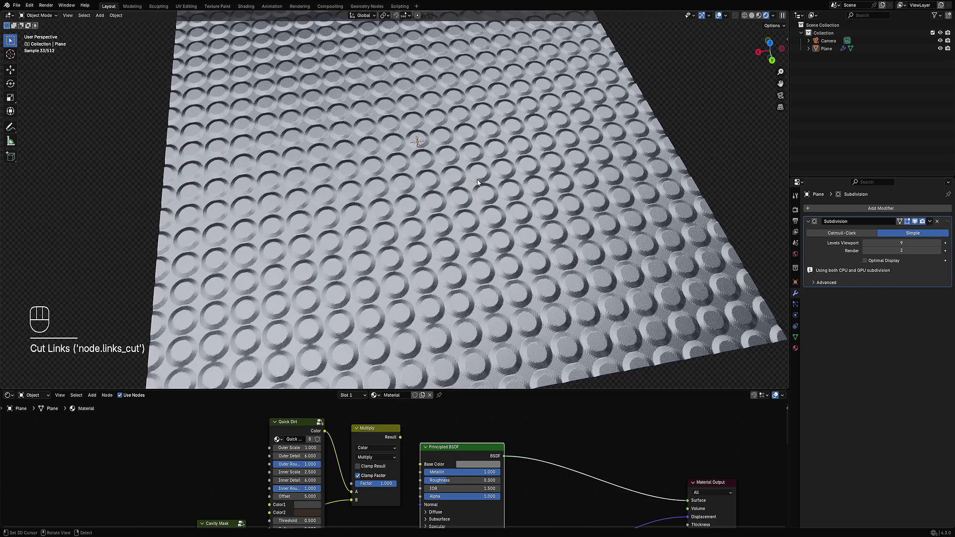
# - Darken the Principled BSDF's Base Color to a Value of 0.081 and view the plain plate from several angles
pyautogui.click(476, 463)
pyautogui.moveTo(498, 434); pyautogui.dragTo(478, 434)
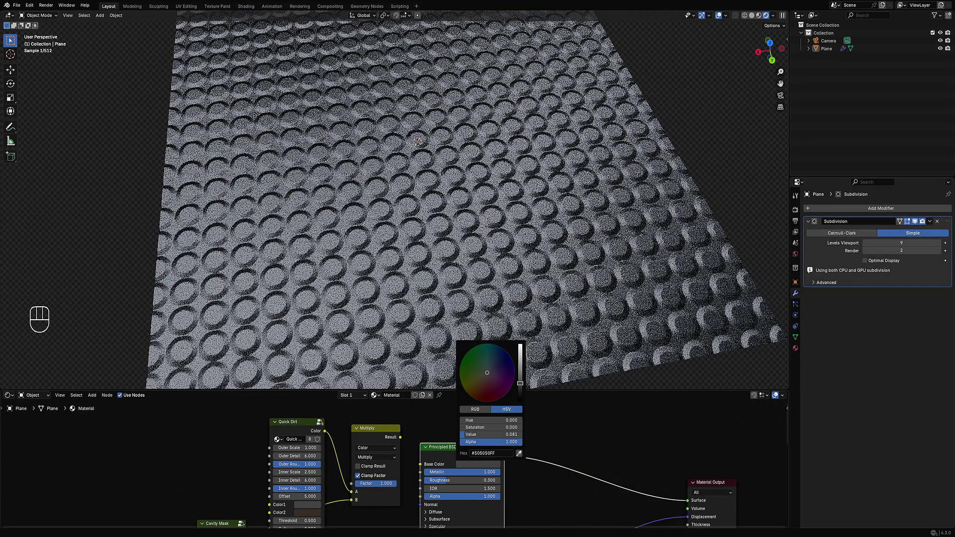
pyautogui.scroll(-5, 520, 235)
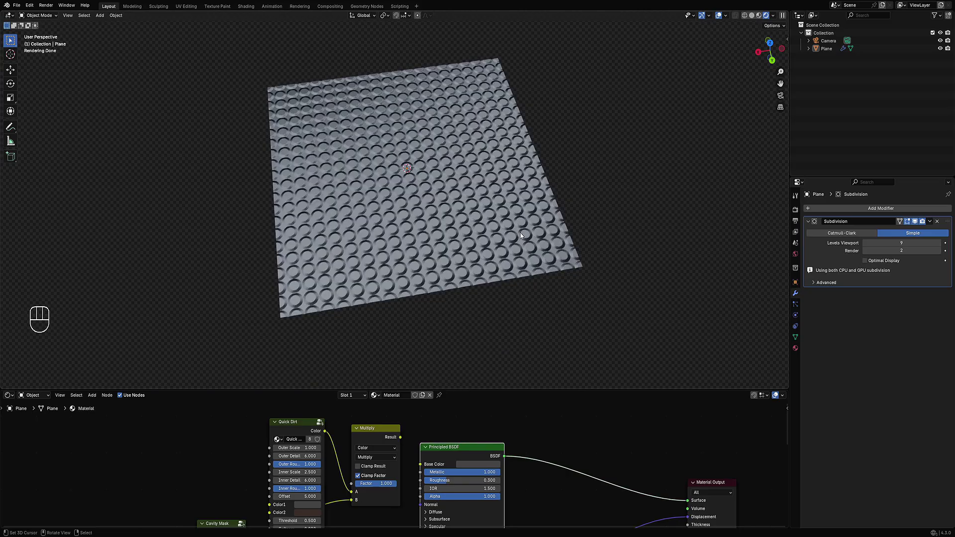
pyautogui.moveTo(520, 235); pyautogui.dragTo(325, 88, button='middle')
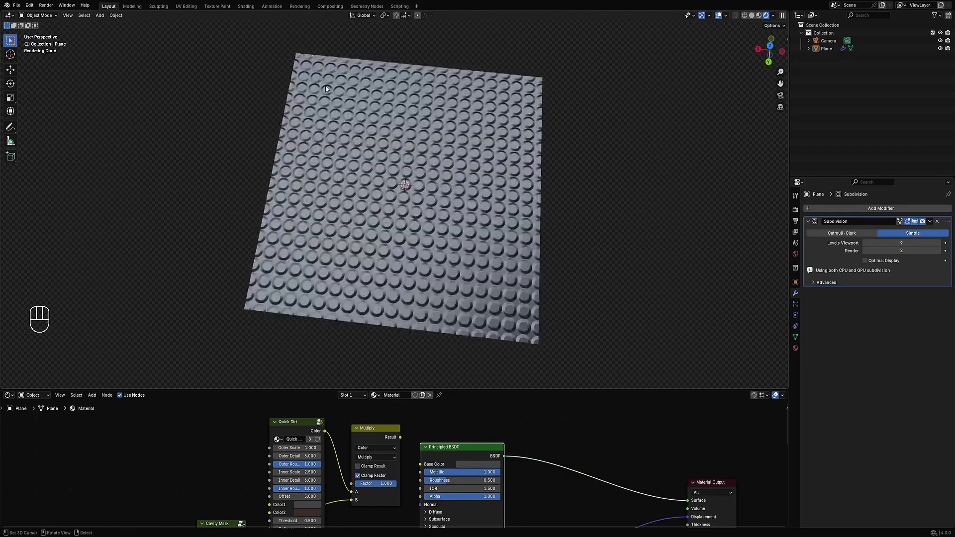
pyautogui.moveTo(332, 175); pyautogui.dragTo(422, 169, button='middle')
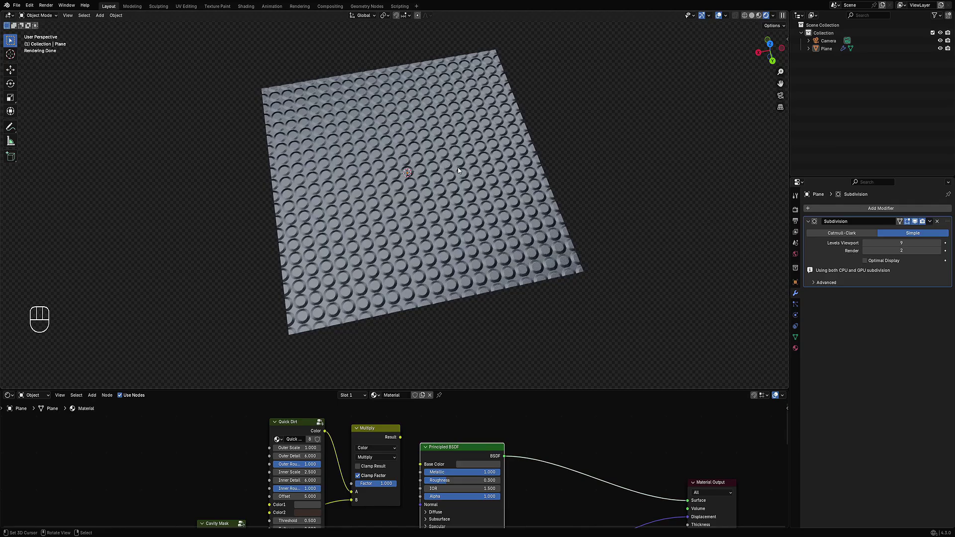
pyautogui.moveTo(473, 328); pyautogui.dragTo(422, 272, button='middle')
pyautogui.scroll(6, 423, 272)
pyautogui.scroll(-5, 423, 289)
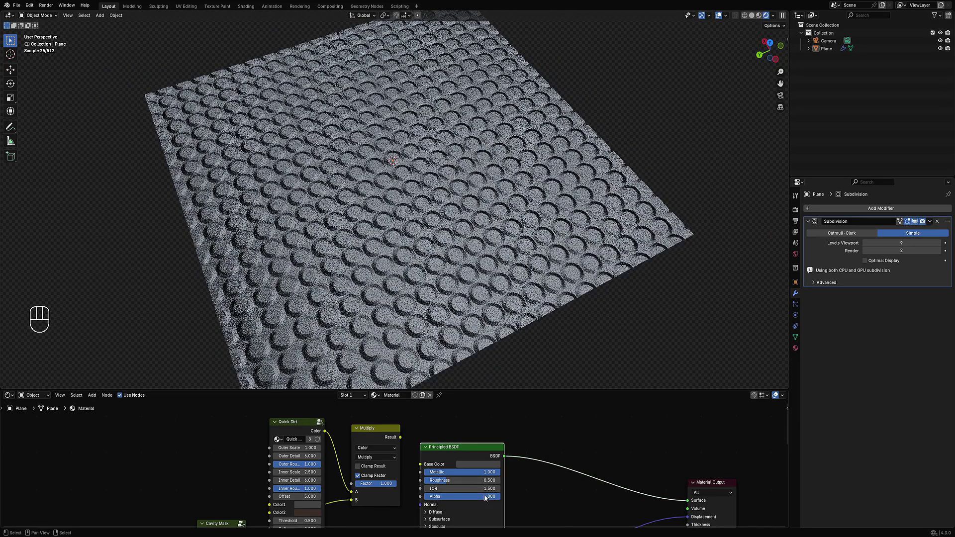
# - Maximize the node editor and delete the Quick Dirt, Multiply and Cavity Mask nodes
pyautogui.scroll(-3, 486, 494)
pyautogui.hotkey('ctrl', 'space')
pyautogui.scroll(3, 443, 456)
pyautogui.press('c')
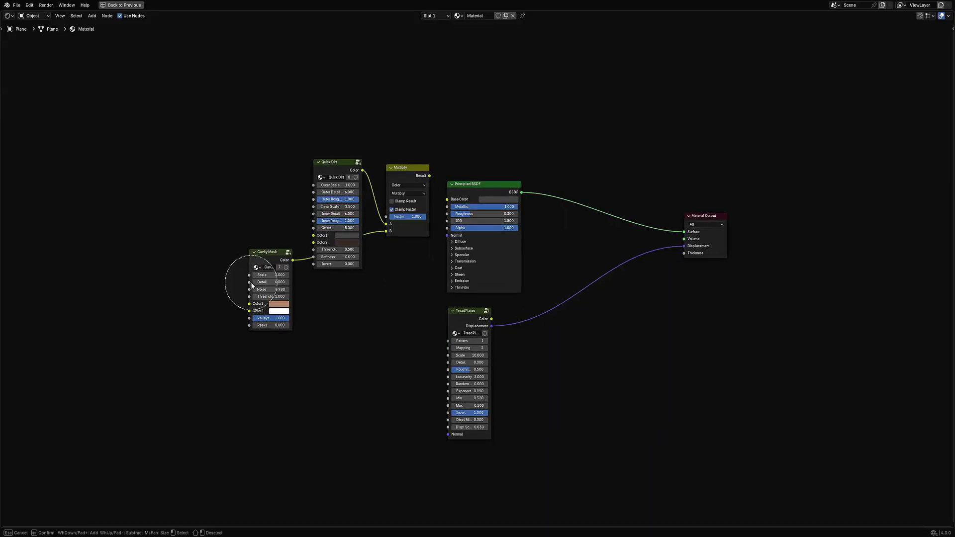
pyautogui.moveTo(251, 282); pyautogui.dragTo(385, 168)
pyautogui.press('x')
pyautogui.scroll(1, 494, 215)
pyautogui.scroll(1, 477, 273)
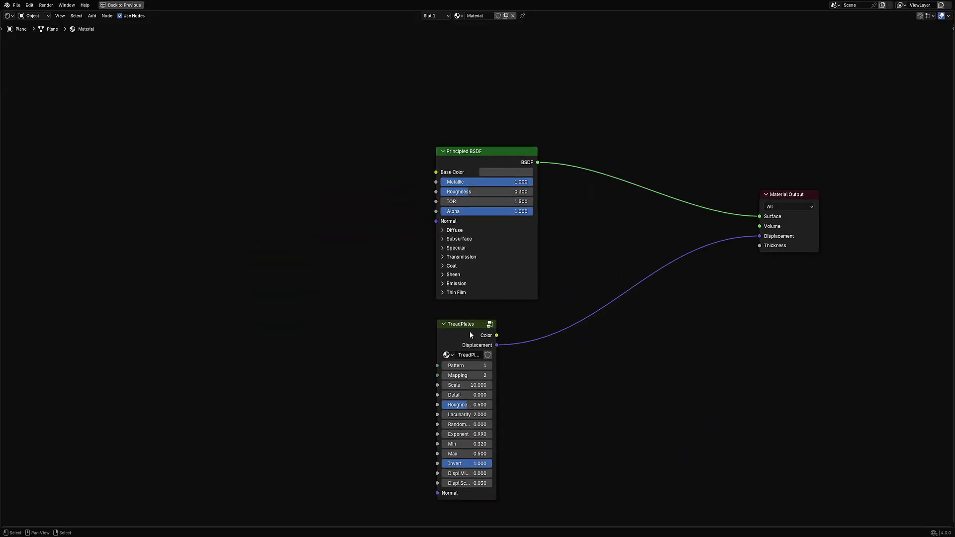
# - Move the TreadPlates node closer beneath the Principled BSDF and frame the remaining nodes
pyautogui.moveTo(470, 331); pyautogui.dragTo(467, 320)
pyautogui.moveTo(524, 315); pyautogui.dragTo(417, 320, button='middle')
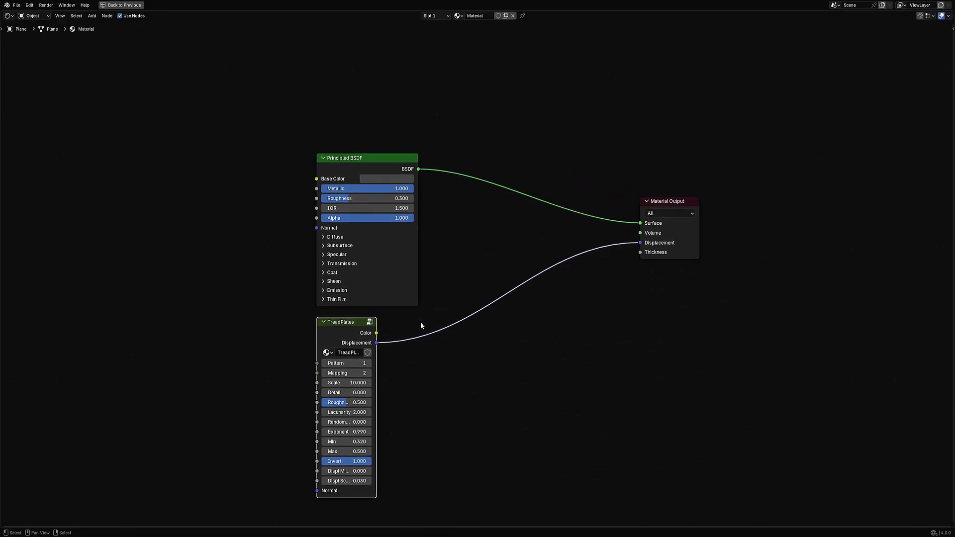
pyautogui.scroll(2, 420, 326)
pyautogui.scroll(-2, 422, 328)
pyautogui.moveTo(426, 331); pyautogui.dragTo(416, 288, button='middle')
pyautogui.scroll(2, 414, 272)
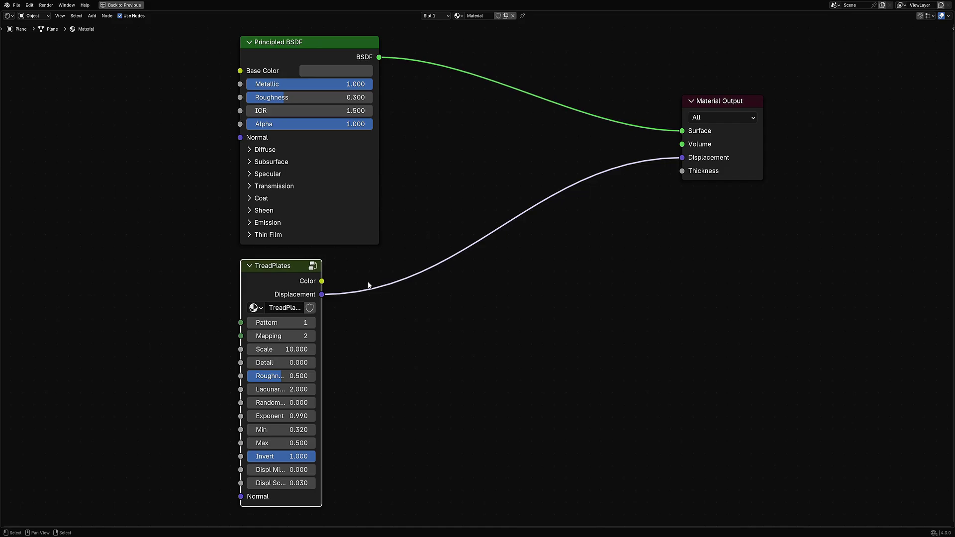
# - Restore the full layout, compare the TreadPlates patterns and set Pattern to 2
pyautogui.hotkey('ctrl', 'space')
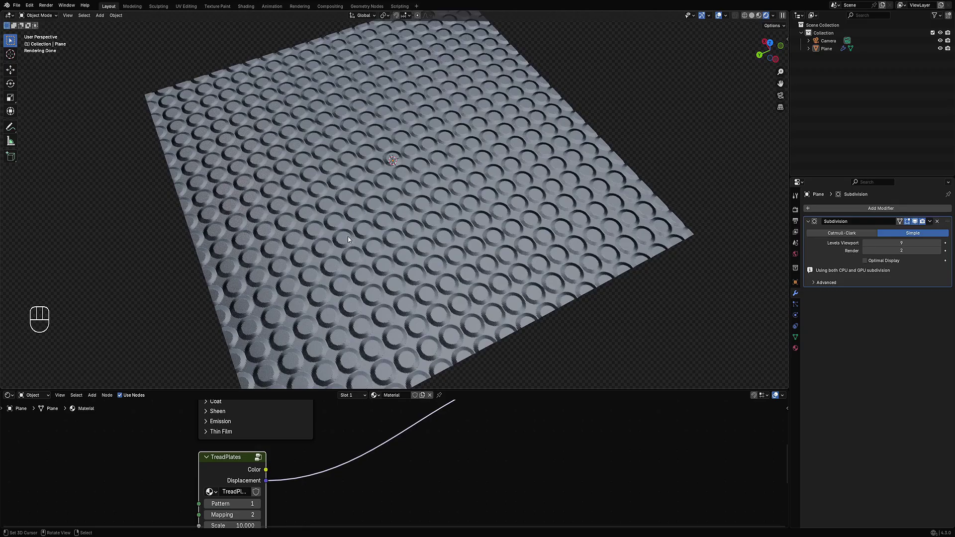
pyautogui.moveTo(348, 239); pyautogui.dragTo(505, 294, button='middle')
pyautogui.moveTo(349, 445); pyautogui.dragTo(492, 440, button='middle')
pyautogui.scroll(-1, 412, 482)
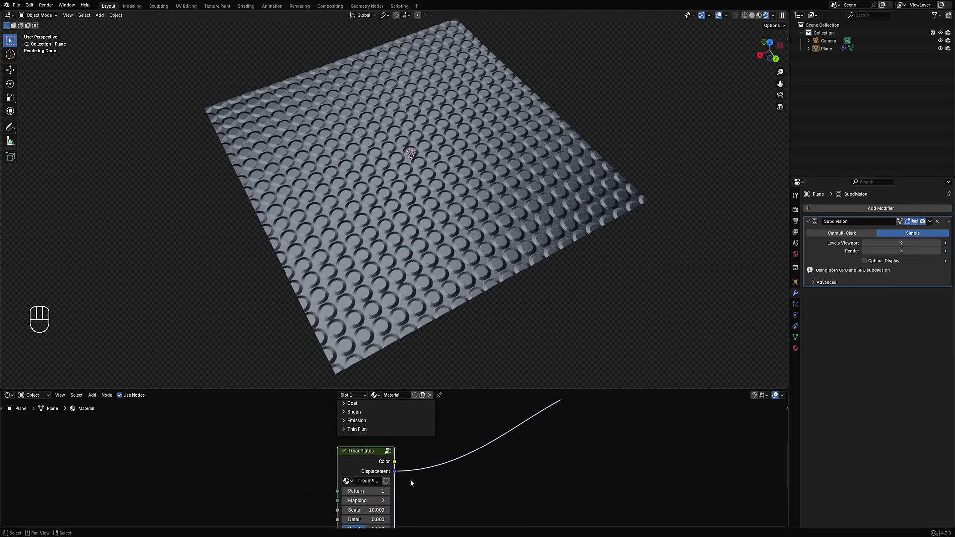
pyautogui.scroll(1, 411, 483)
pyautogui.keyDown('ctrl'); pyautogui.scroll(2, 375, 466); pyautogui.keyUp('ctrl')
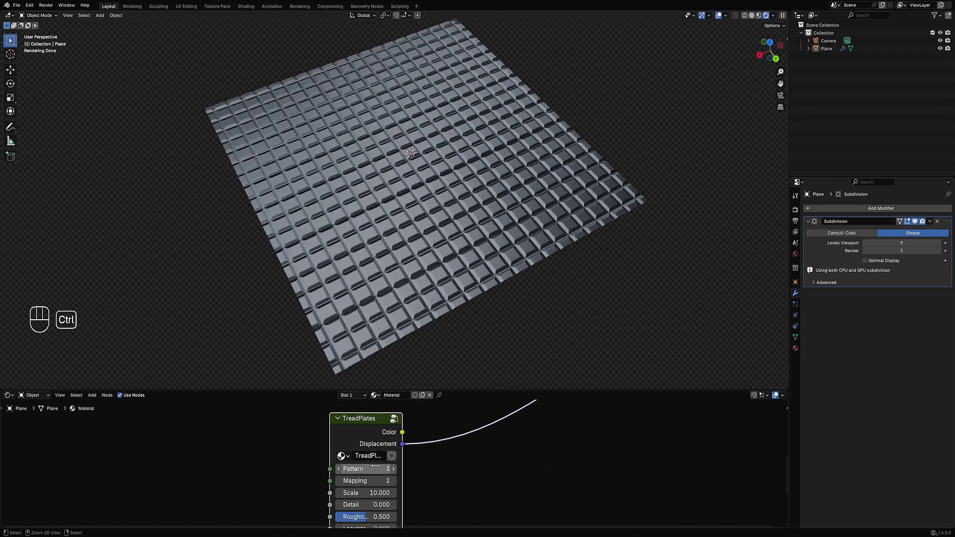
pyautogui.keyDown('ctrl'); pyautogui.scroll(1, 375, 466); pyautogui.keyUp('ctrl')
pyautogui.keyDown('ctrl'); pyautogui.scroll(-3, 375, 466); pyautogui.keyUp('ctrl')
pyautogui.keyDown('ctrl'); pyautogui.scroll(1, 375, 466); pyautogui.keyUp('ctrl')
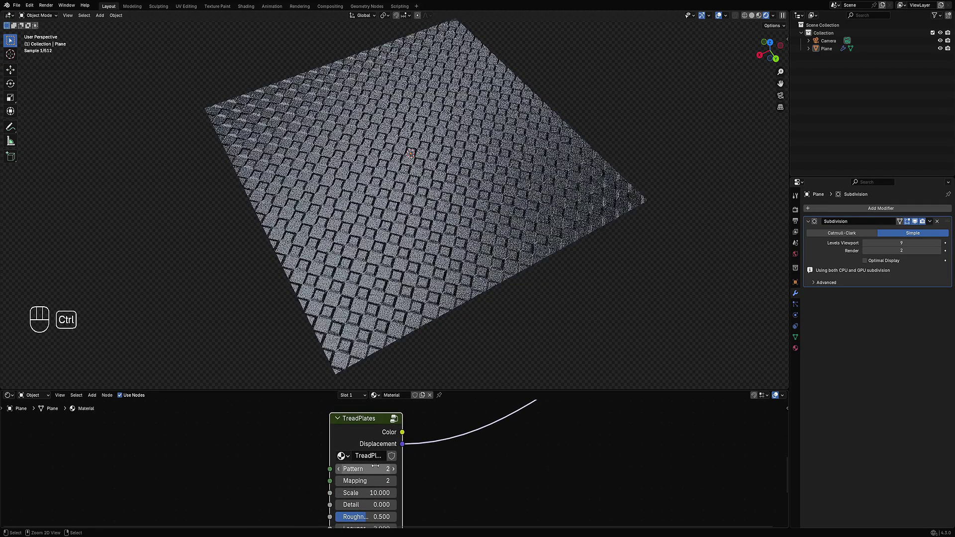
pyautogui.scroll(6, 430, 320)
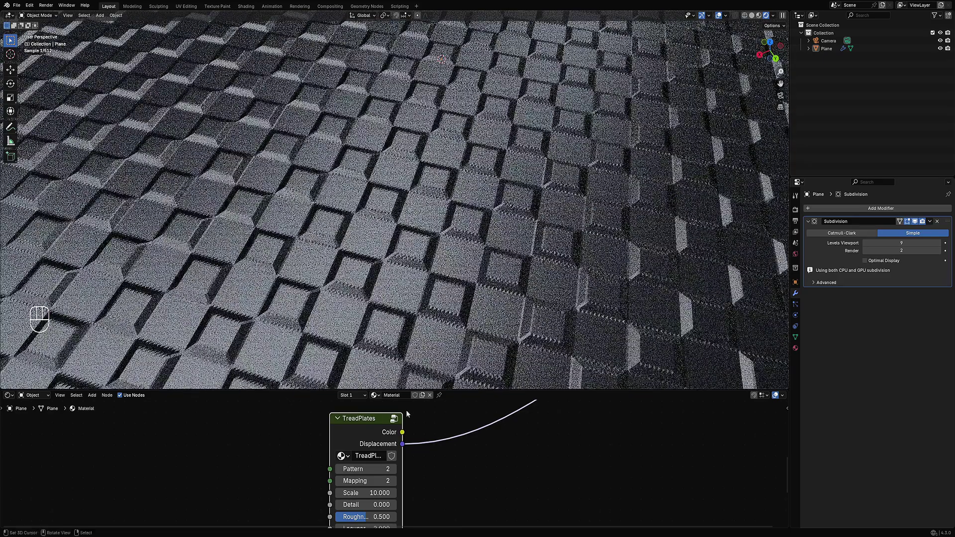
# - Maximize the node editor and nudge the TreadPlates node slightly upward beneath the Principled BSDF
pyautogui.hotkey('ctrl', 'space')
pyautogui.press('Home')
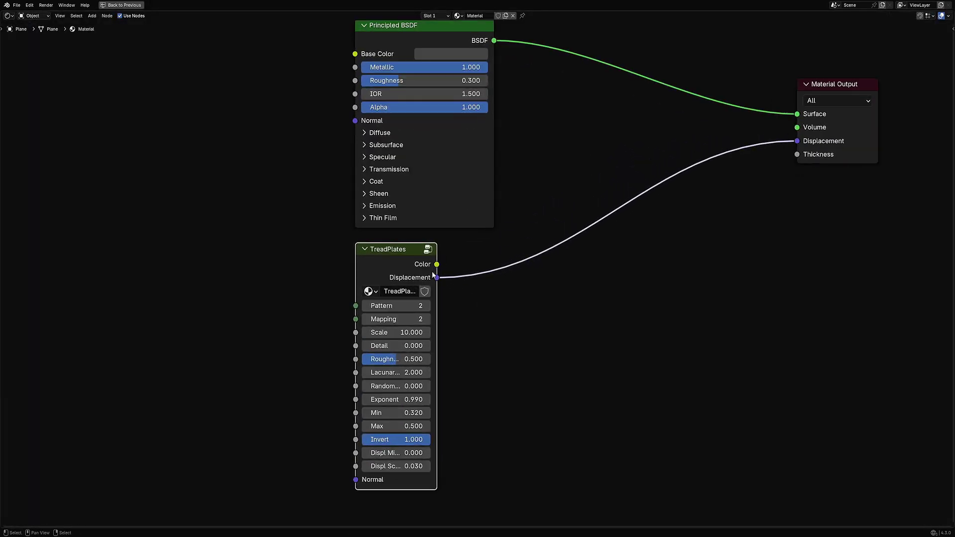
pyautogui.press('g')
pyautogui.press('Escape')
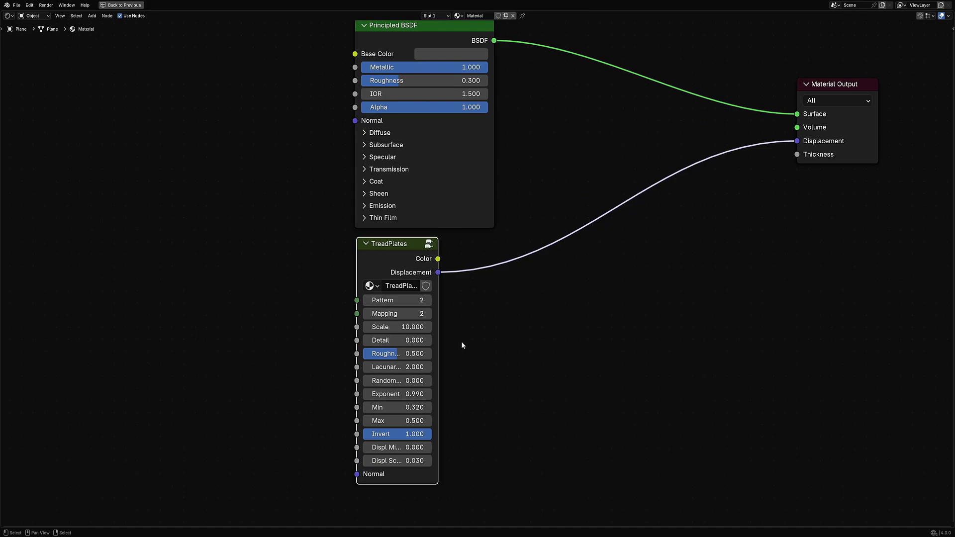
pyautogui.moveTo(429, 423)
pyautogui.mouseDown(button='middle')
pyautogui.moveTo(412, 365)
pyautogui.moveTo(428, 414)
pyautogui.mouseUp(button='middle')
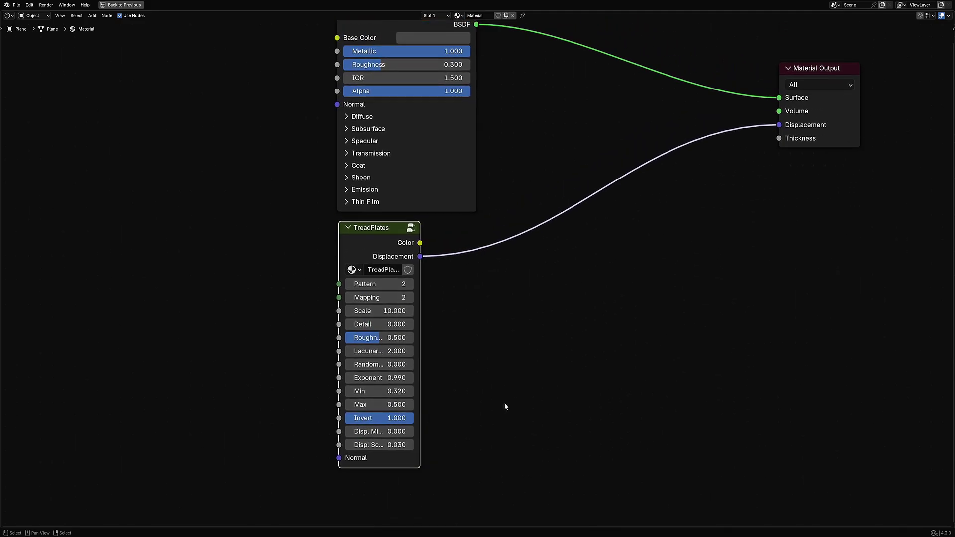
pyautogui.moveTo(561, 258); pyautogui.dragTo(428, 284, button='middle')
# - Return to the full layout and examine the checkered plate's relief up close and as a whole
pyautogui.hotkey('ctrl', 'space')
pyautogui.scroll(-8, 428, 289)
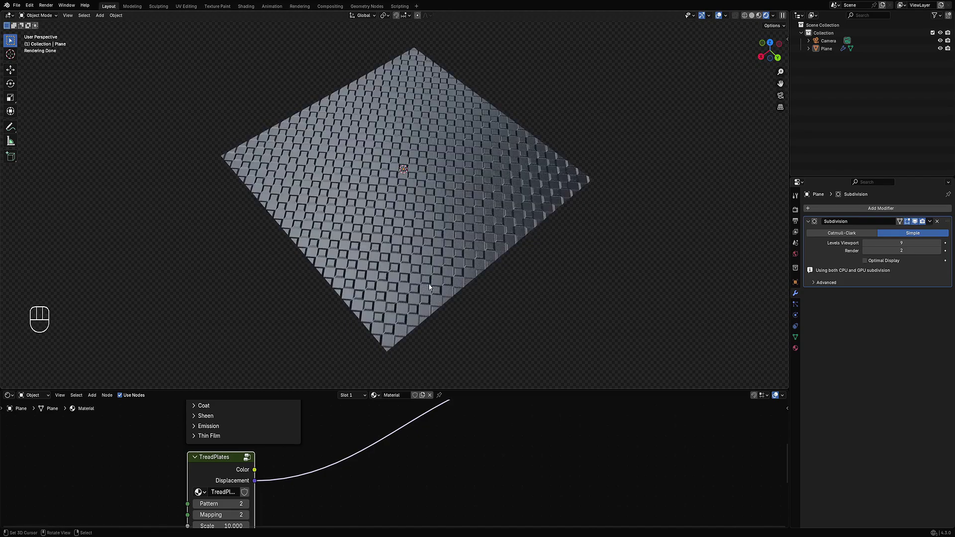
pyautogui.scroll(4, 428, 285)
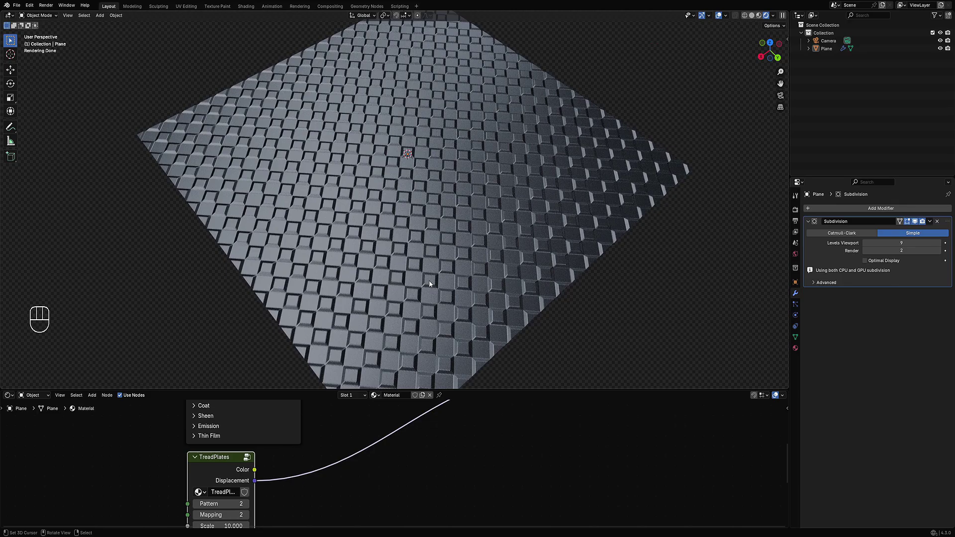
pyautogui.scroll(-6, 437, 335)
pyautogui.scroll(3, 446, 283)
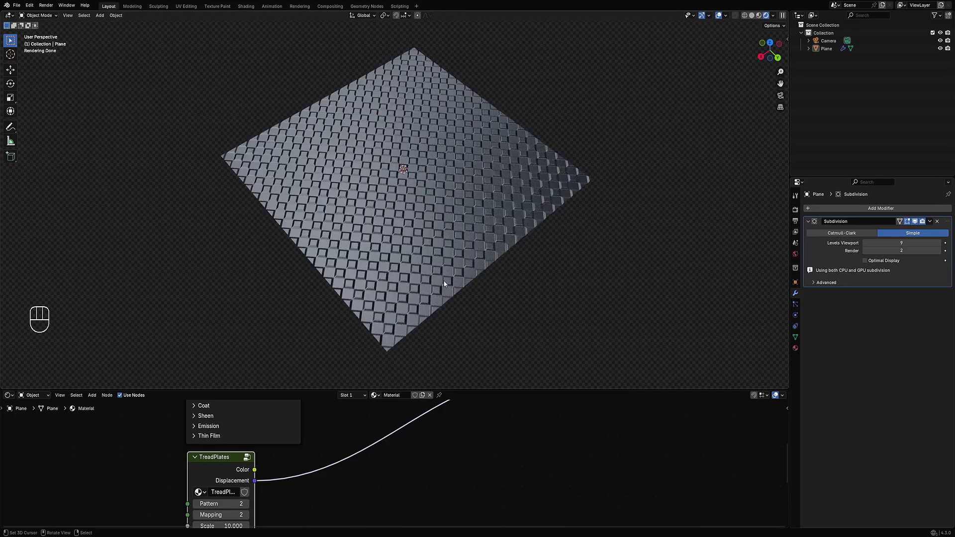
pyautogui.moveTo(446, 284); pyautogui.dragTo(443, 280, button='middle')
pyautogui.scroll(3, 443, 278)
pyautogui.scroll(-3, 443, 277)
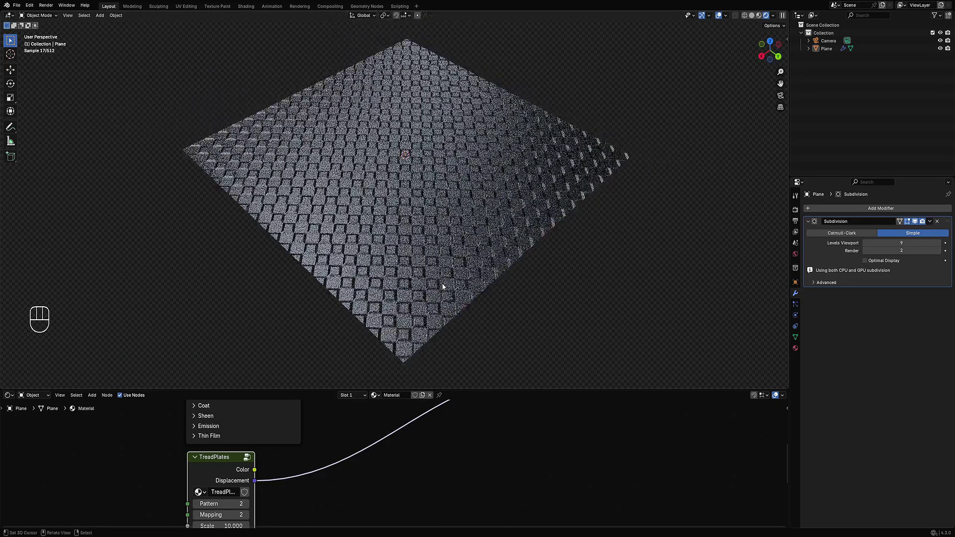
pyautogui.scroll(-3, 426, 434)
pyautogui.keyDown('shift'); pyautogui.moveTo(462, 269); pyautogui.dragTo(477, 249, button='middle'); pyautogui.keyUp('shift')
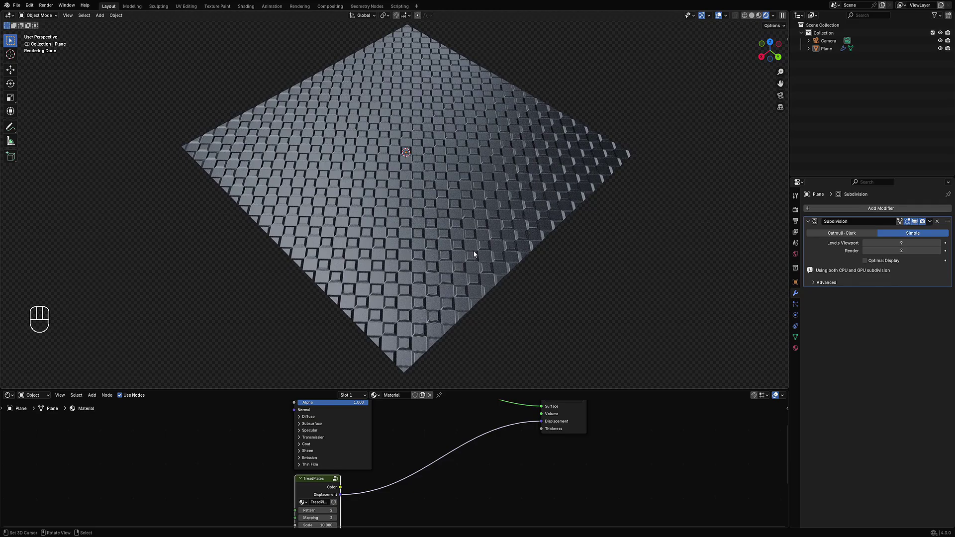
pyautogui.scroll(1, 473, 250)
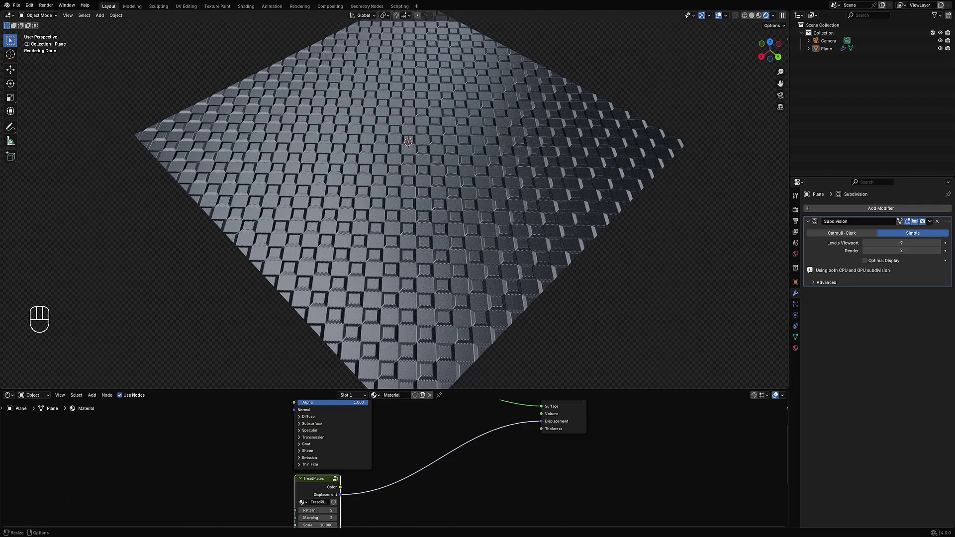